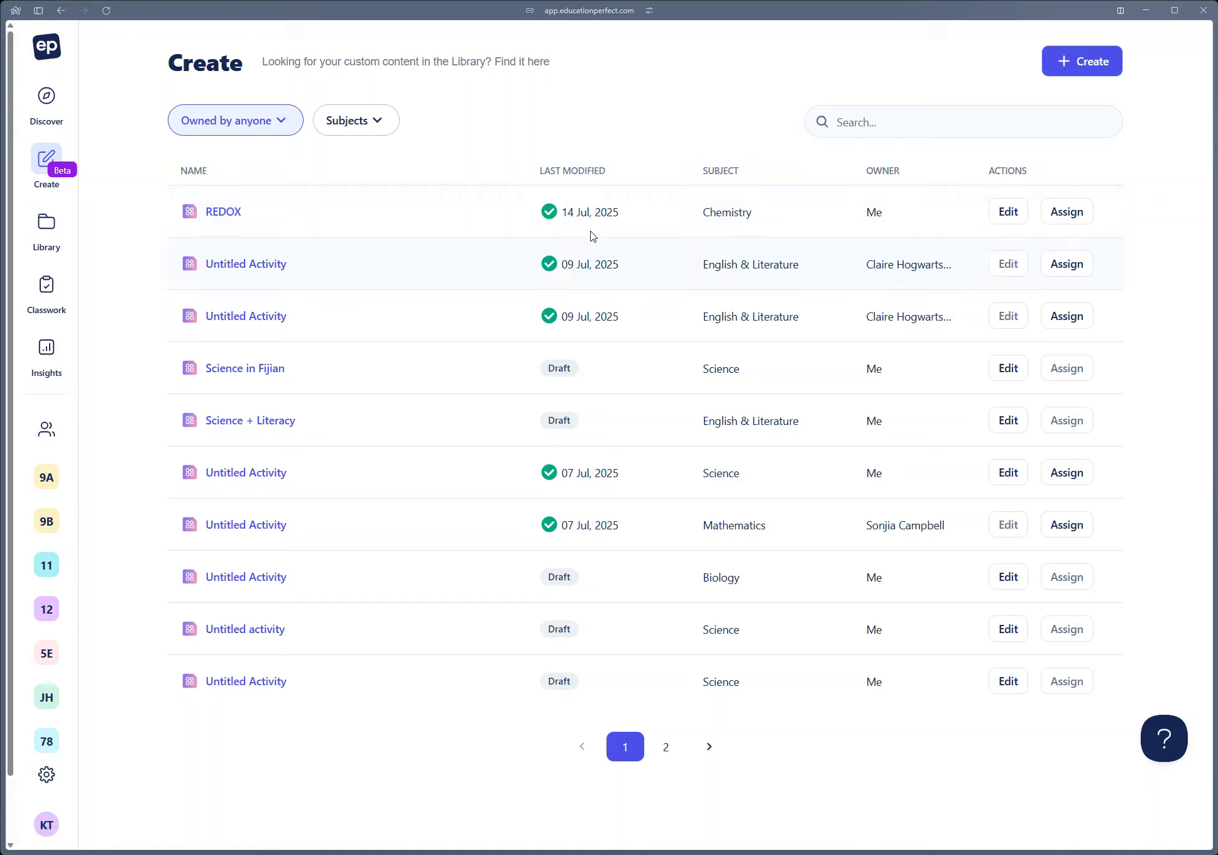
Create a new activity and choose New Zealand Curriculum as its curriculum
left_click(1080, 69)
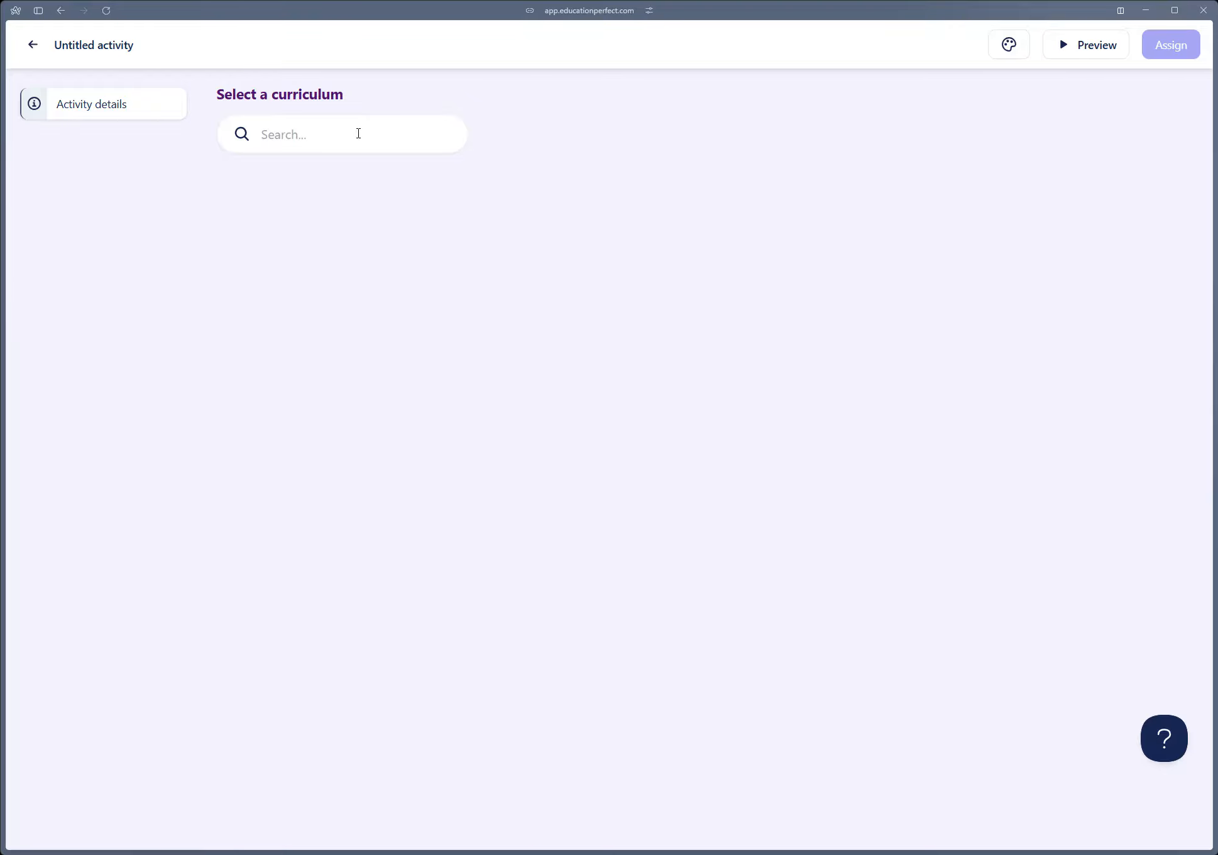
left_click(358, 133)
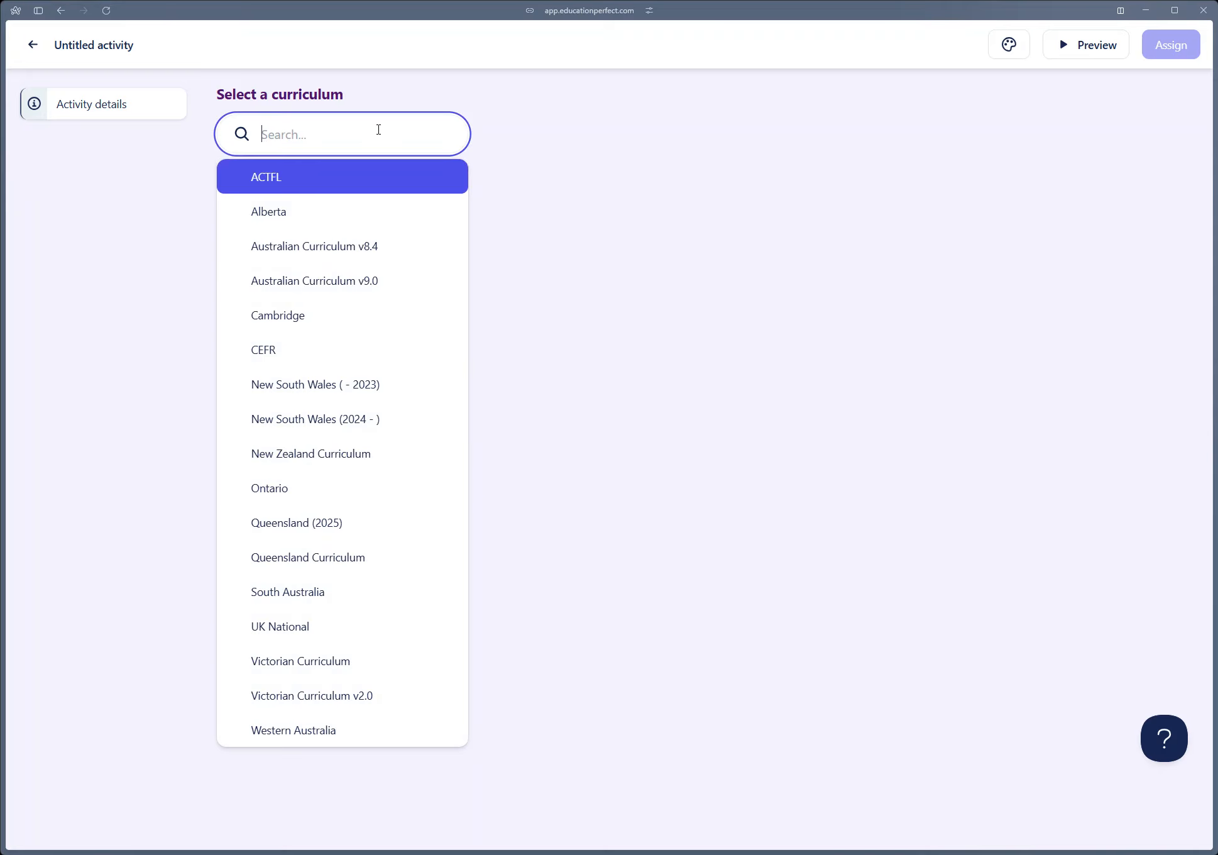
type("new")
left_click(325, 243)
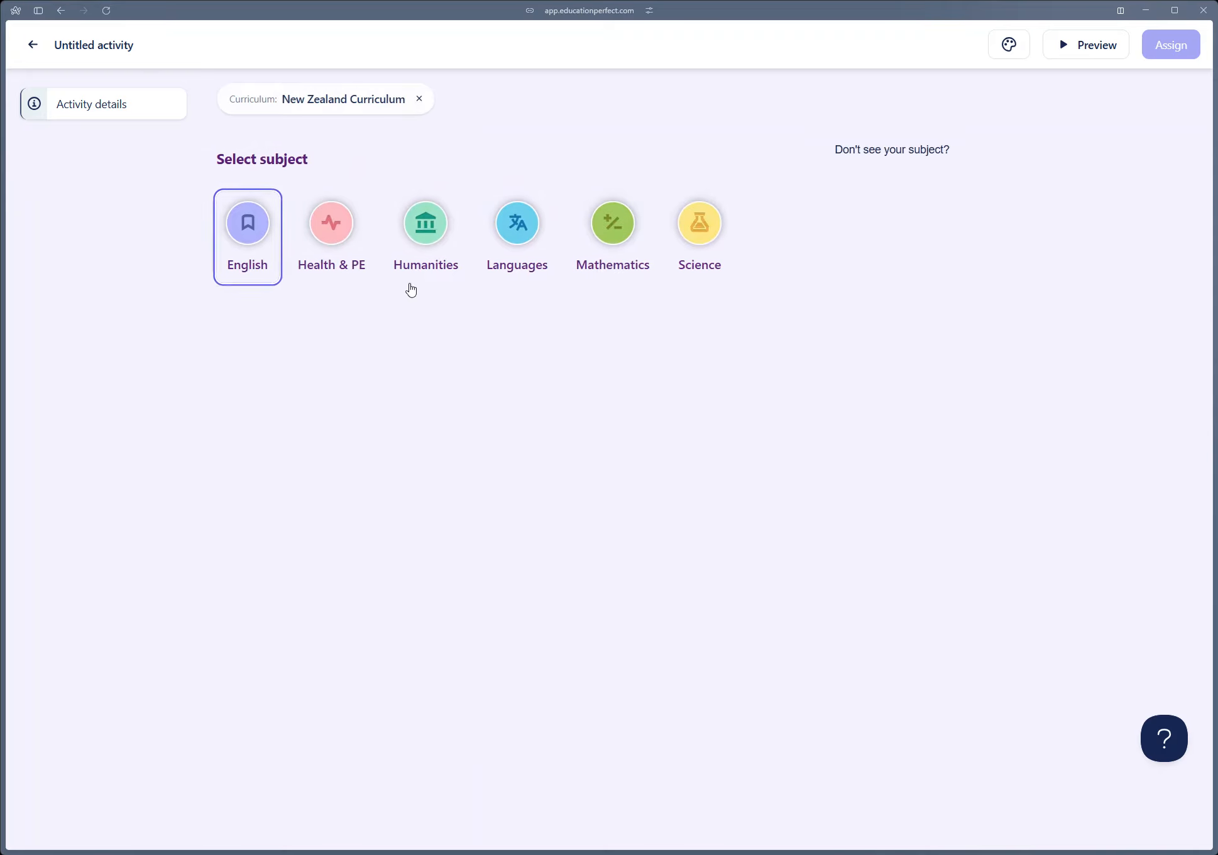
Choose Chemistry from the Science subjects and set the level to NCEA Level 2
left_click(693, 232)
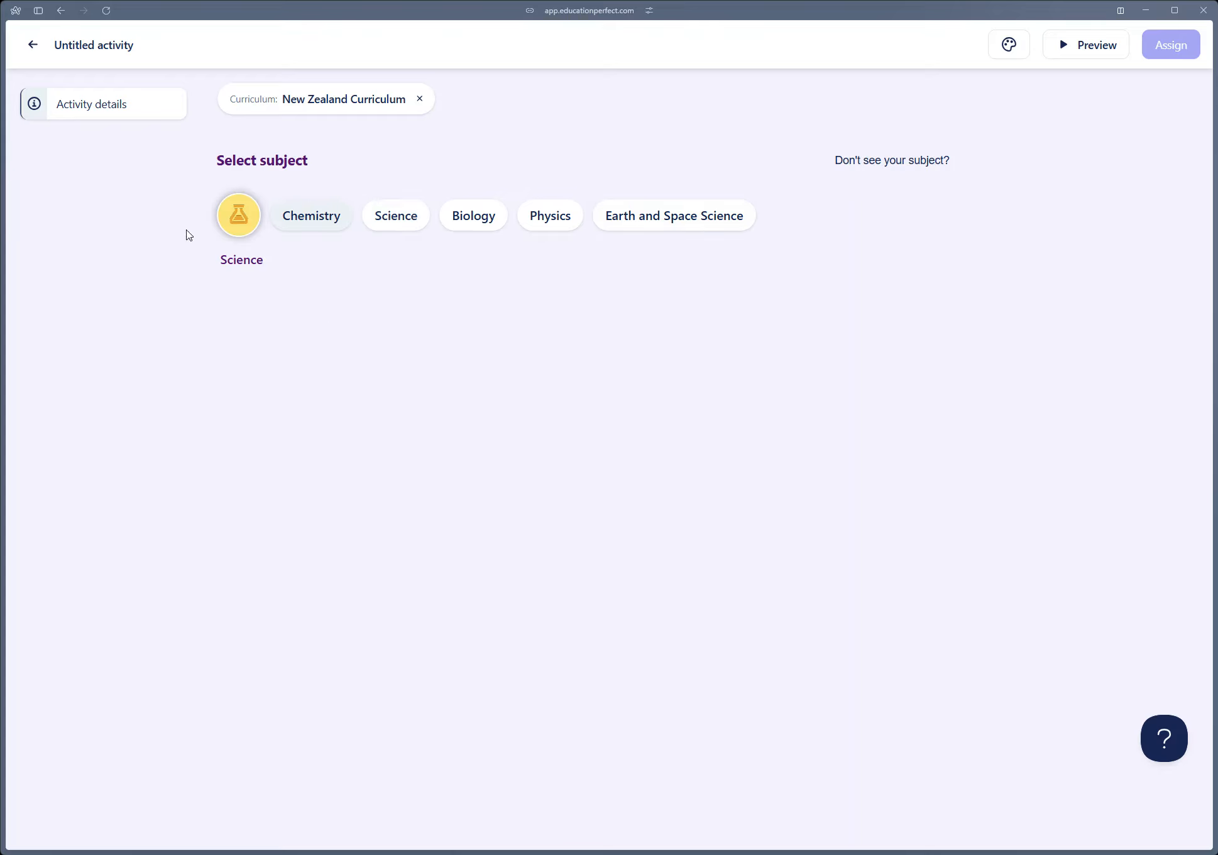
left_click(304, 223)
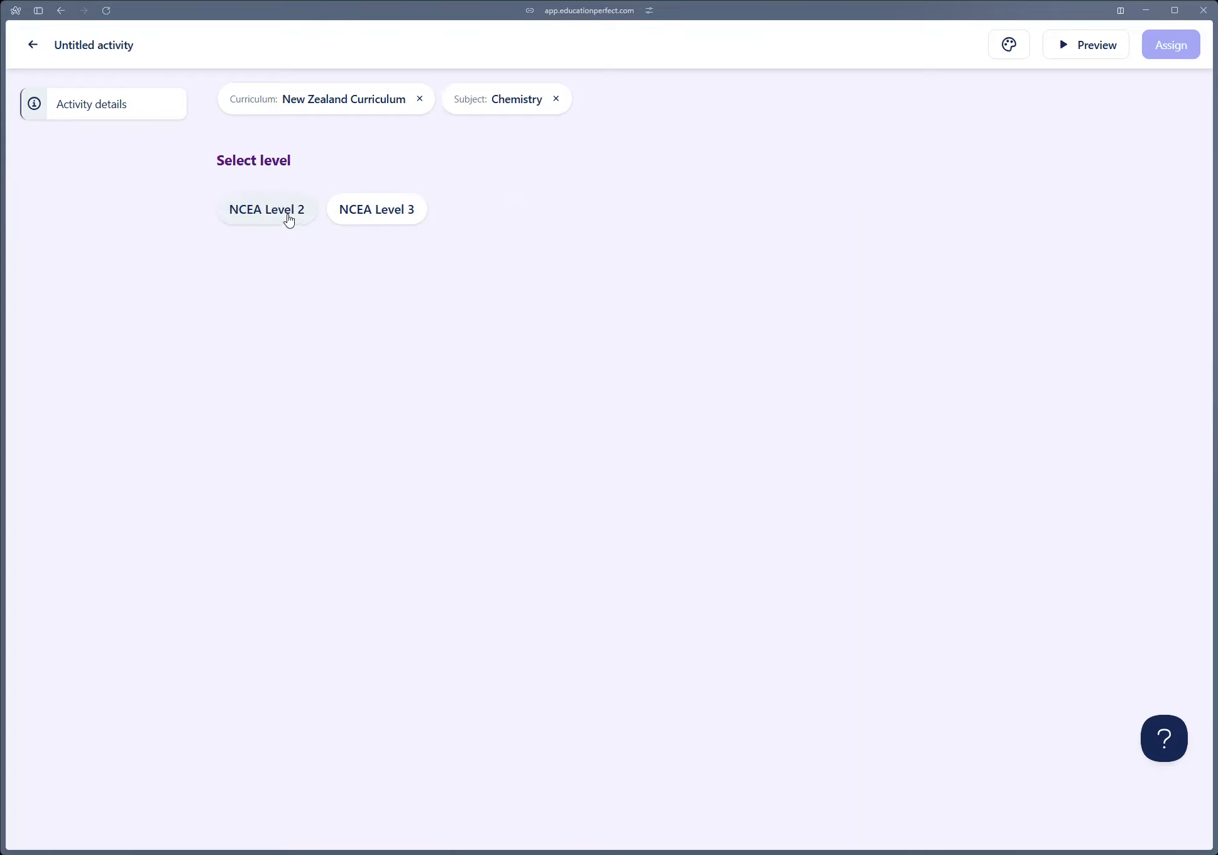
left_click(265, 222)
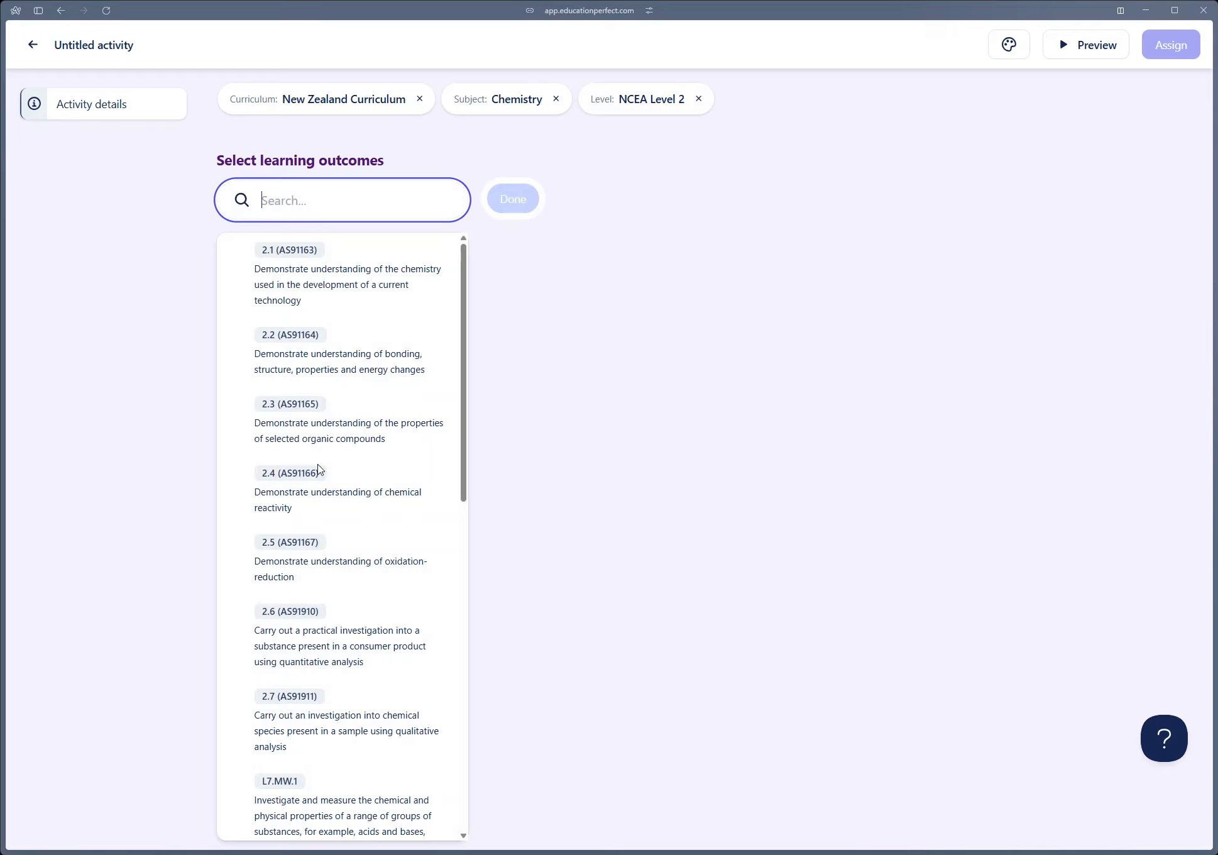
Select the learning outcomes 2.5 (AS91167) and L7.NoS.3 for the activity and finish the outcome selection
scroll(319, 471, "down", 3)
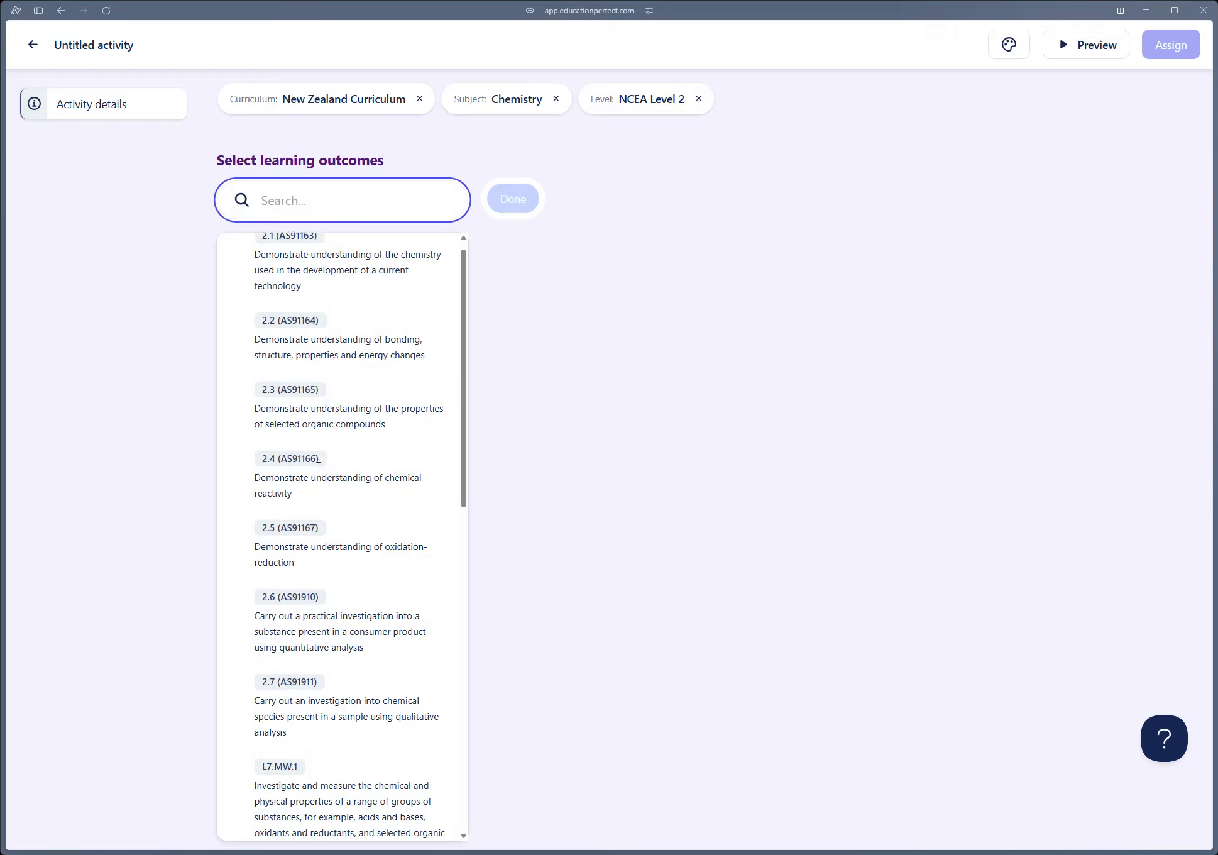
scroll(358, 606, "down", 1)
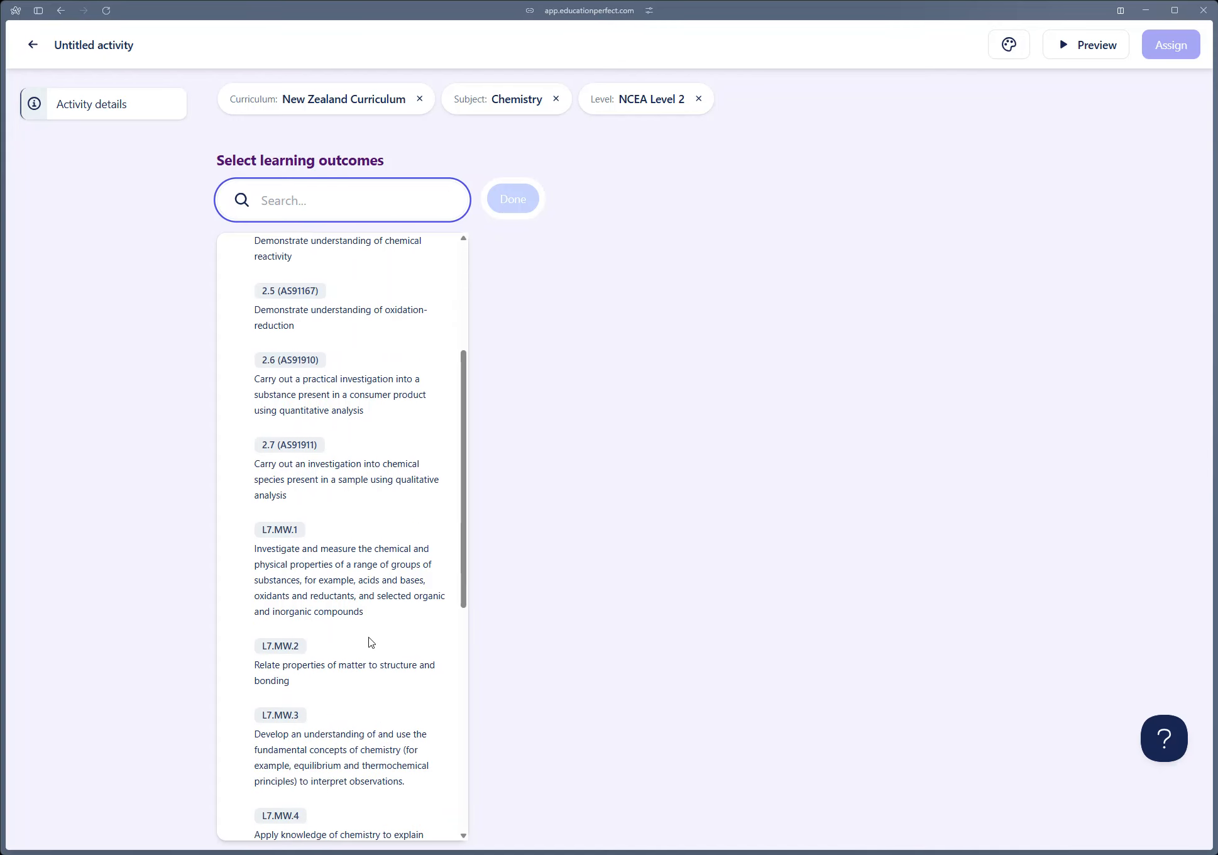
scroll(370, 642, "down", 3)
scroll(372, 645, "down", 5)
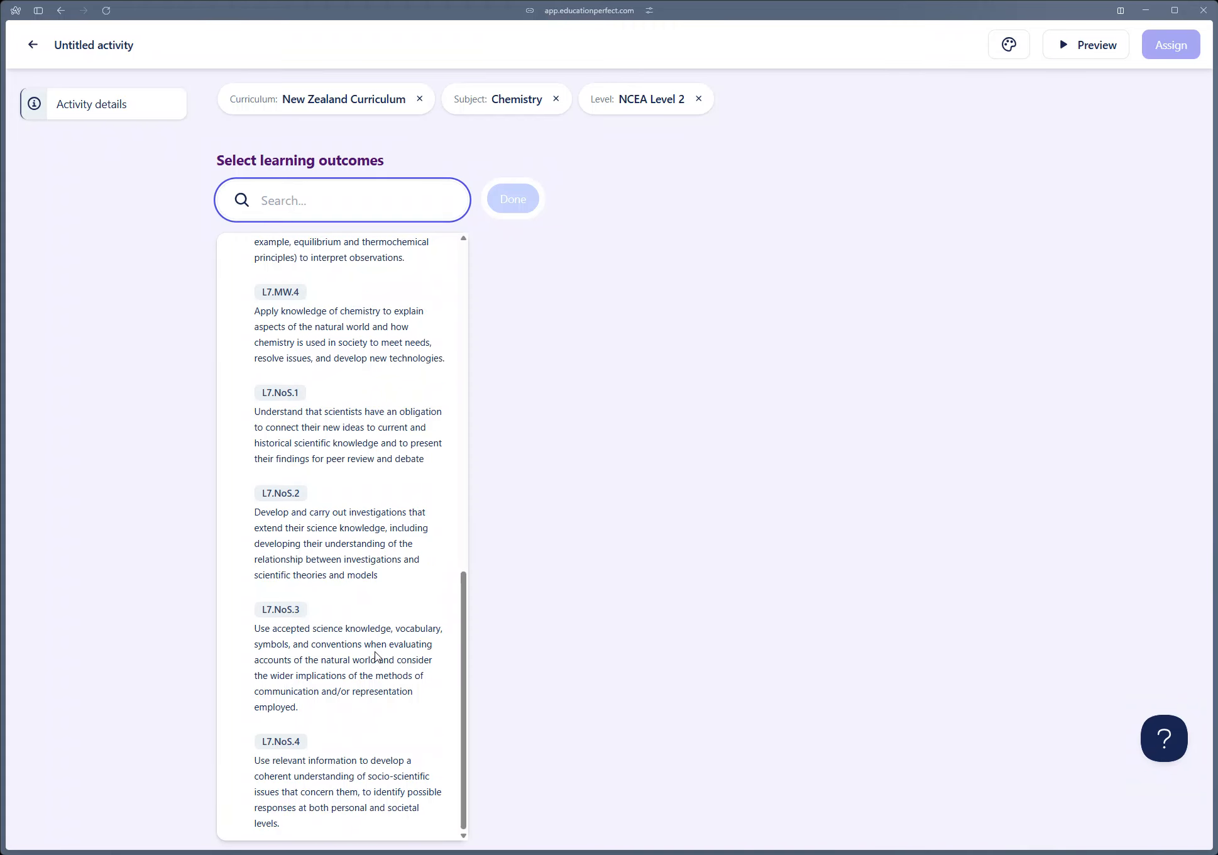
scroll(375, 655, "up", 10)
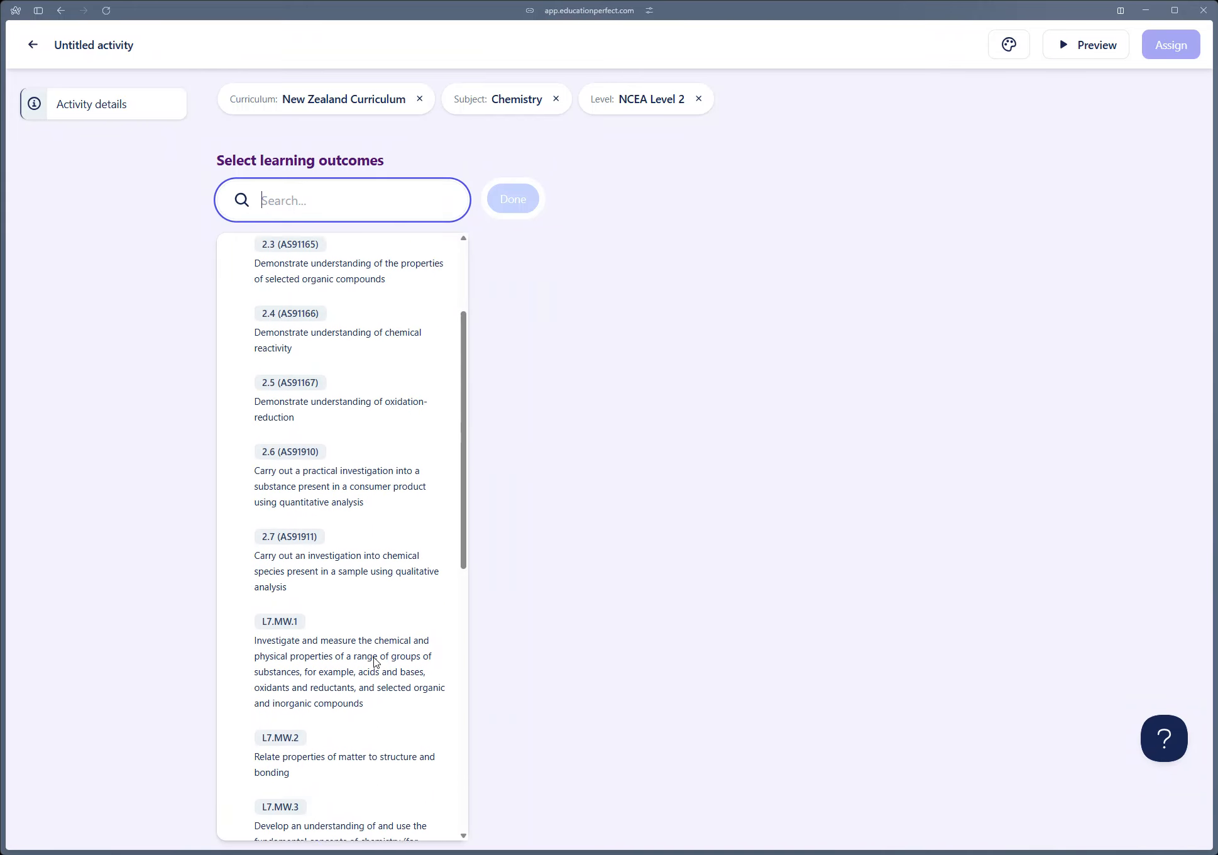
scroll(374, 657, "up", 3)
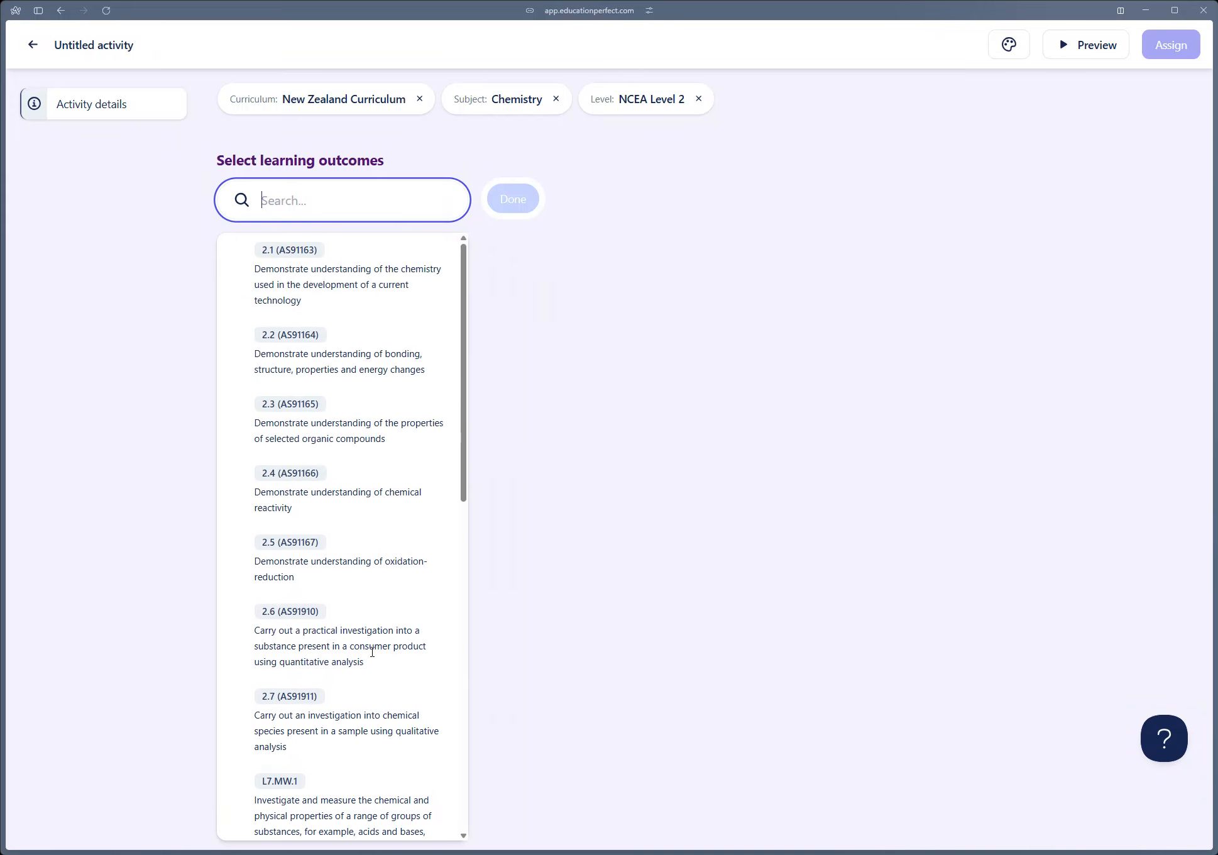
left_click(345, 572)
scroll(347, 575, "down", 5)
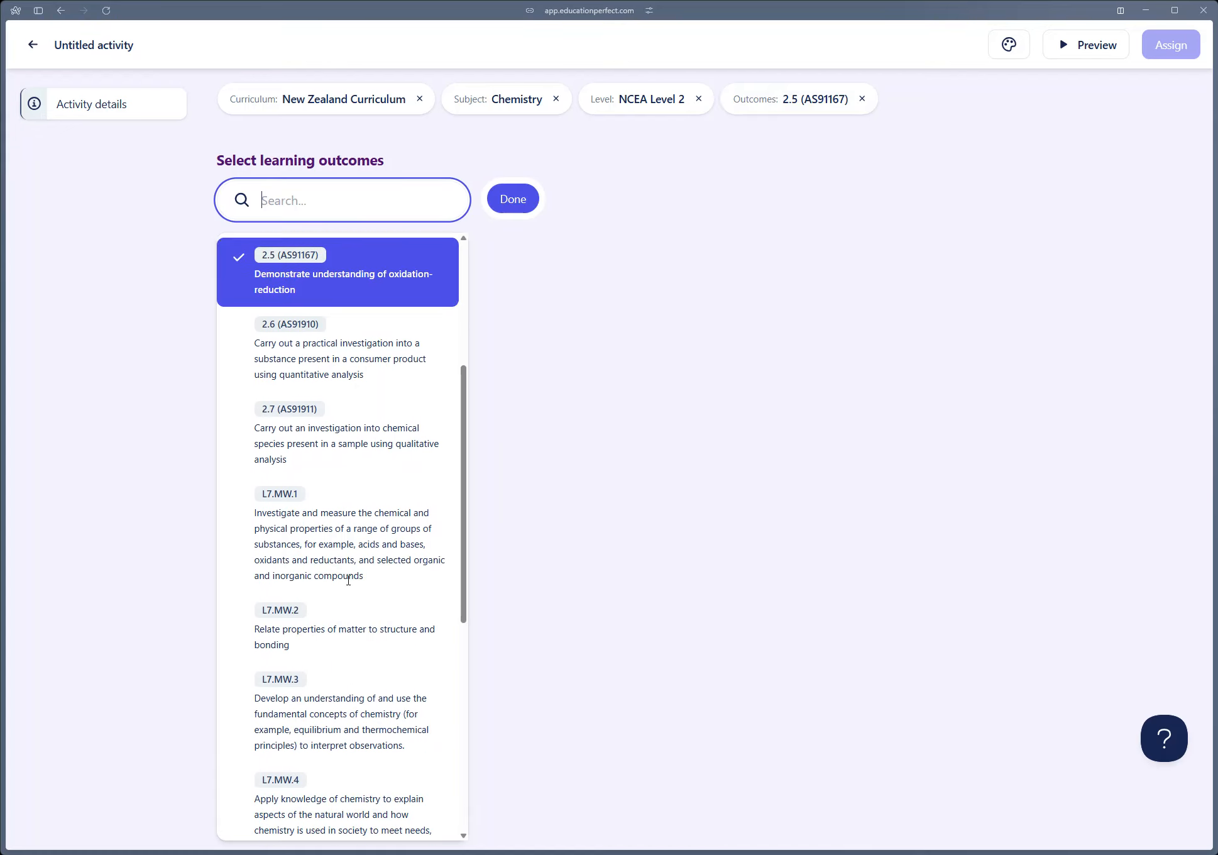
scroll(348, 579, "down", 8)
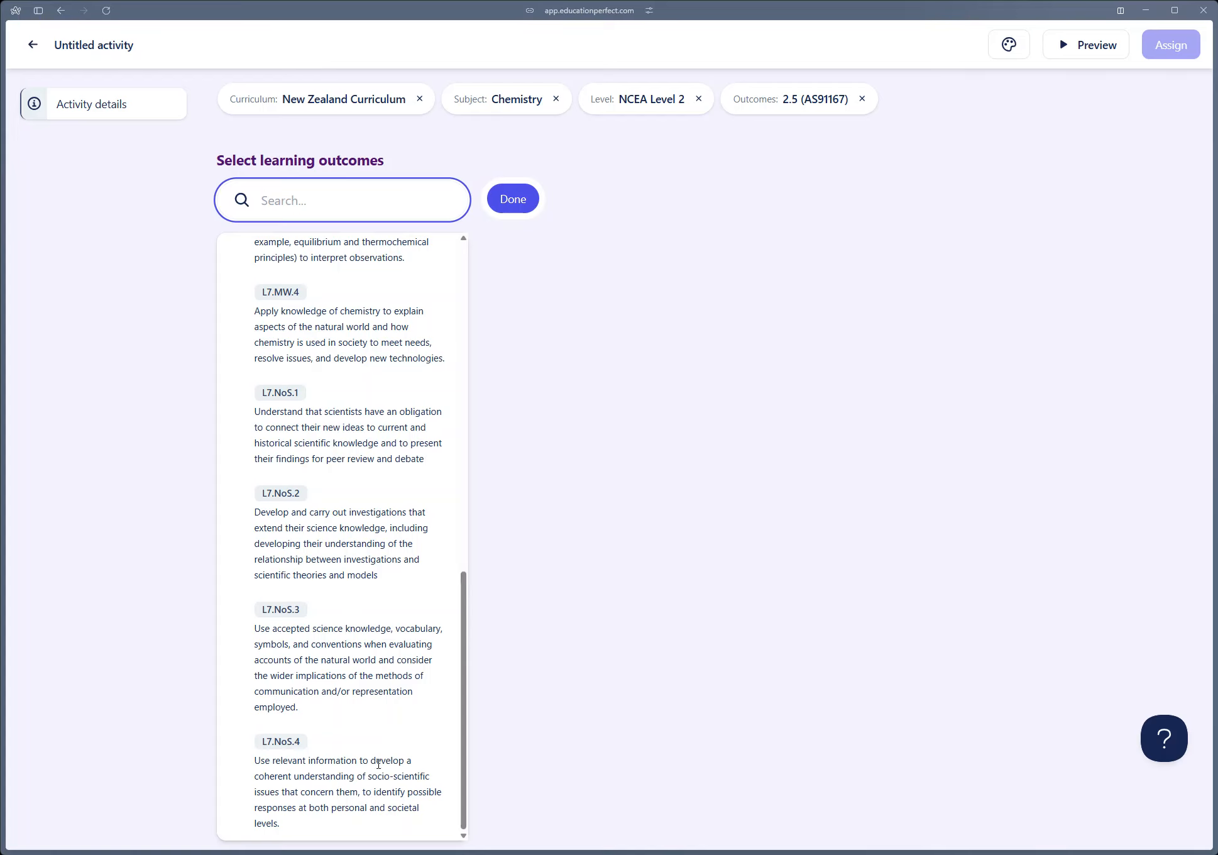
left_click(379, 666)
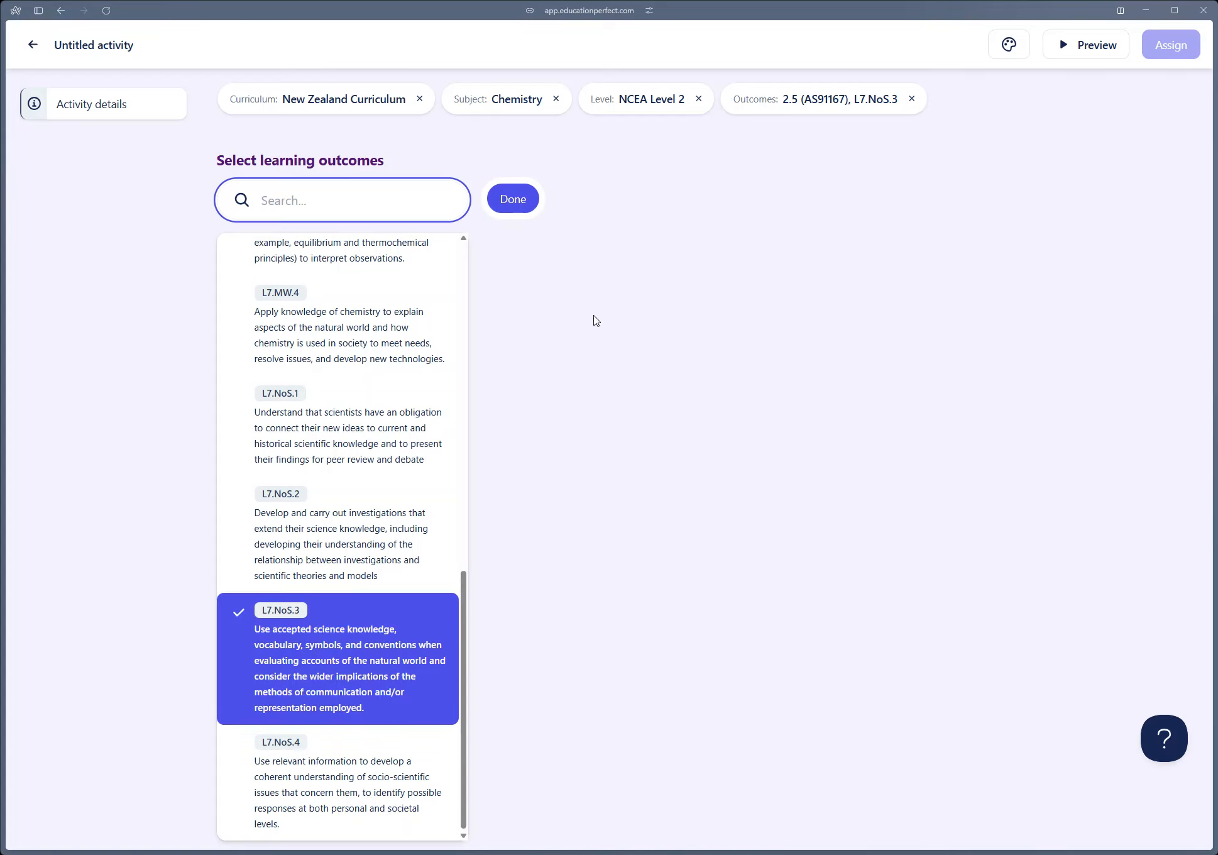
left_click(554, 261)
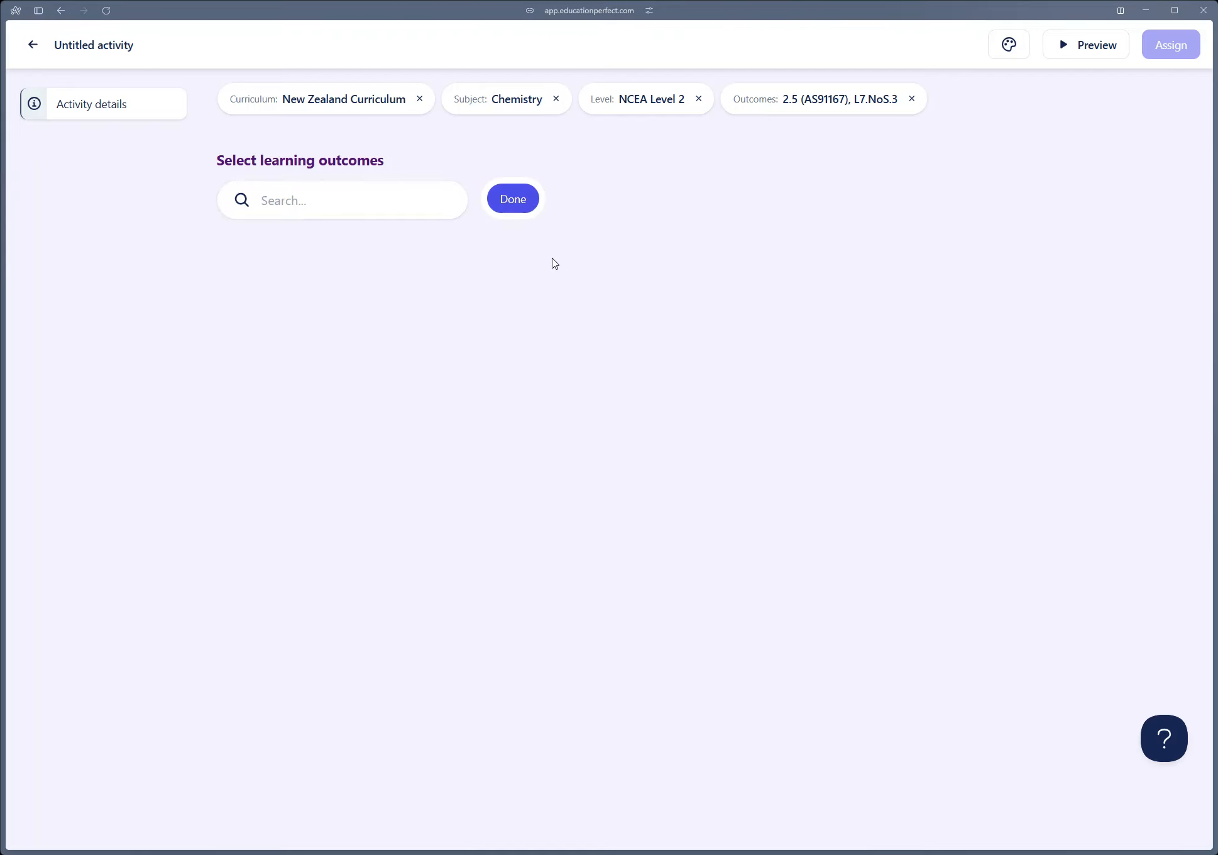
left_click(514, 207)
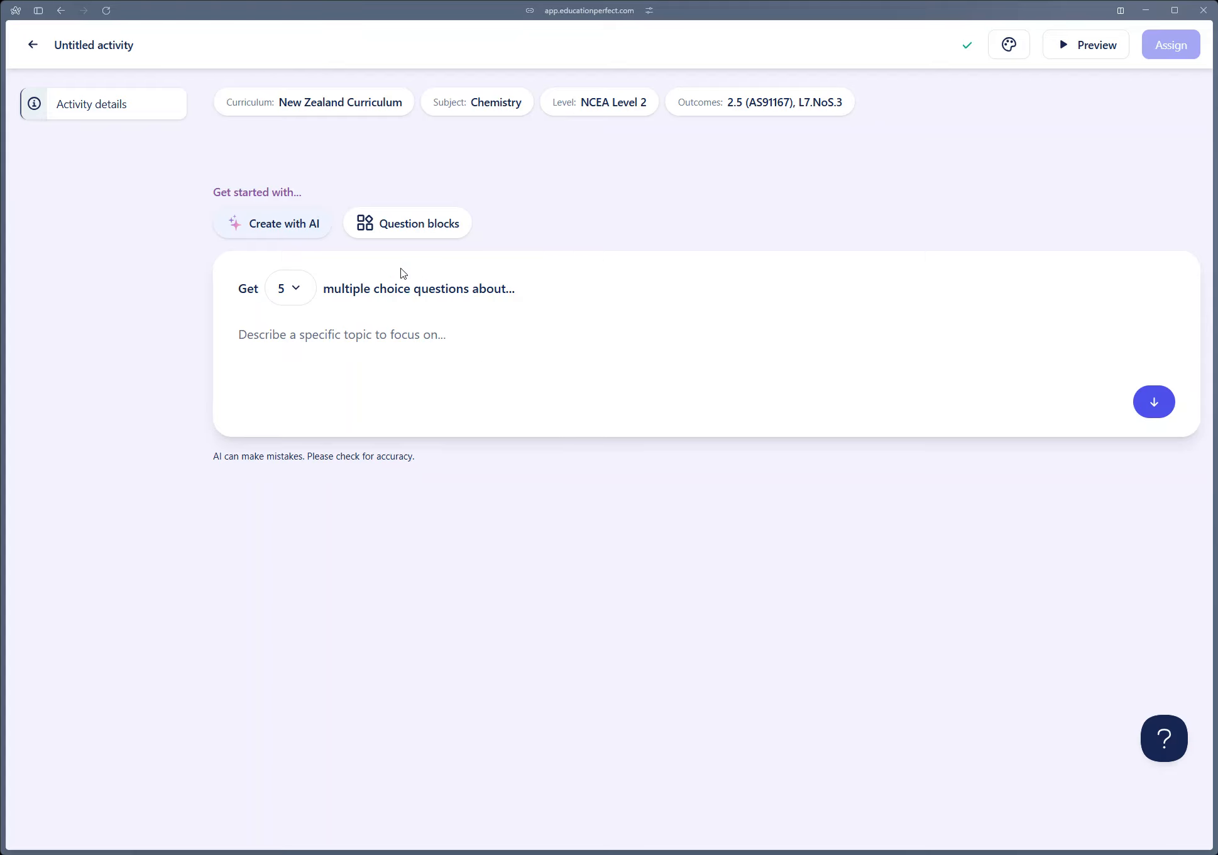
Generate 5 multiple choice questions with AI on the topic "oxidation numbers"
left_click(304, 297)
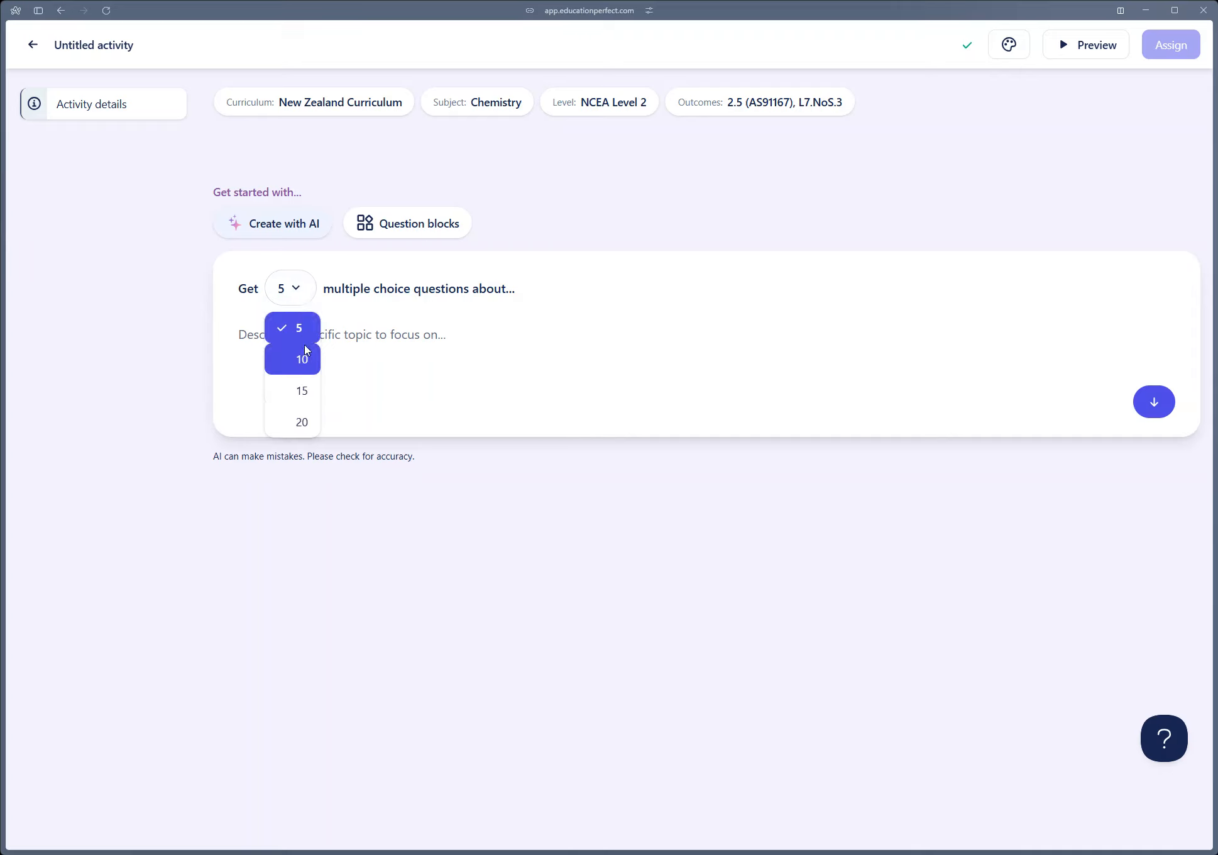
left_click(476, 359)
left_click(443, 327)
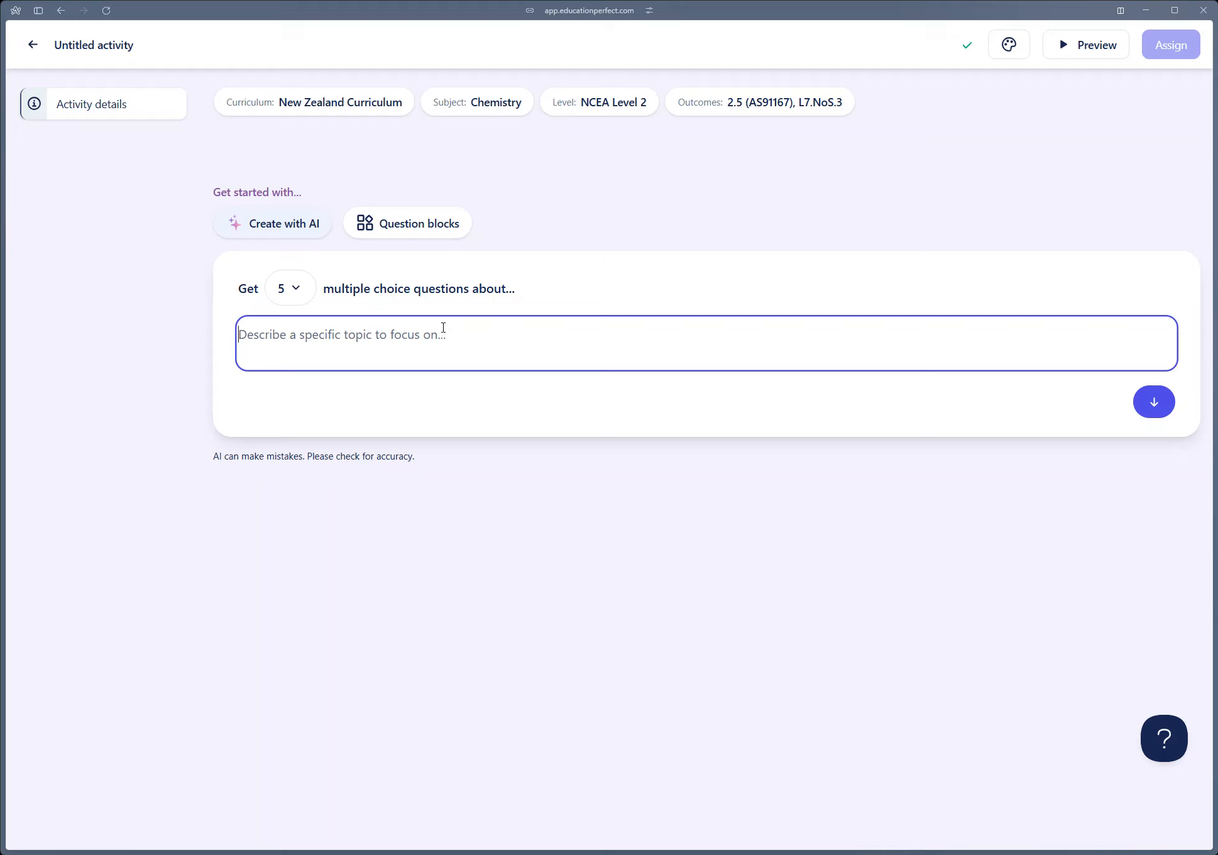
type("oxidation nu")
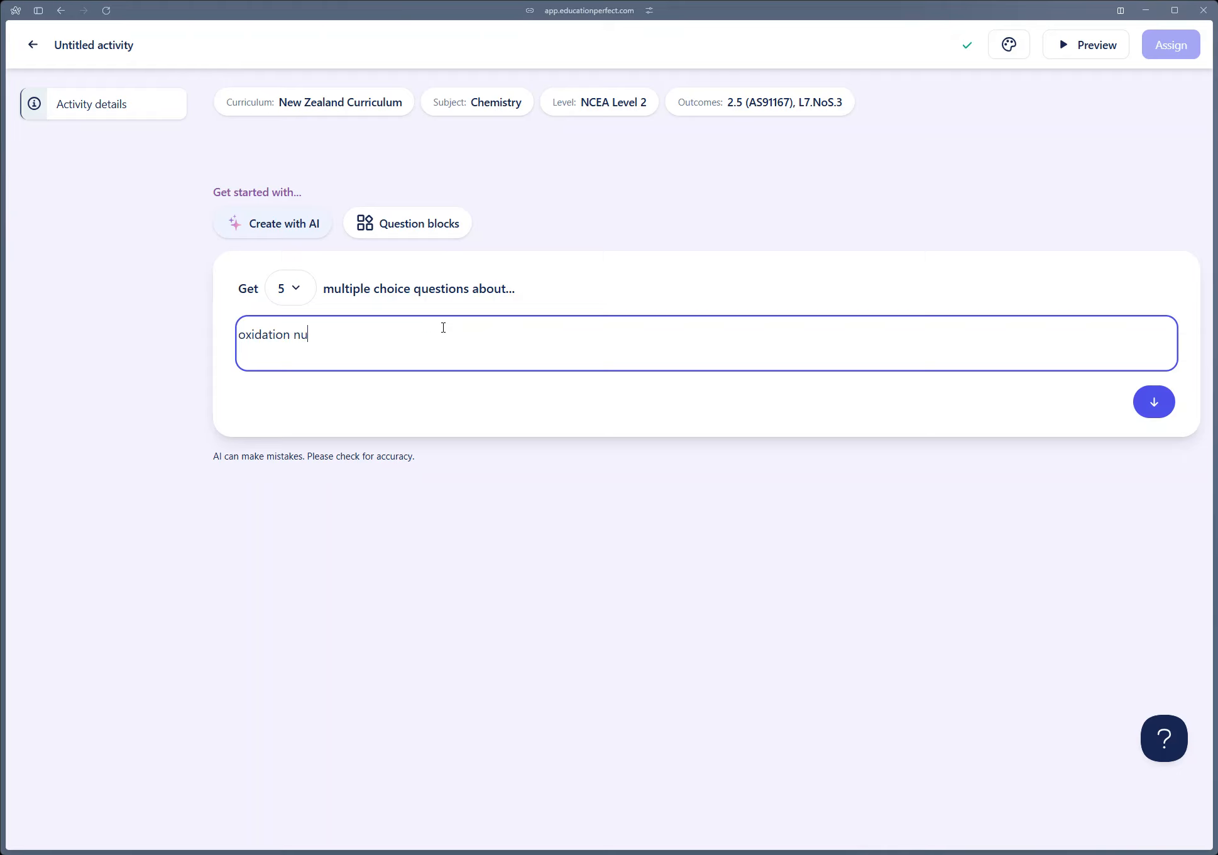
type("mbers")
type("using")
key("BackSpace")
key("BackSpace")
key("BackSpace")
key("BackSpace")
key("BackSpace")
left_click(1160, 405)
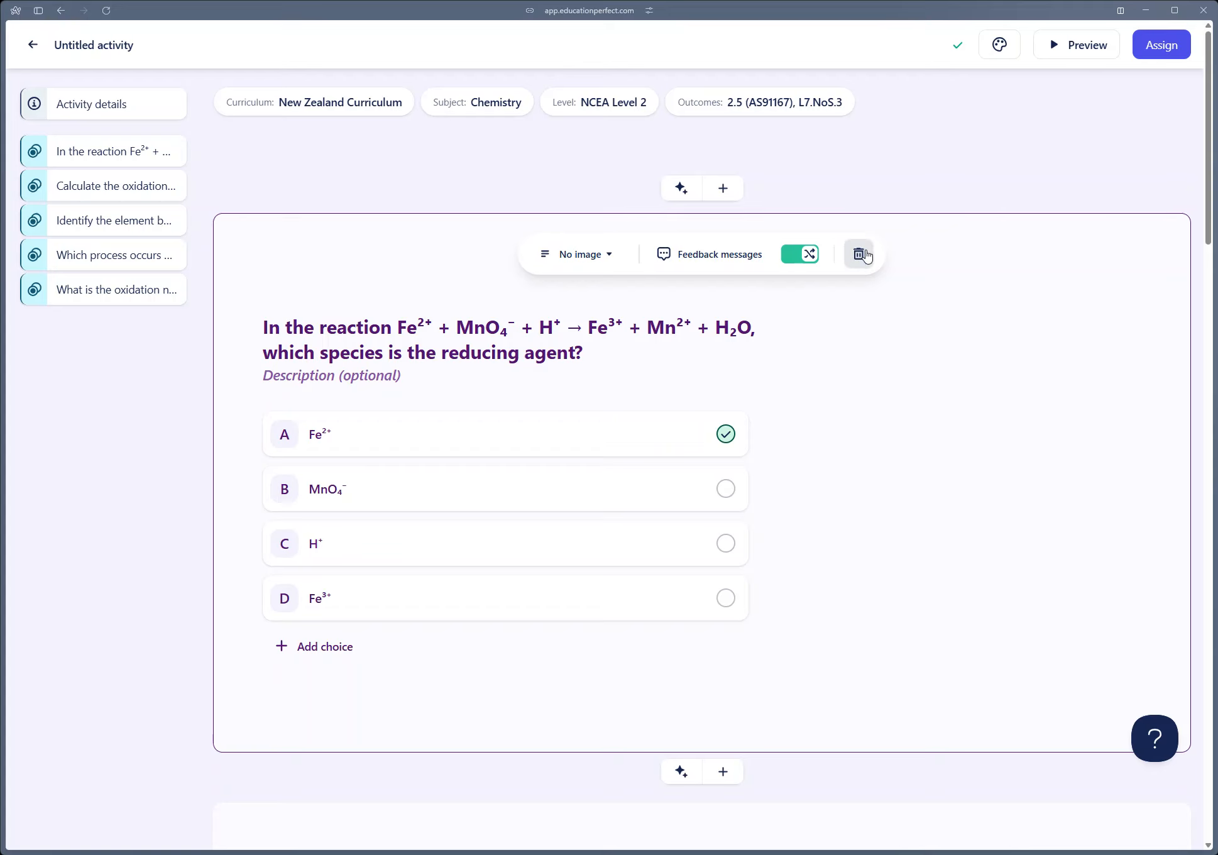
Replace "reducing agent" with "reductant" in the first question's text and check its answer choices
left_click_drag(442, 356, 576, 354)
type("reductant")
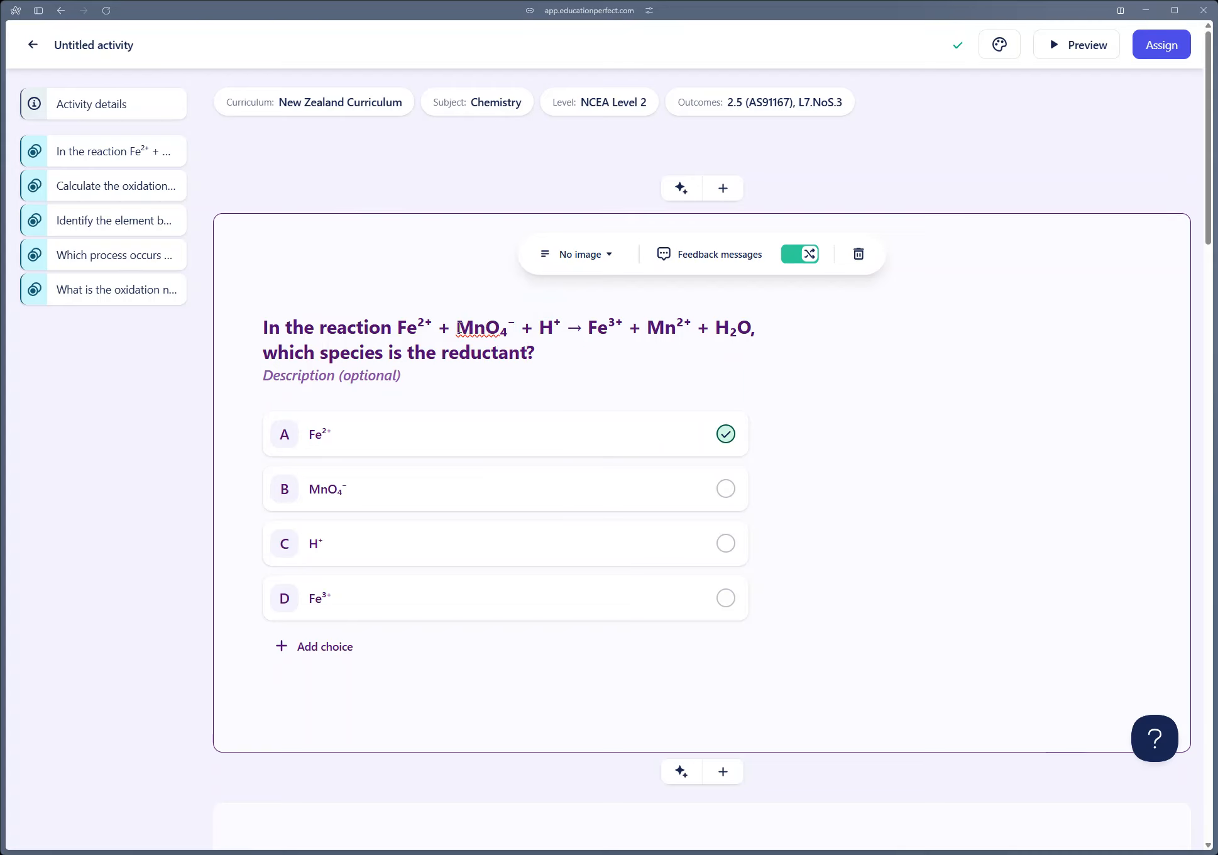
left_click(397, 443)
left_click(372, 492)
left_click(374, 602)
left_click(404, 544)
In the first question's feedback messages, replace "reducing agent" with "reductant" in the MnO₄⁻ incorrect response
left_click(704, 264)
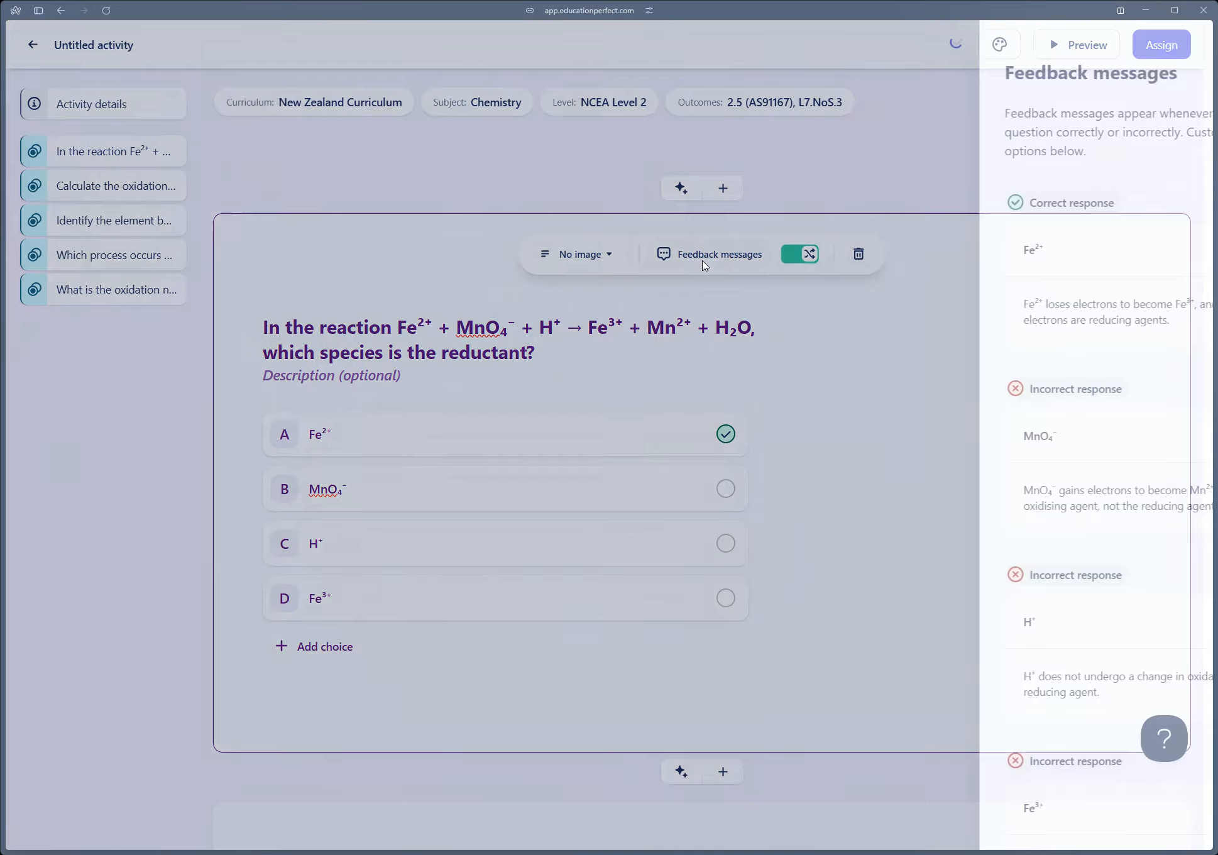
left_click(957, 319)
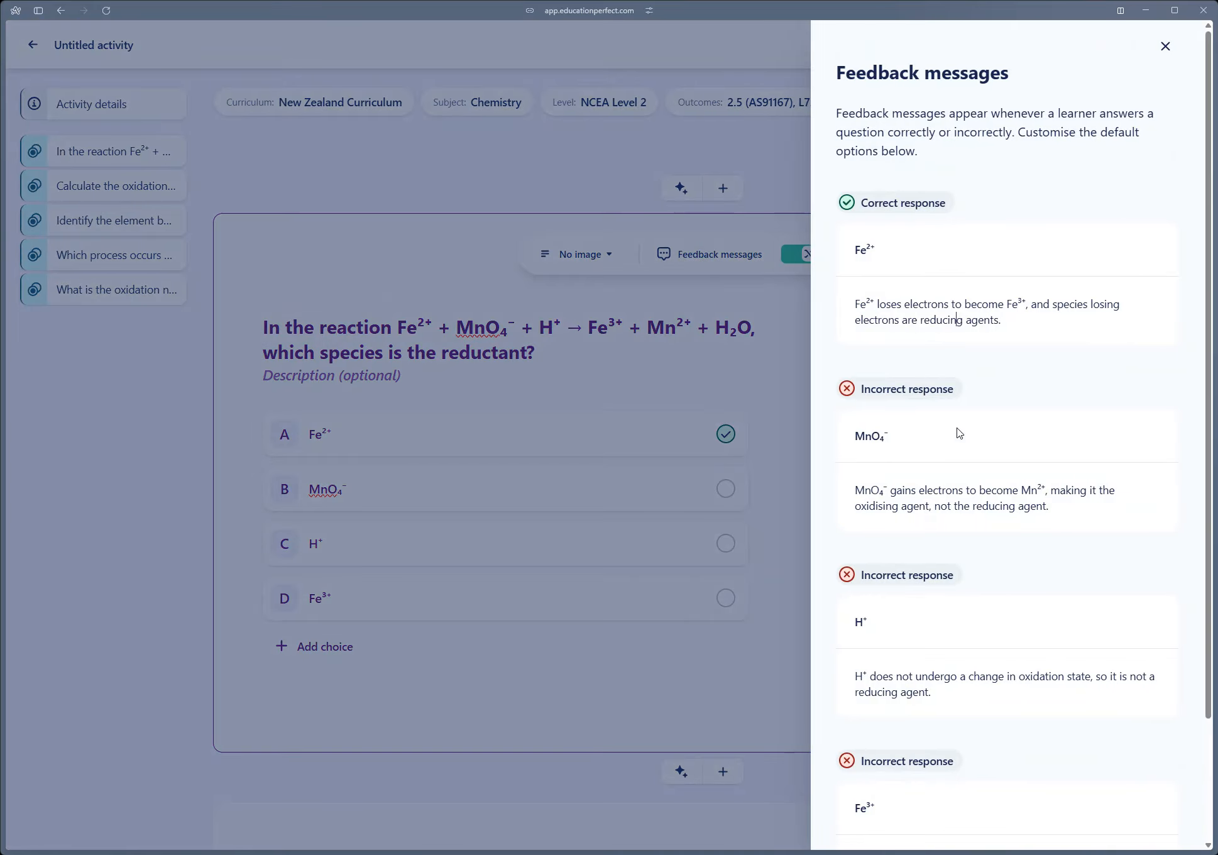
left_click(953, 490)
left_click_drag(1047, 505, 973, 506)
type("r")
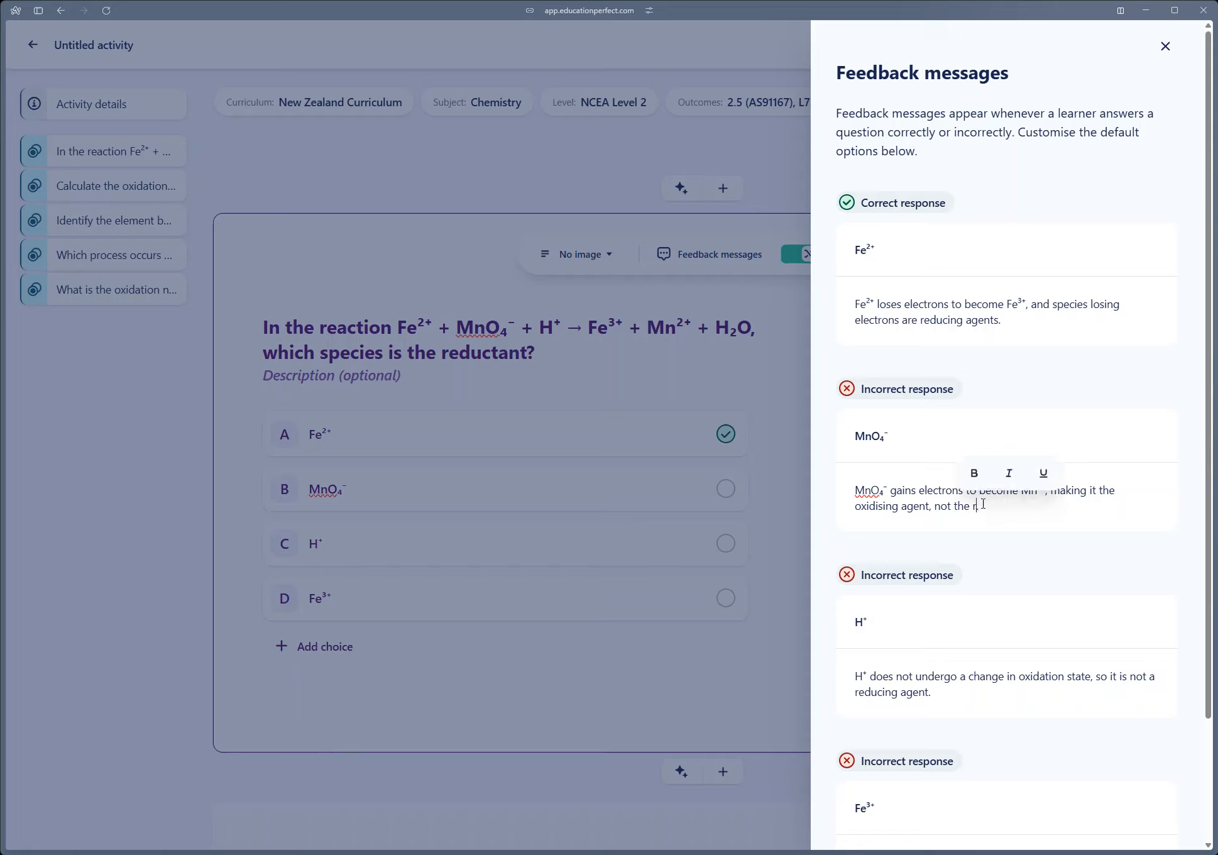
type("eductant.")
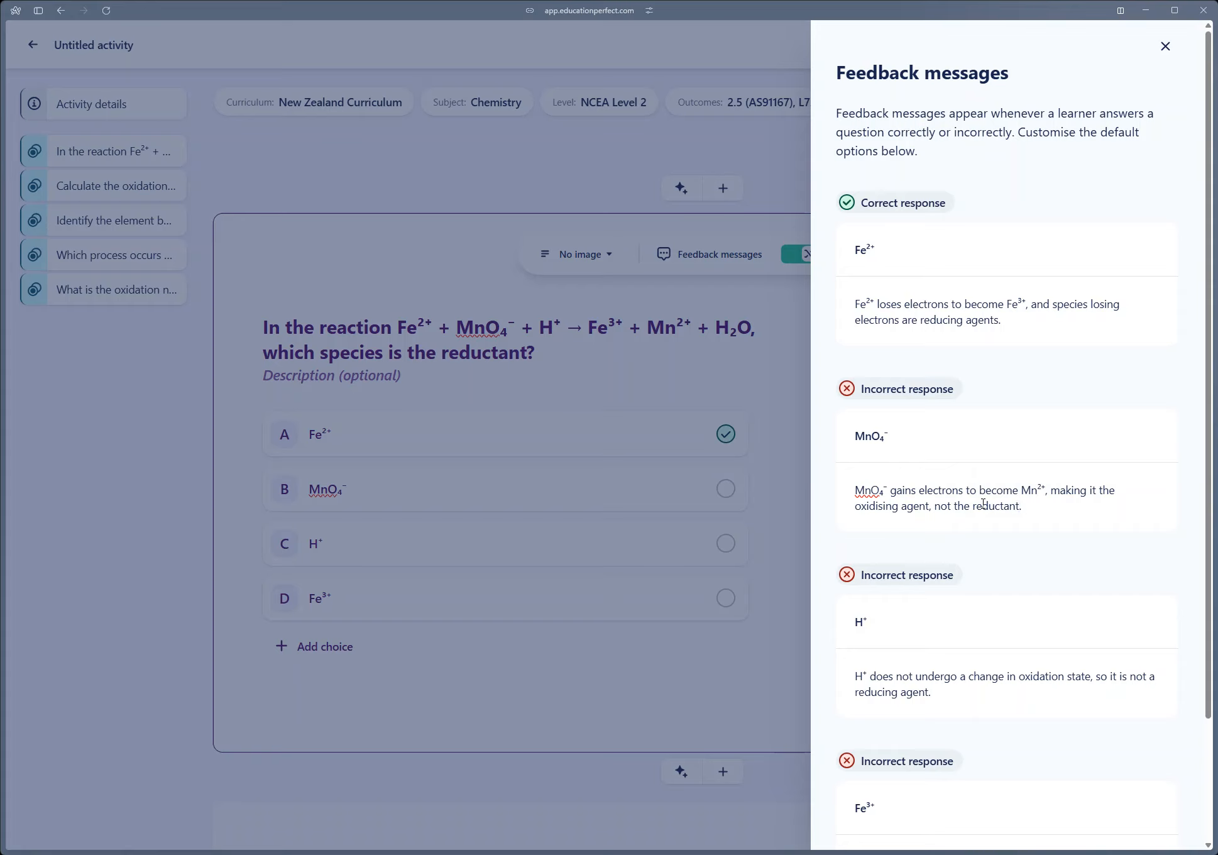
Copy "reductant" over "reducing agent" in the H⁺ and Fe³⁺ incorrect-response feedback and close the feedback messages
double_click(984, 506)
key("ctrl+c")
scroll(1055, 666, "down", 2)
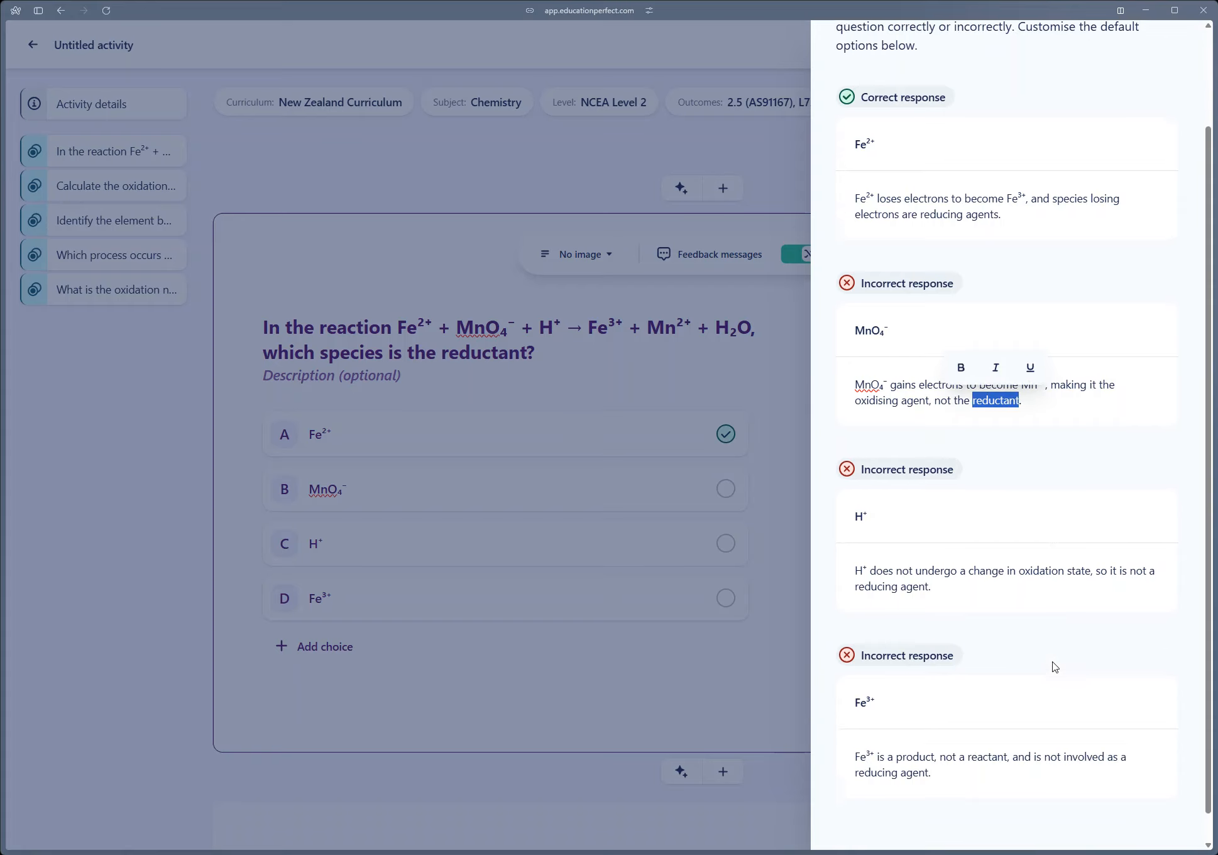
left_click_drag(928, 566, 856, 565)
key("ctrl+v")
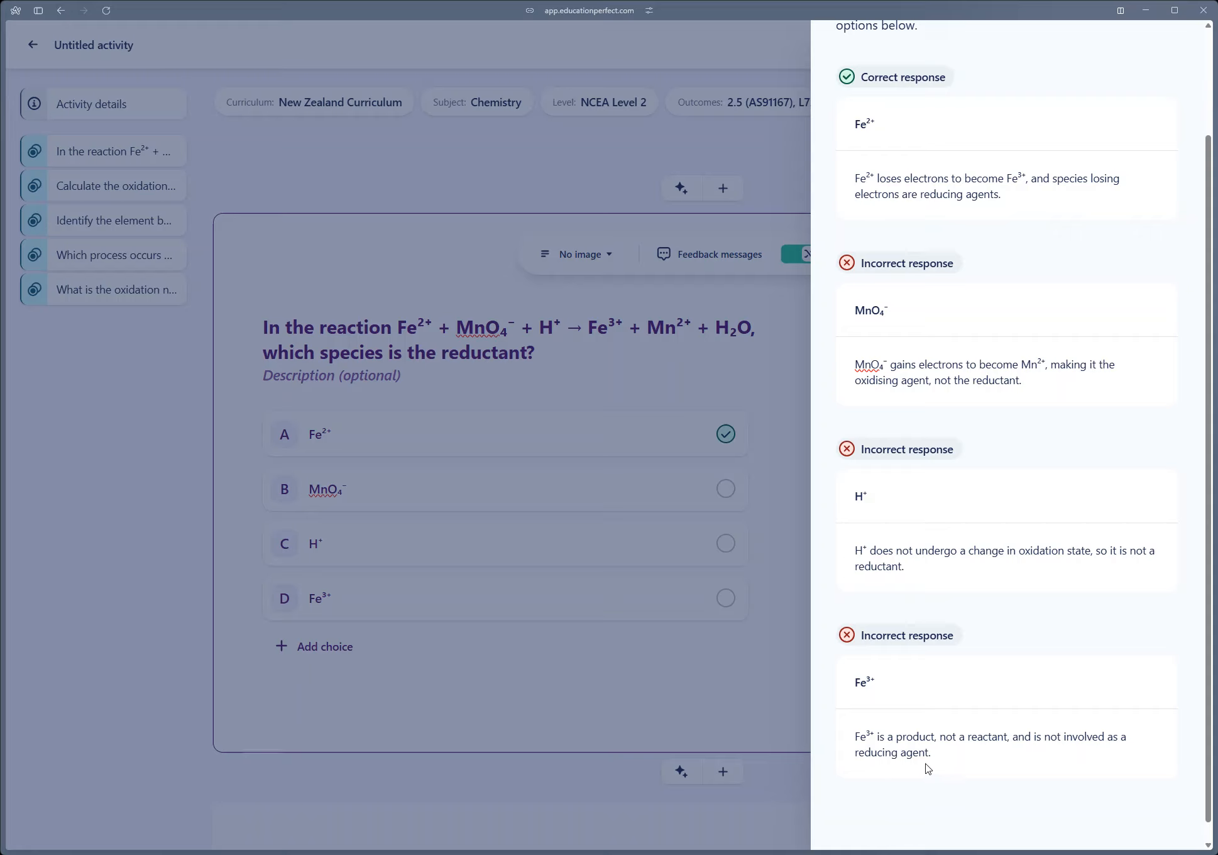
left_click_drag(929, 753, 856, 752)
key("ctrl+v")
scroll(1096, 346, "up", 2)
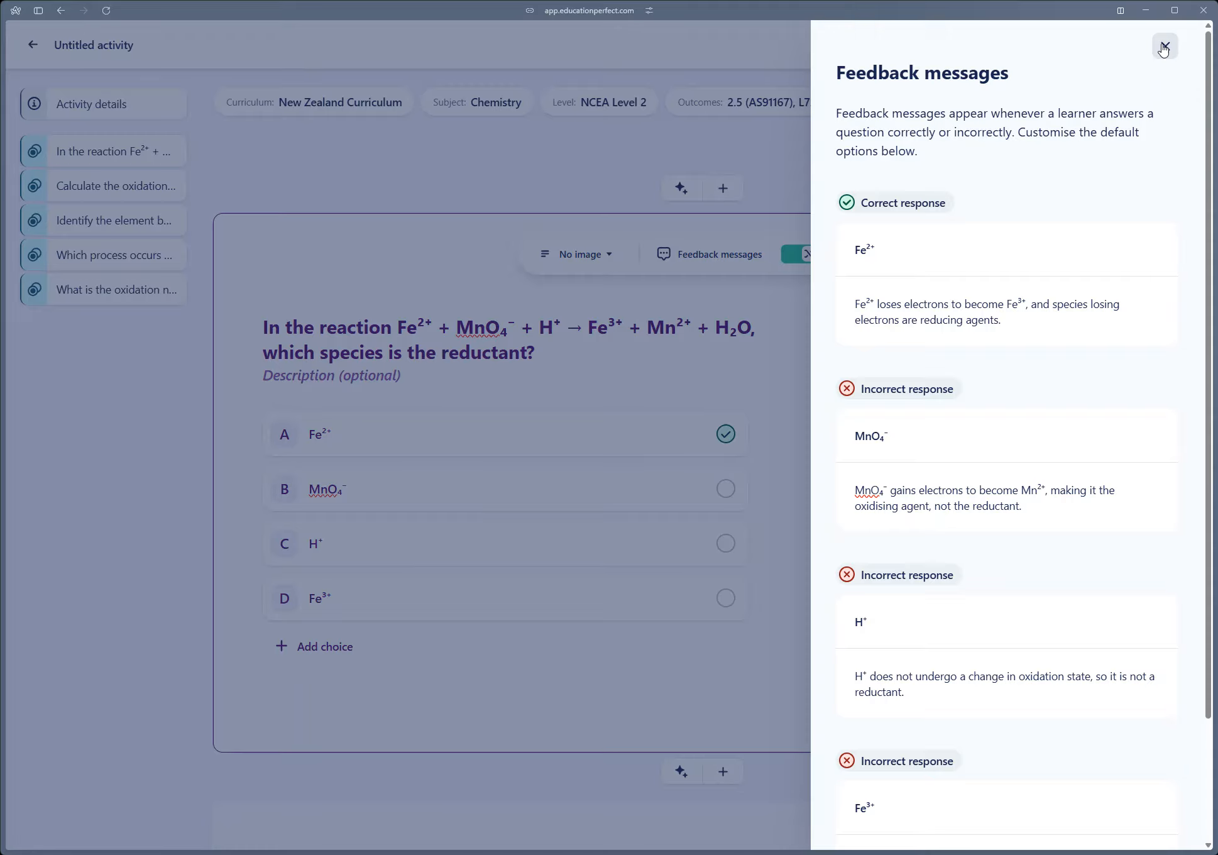
left_click(1164, 43)
Set the first question's layout to Image right and view the options for inserting an image without adding one
left_click(569, 256)
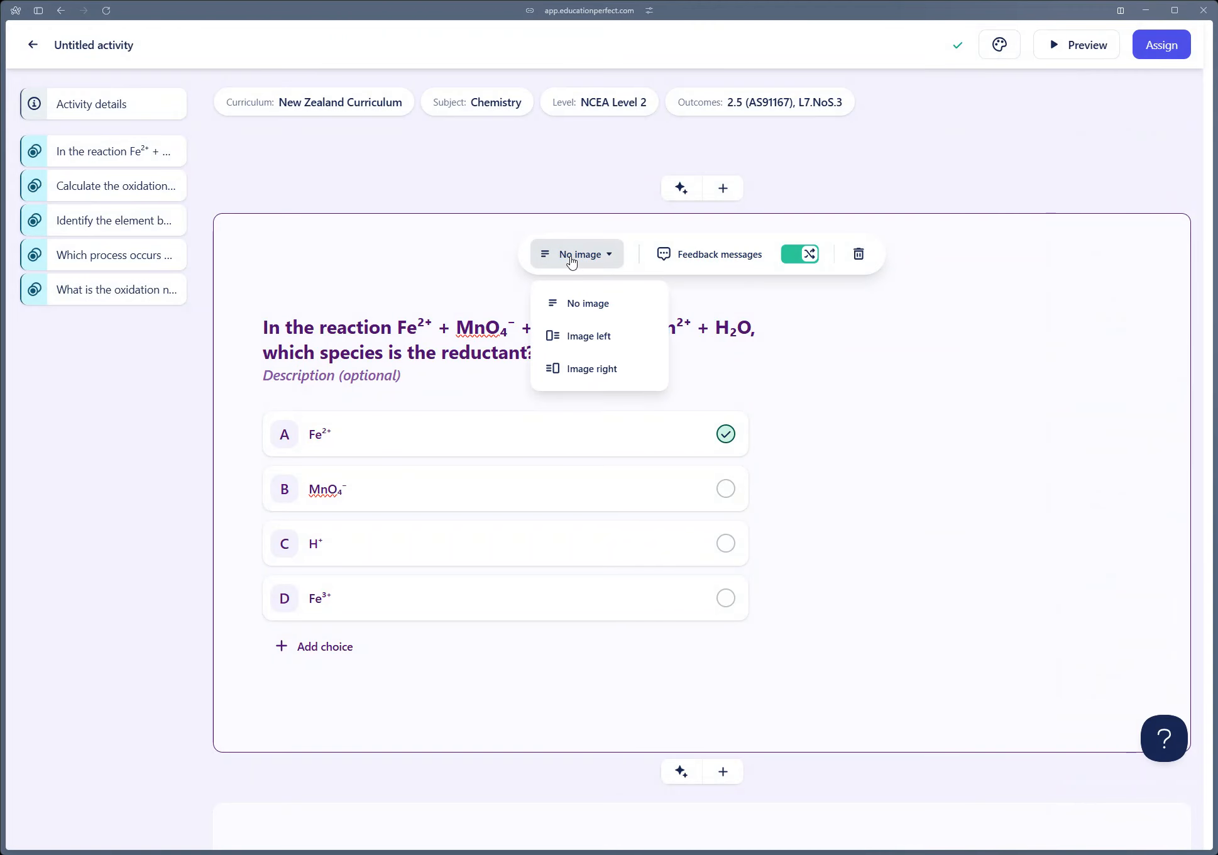
left_click(588, 371)
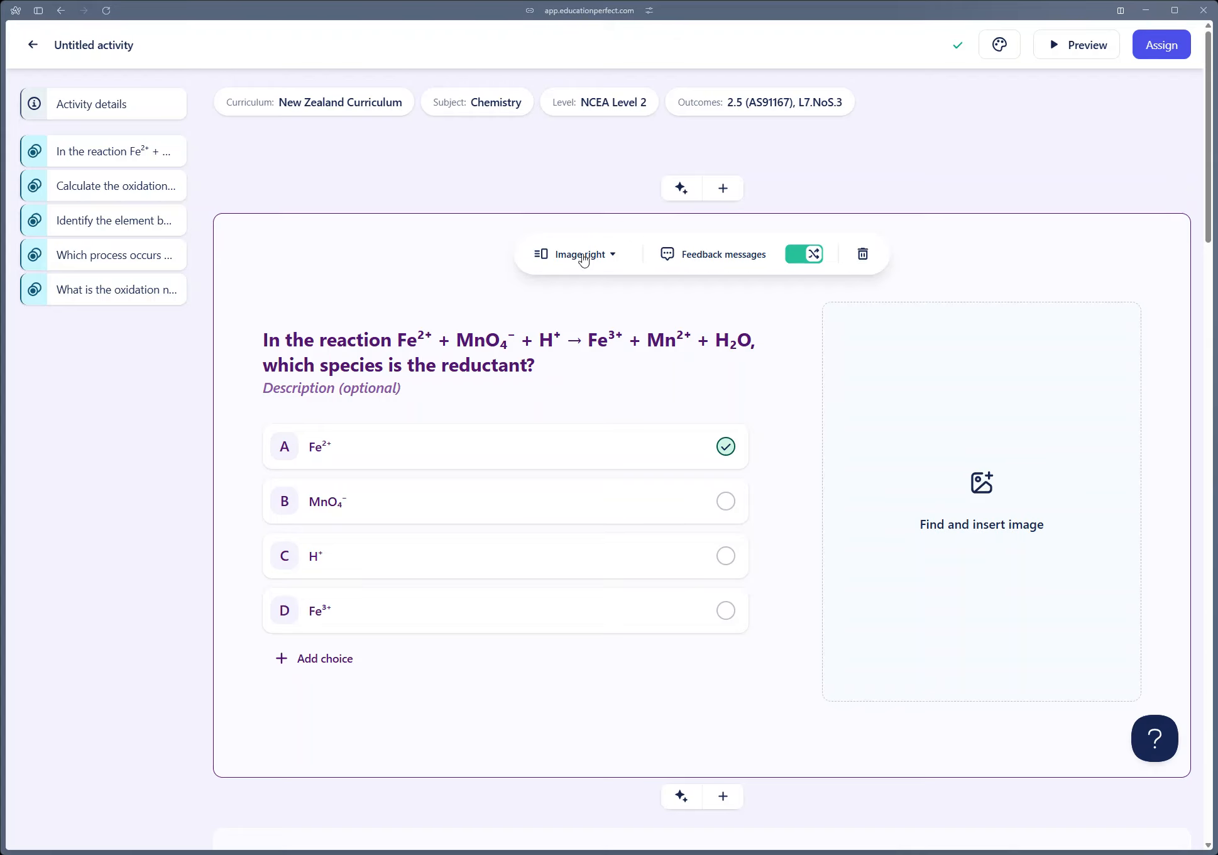
left_click(976, 496)
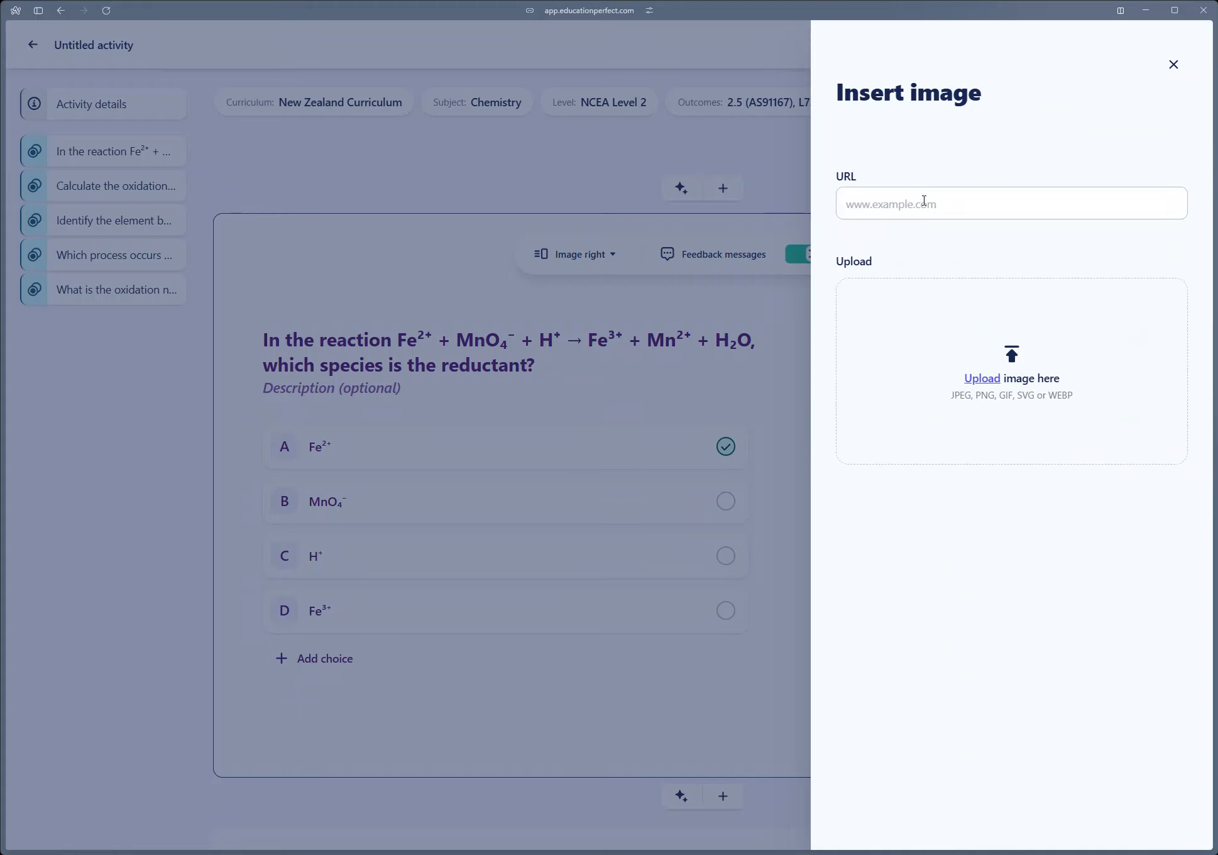
left_click(891, 209)
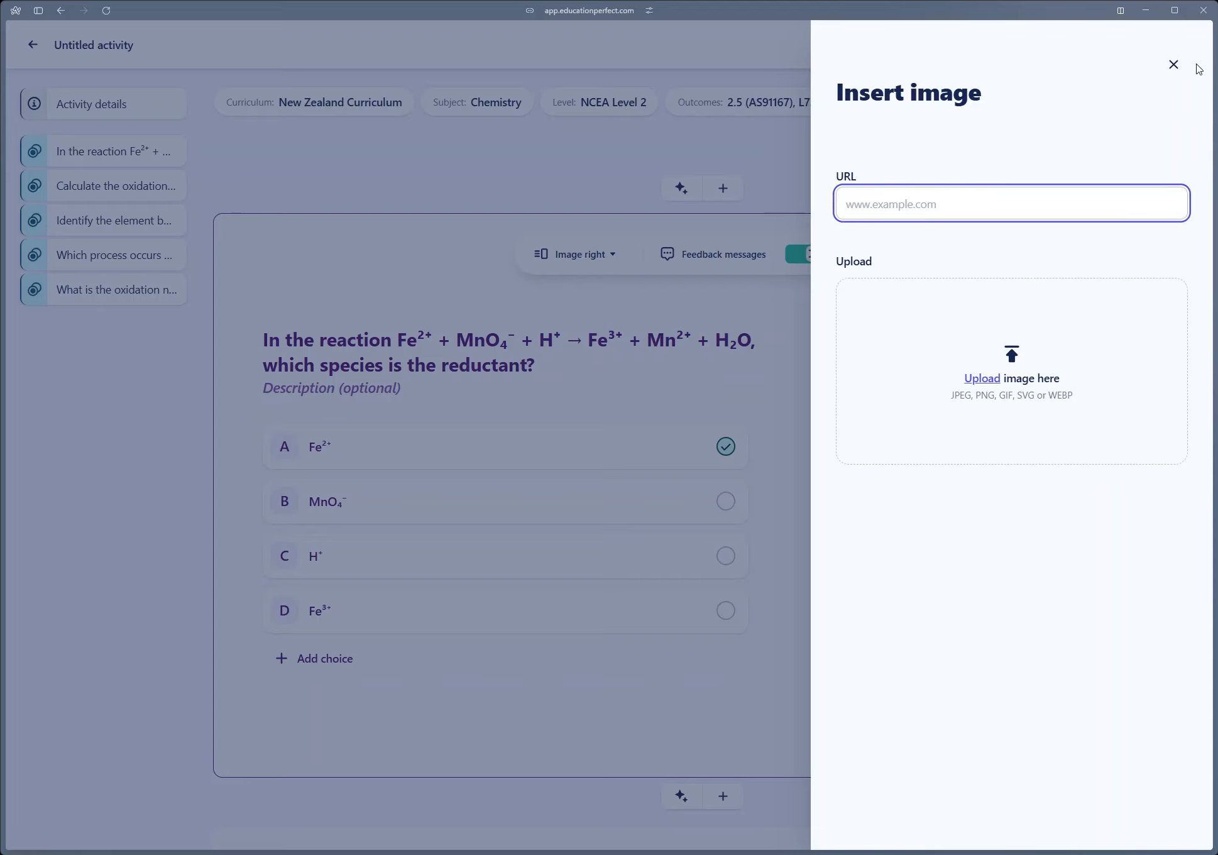
left_click(1173, 65)
Delete the questions about which process occurs during reduction and the oxidation number of oxygen in most compounds
scroll(1008, 577, "down", 2)
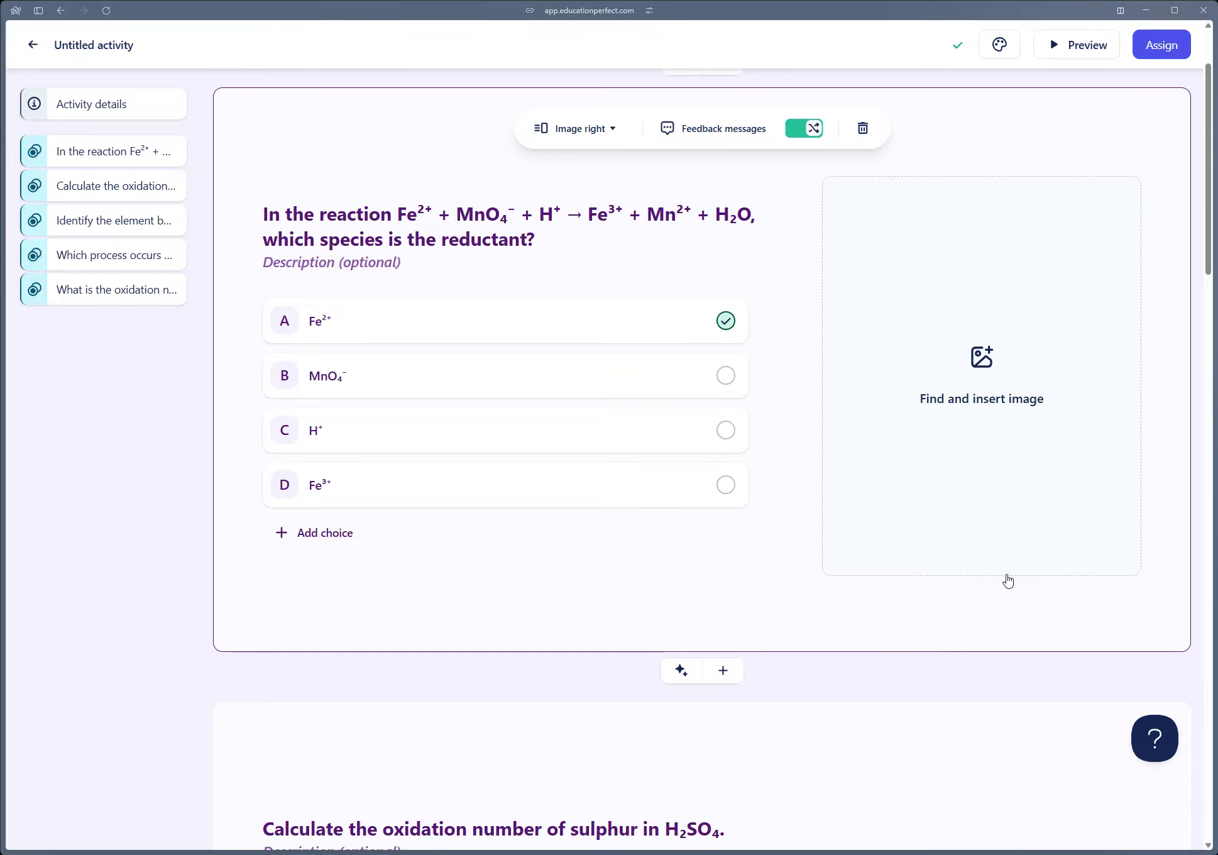
scroll(1008, 579, "down", 6)
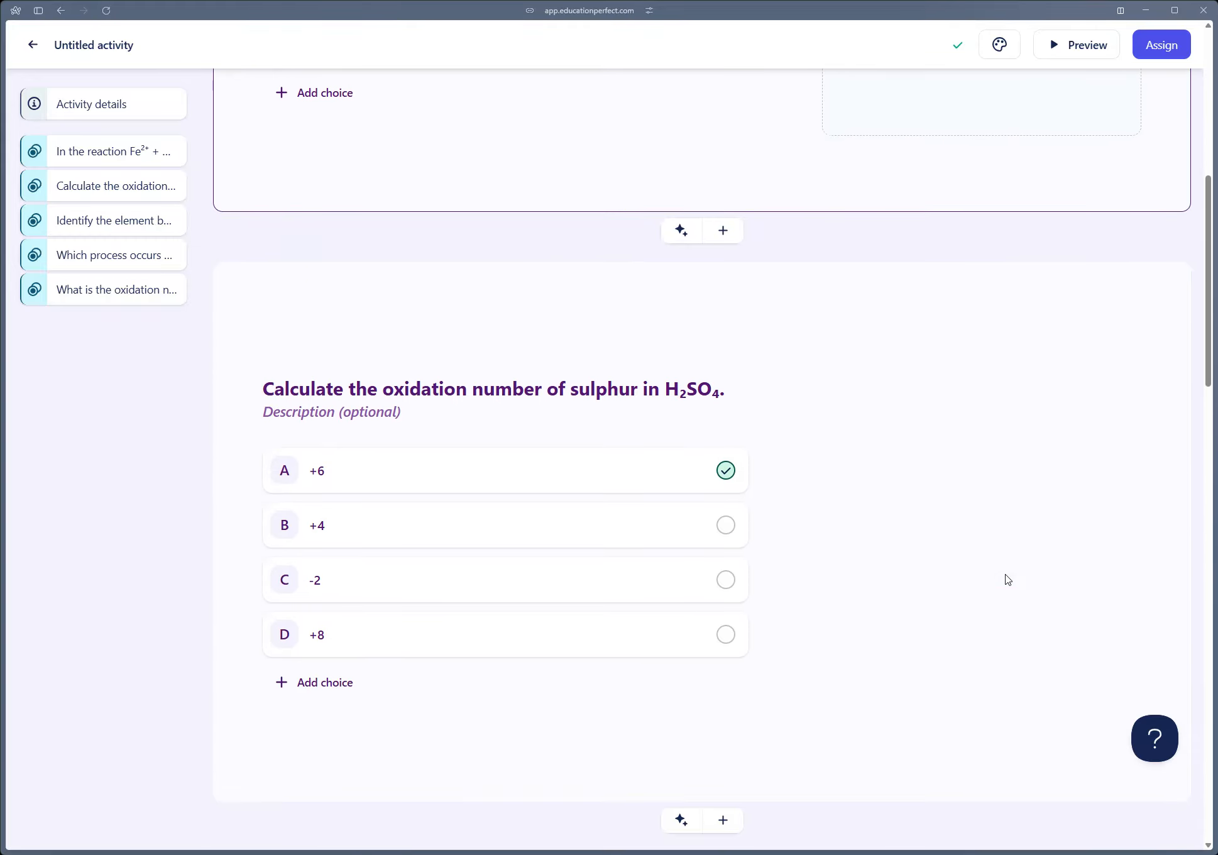
scroll(1008, 580, "down", 2)
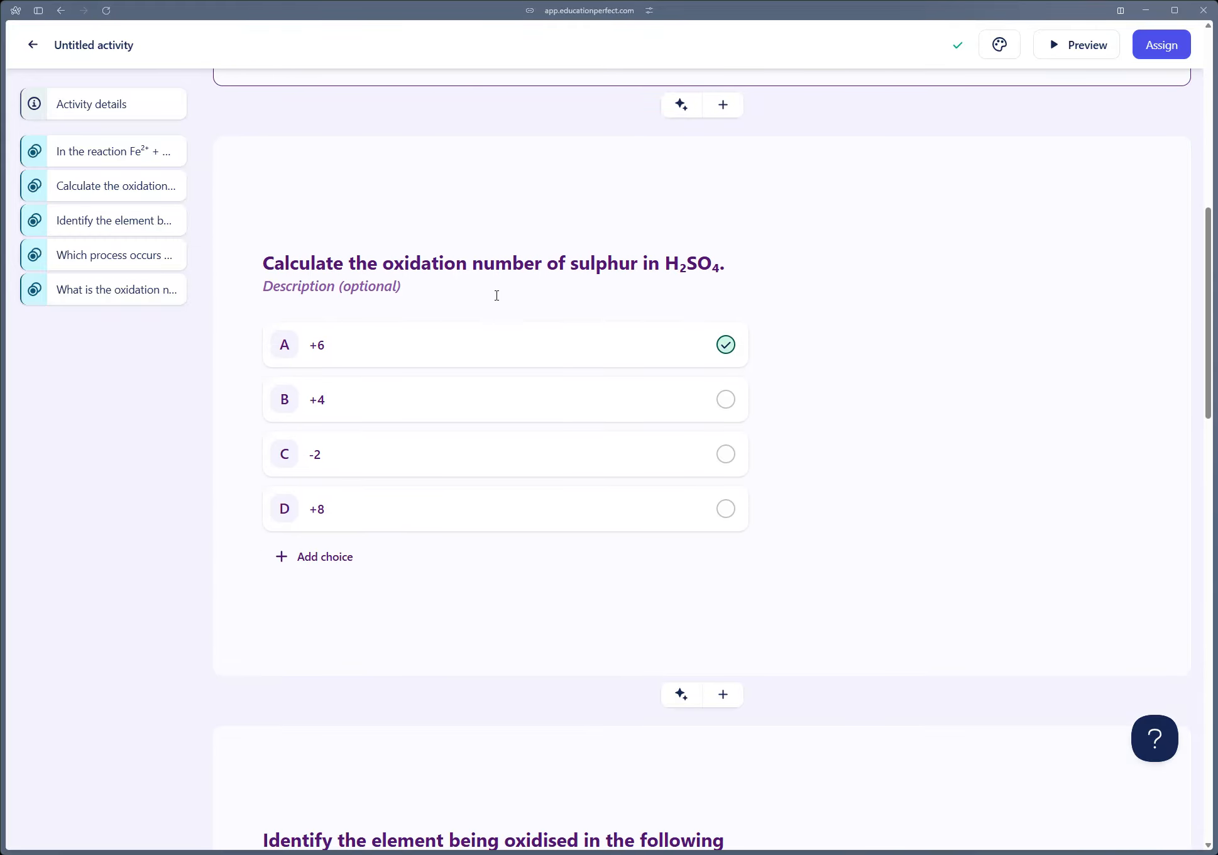
scroll(506, 343, "down", 7)
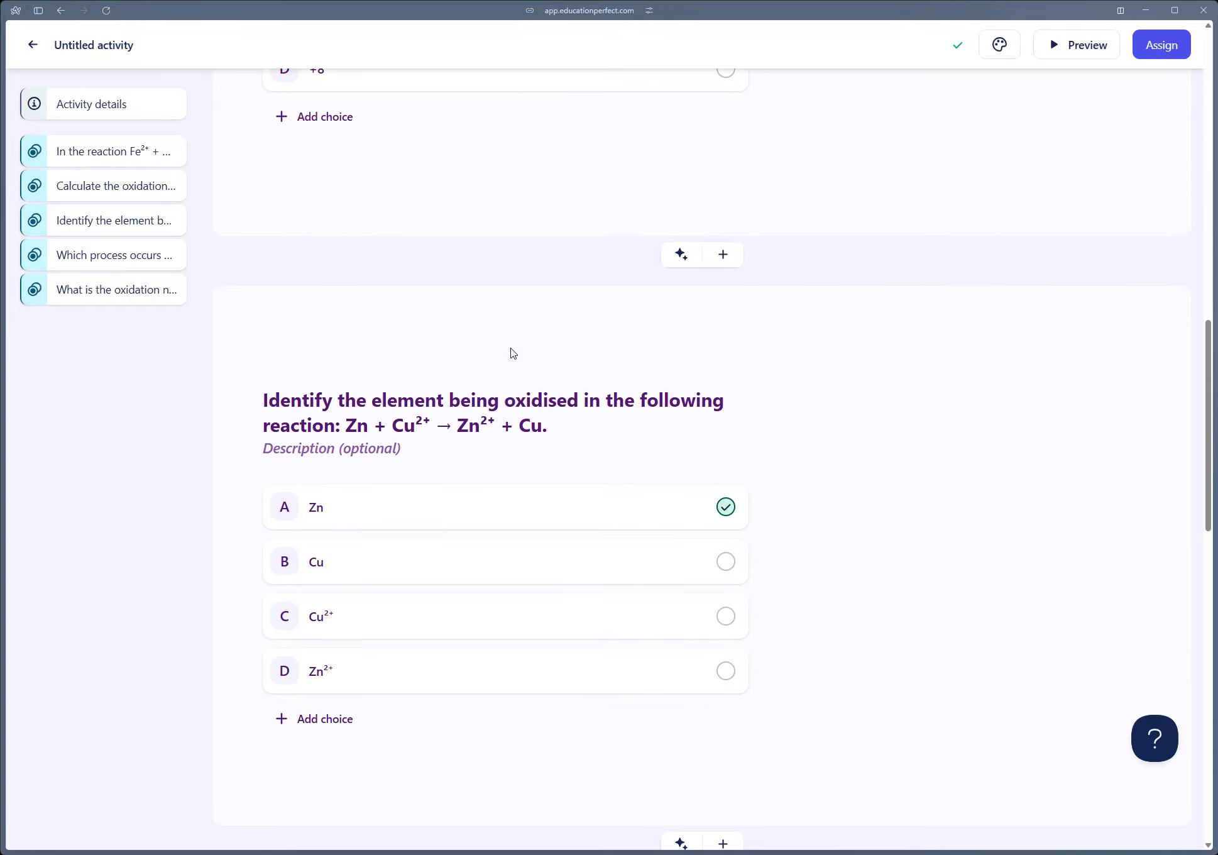
scroll(587, 433, "down", 6)
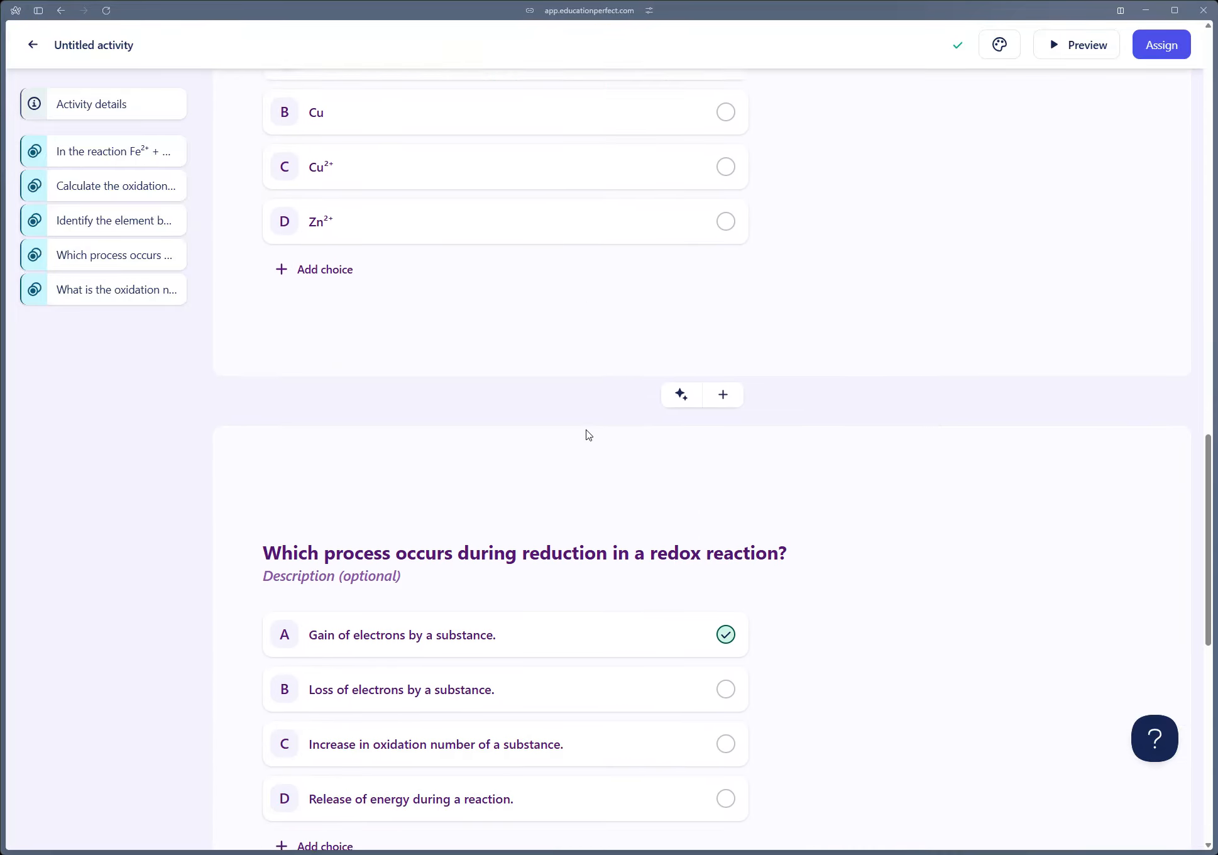
scroll(587, 433, "down", 4)
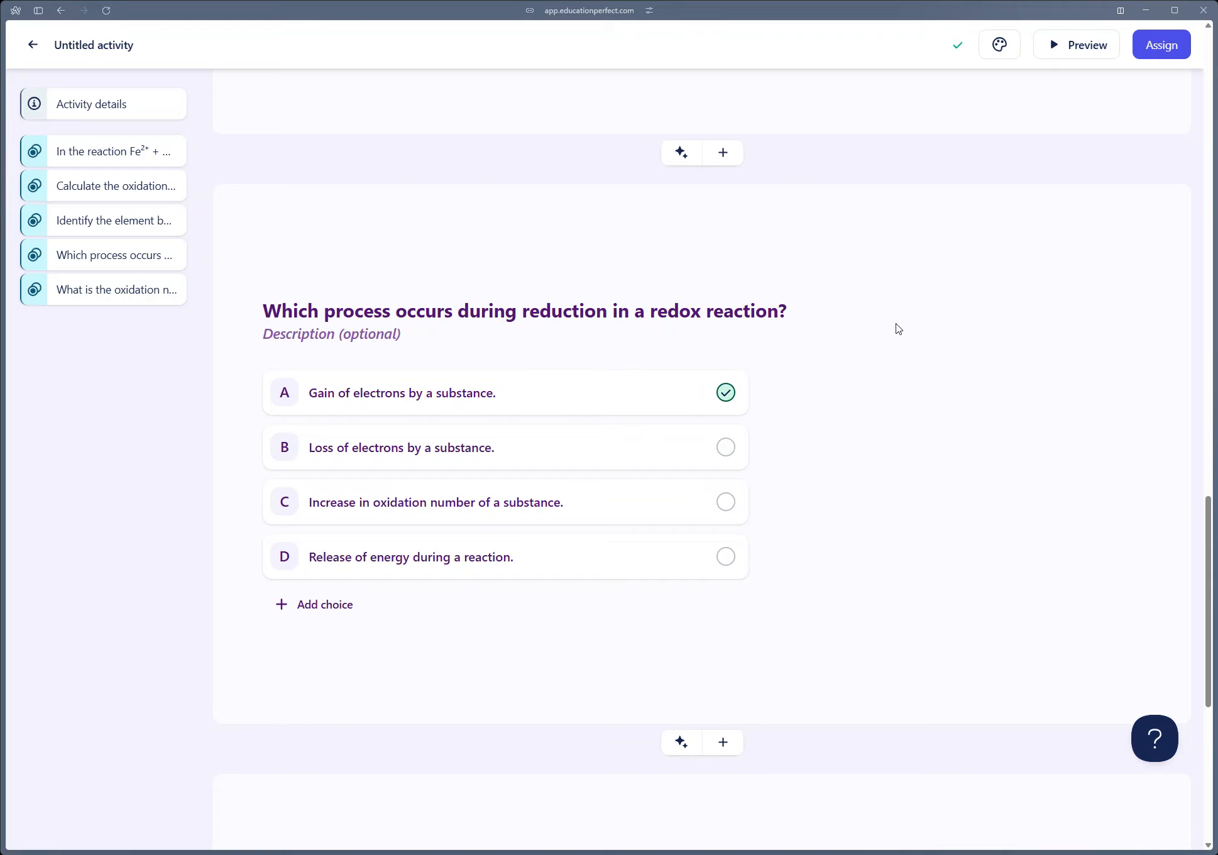
left_click(899, 328)
left_click(859, 143)
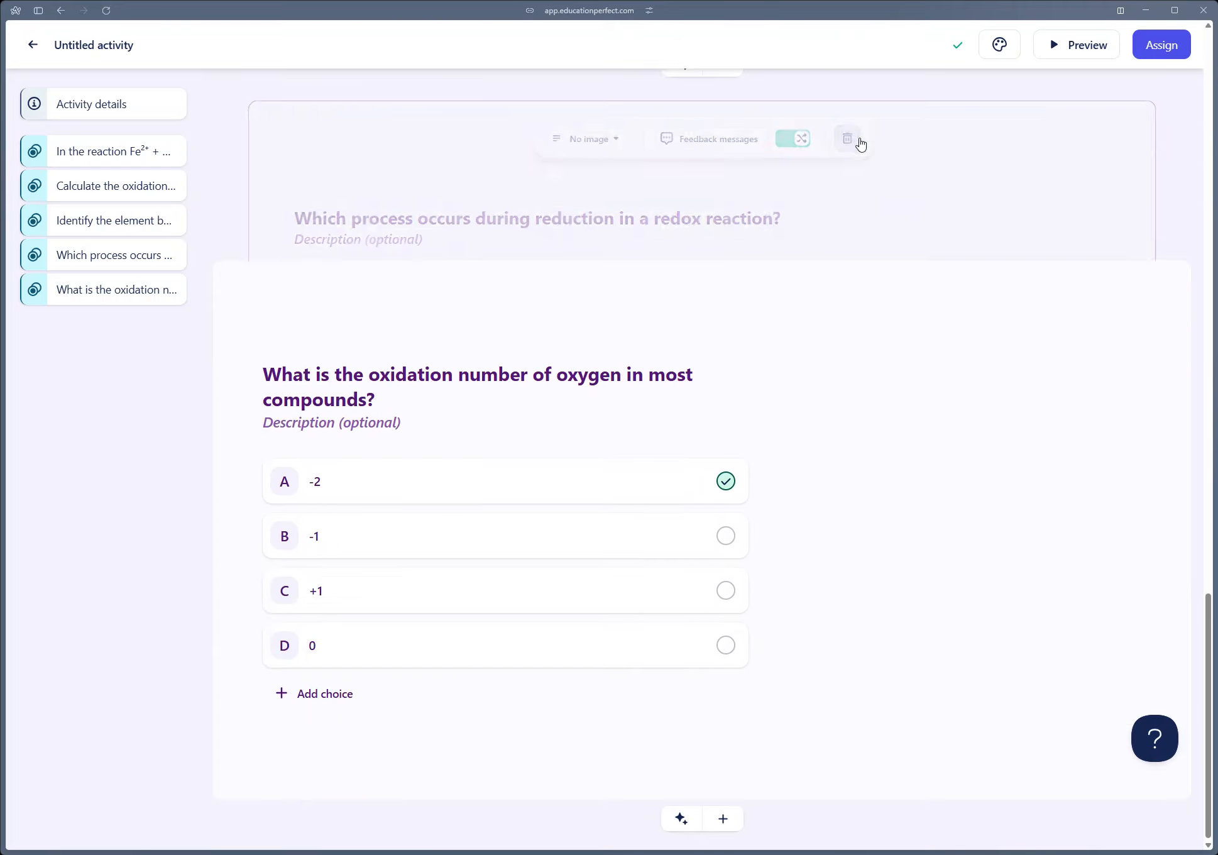
left_click(609, 642)
left_click(428, 348)
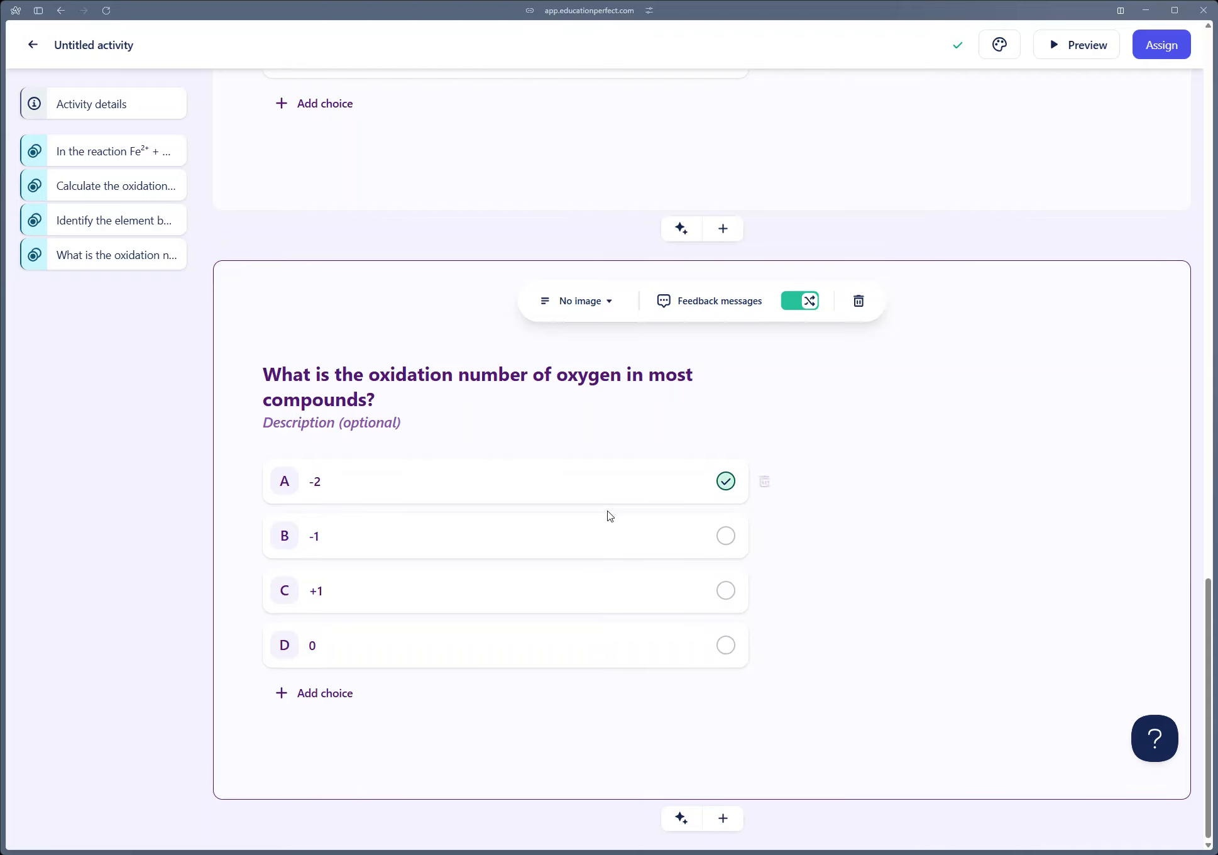
left_click(859, 301)
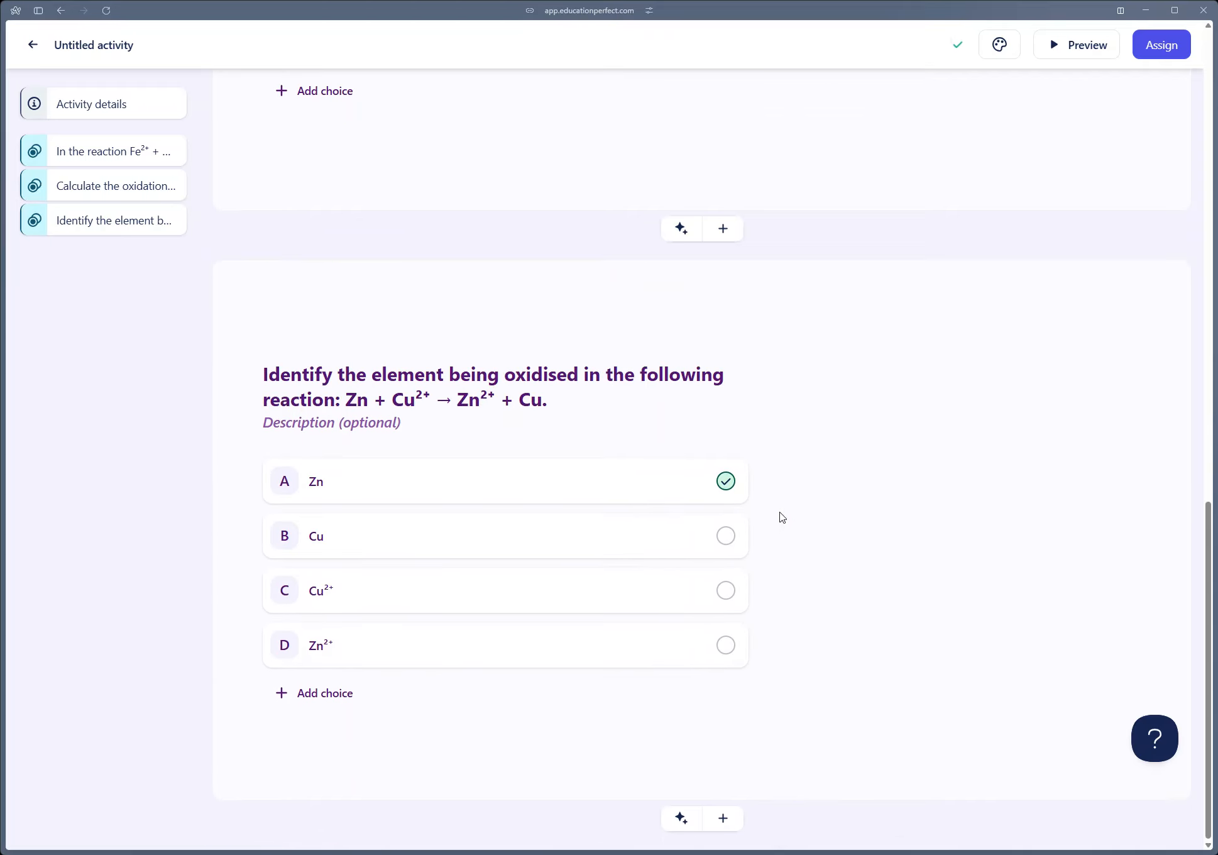
Generate 5 AI multiple choice questions about "Reductant vs oxidant" between the sulphur and zinc–copper questions
scroll(782, 517, "up", 2)
left_click(680, 354)
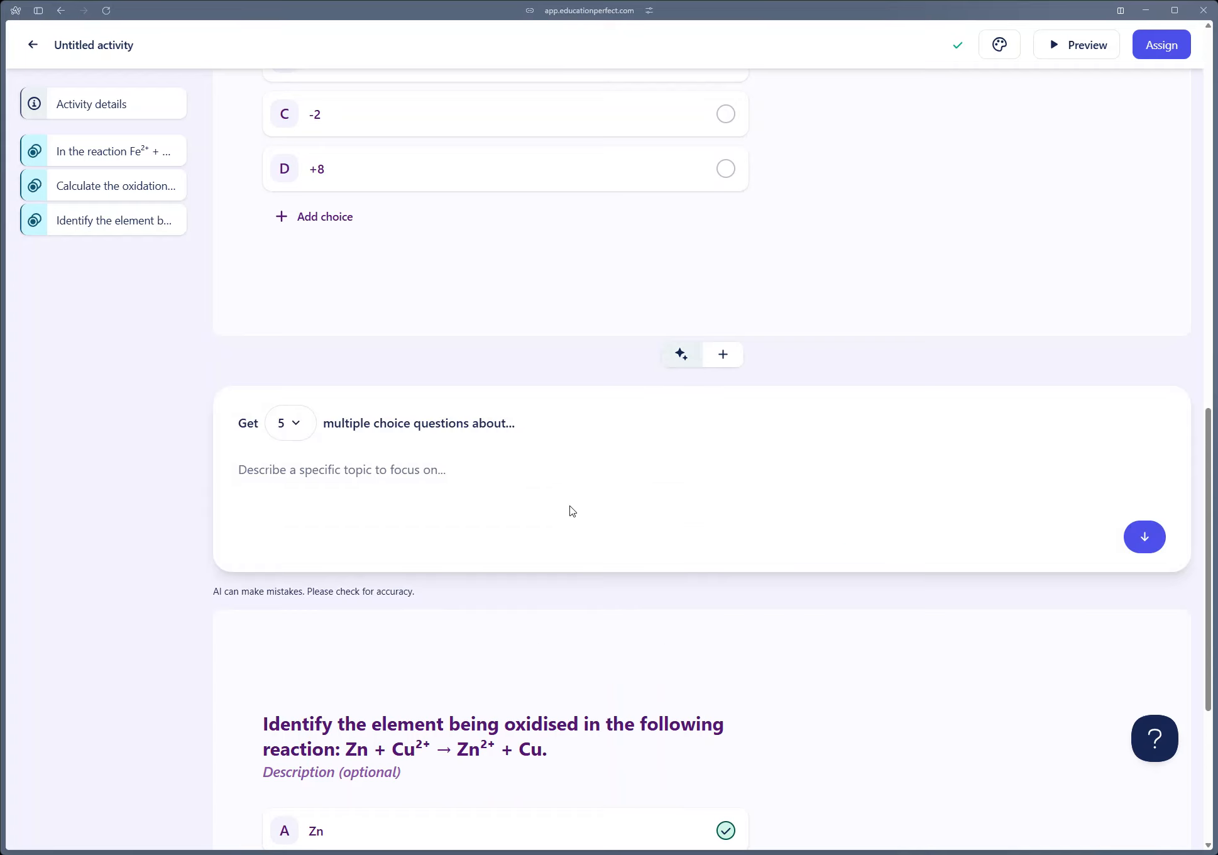
left_click(544, 482)
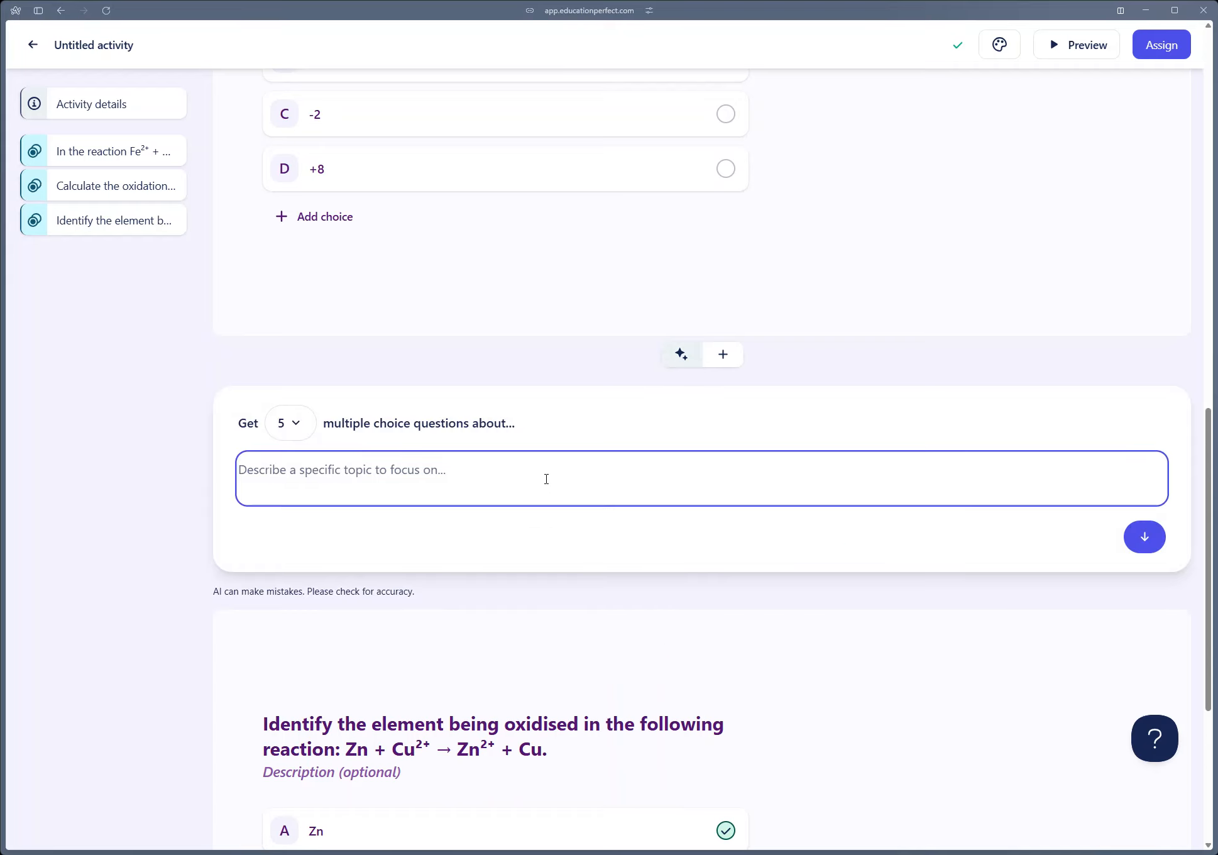
type("Reduct")
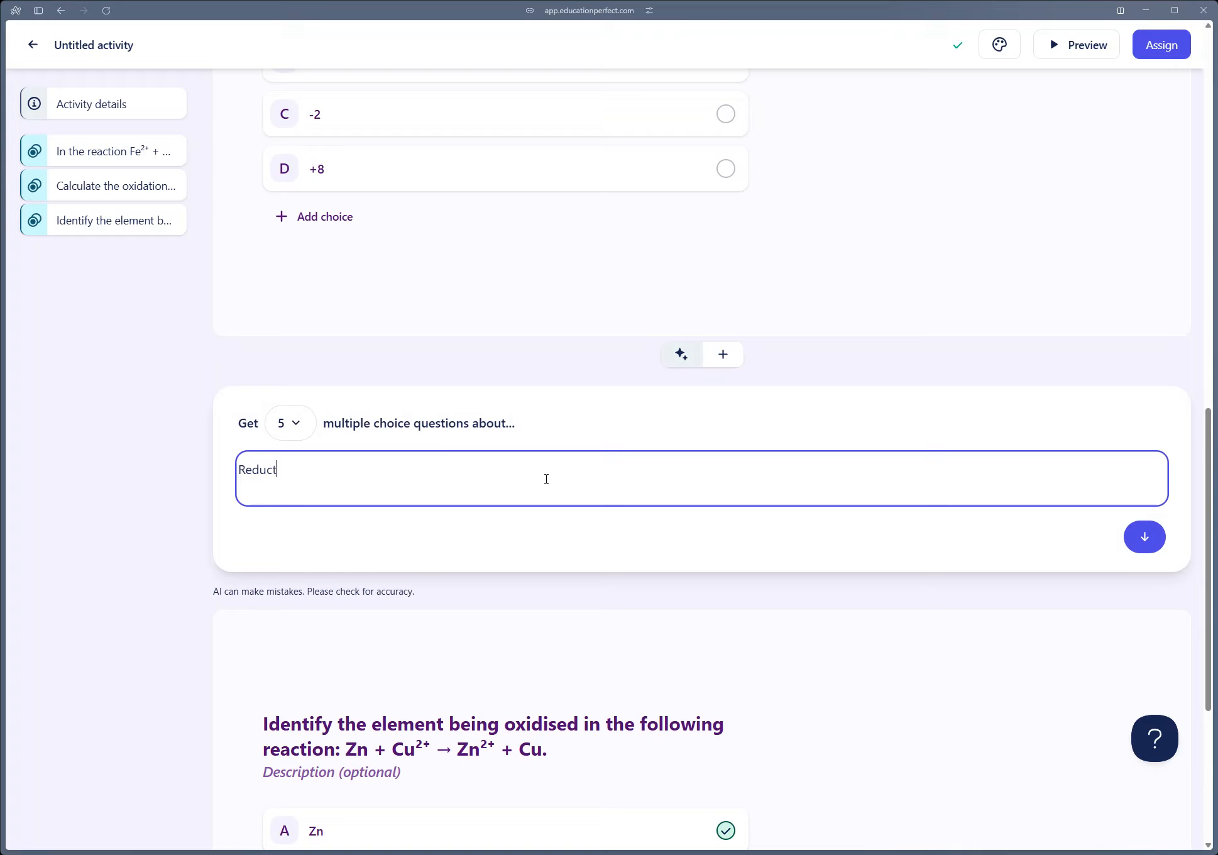
type("ant vs oxidant")
left_click(1144, 536)
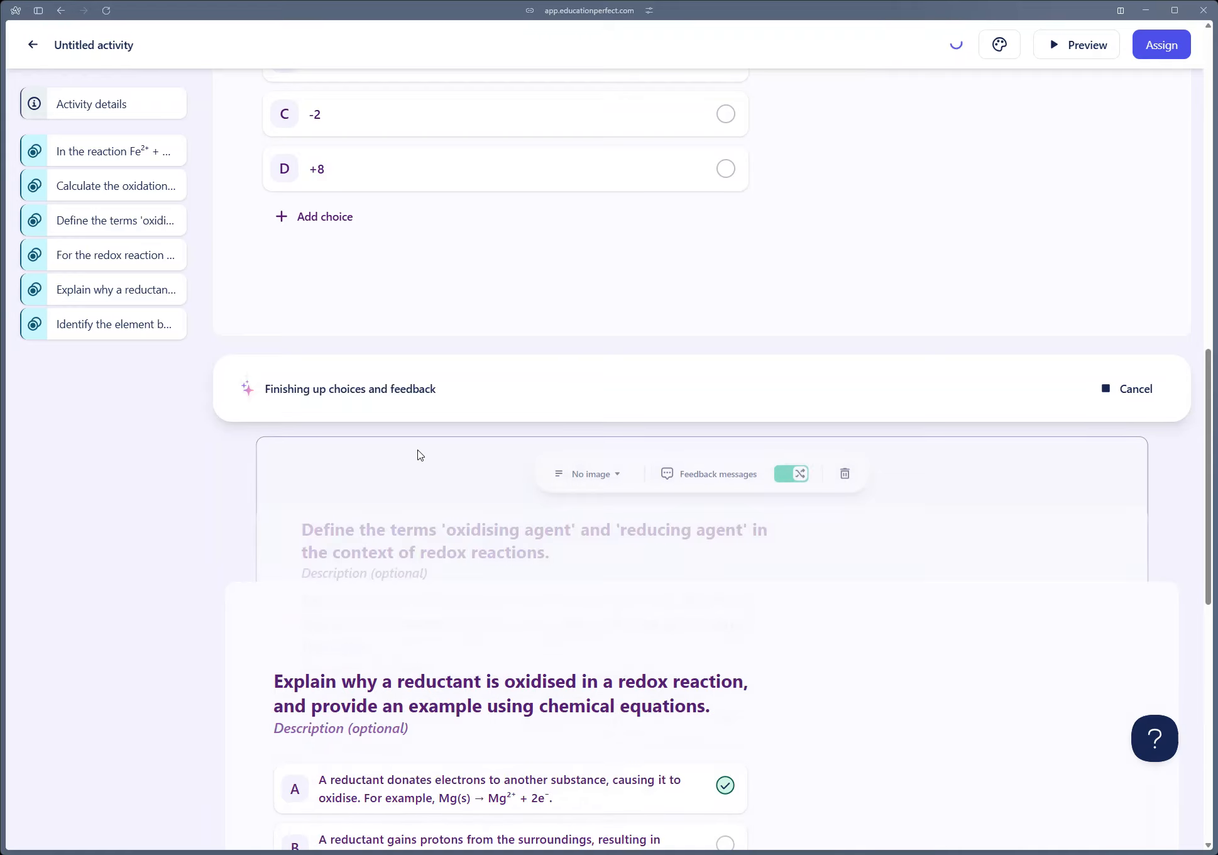
scroll(846, 599, "down", 3)
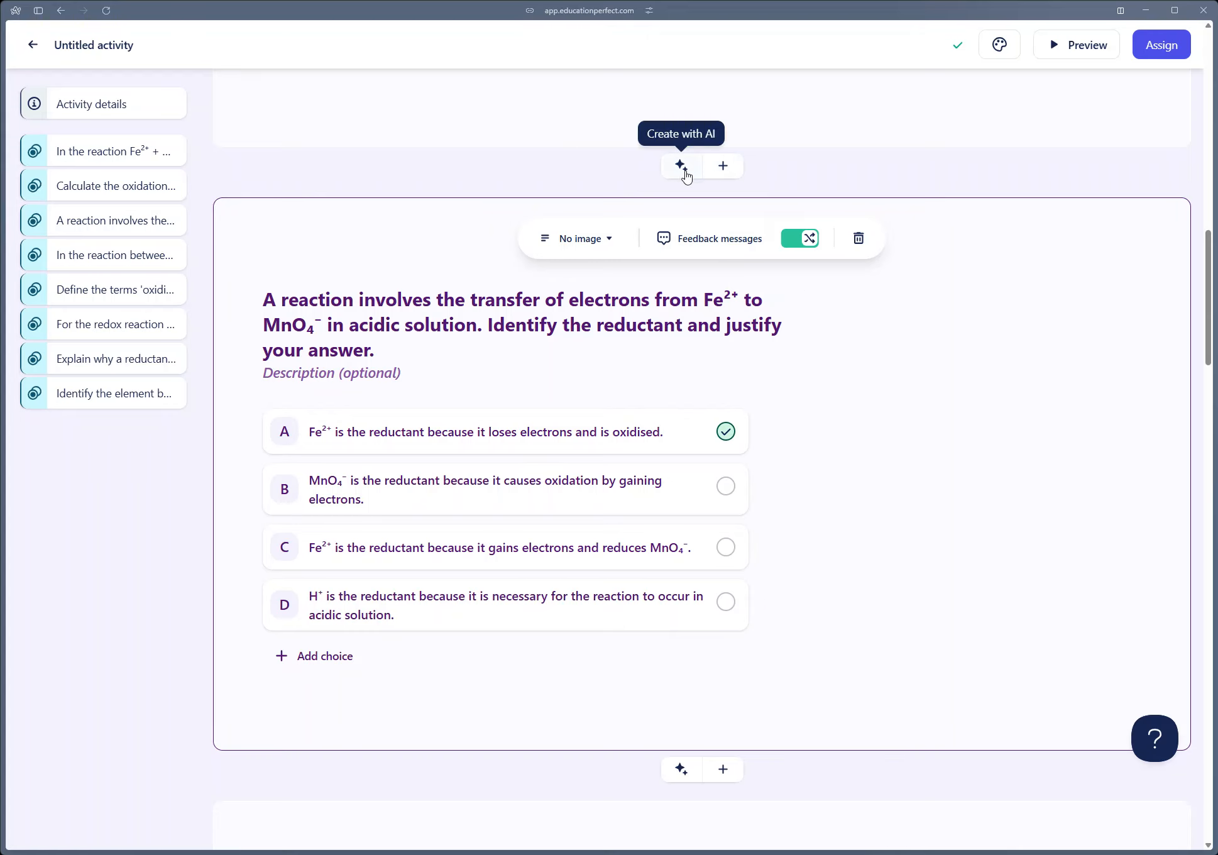
Add a true or false question after the sulphur question reading "Iron reacting to form Iron (II) ions is reduction", with False as the correct answer
left_click(723, 167)
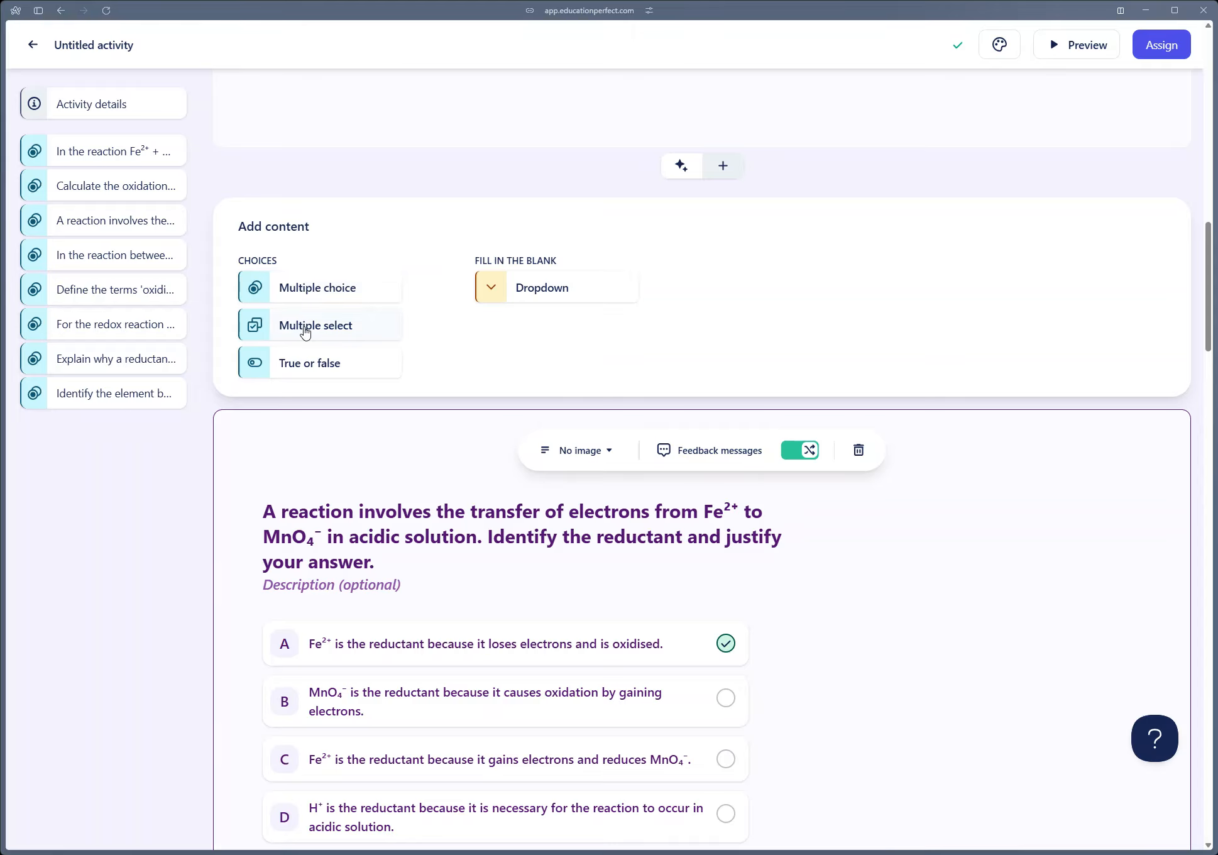
left_click(314, 376)
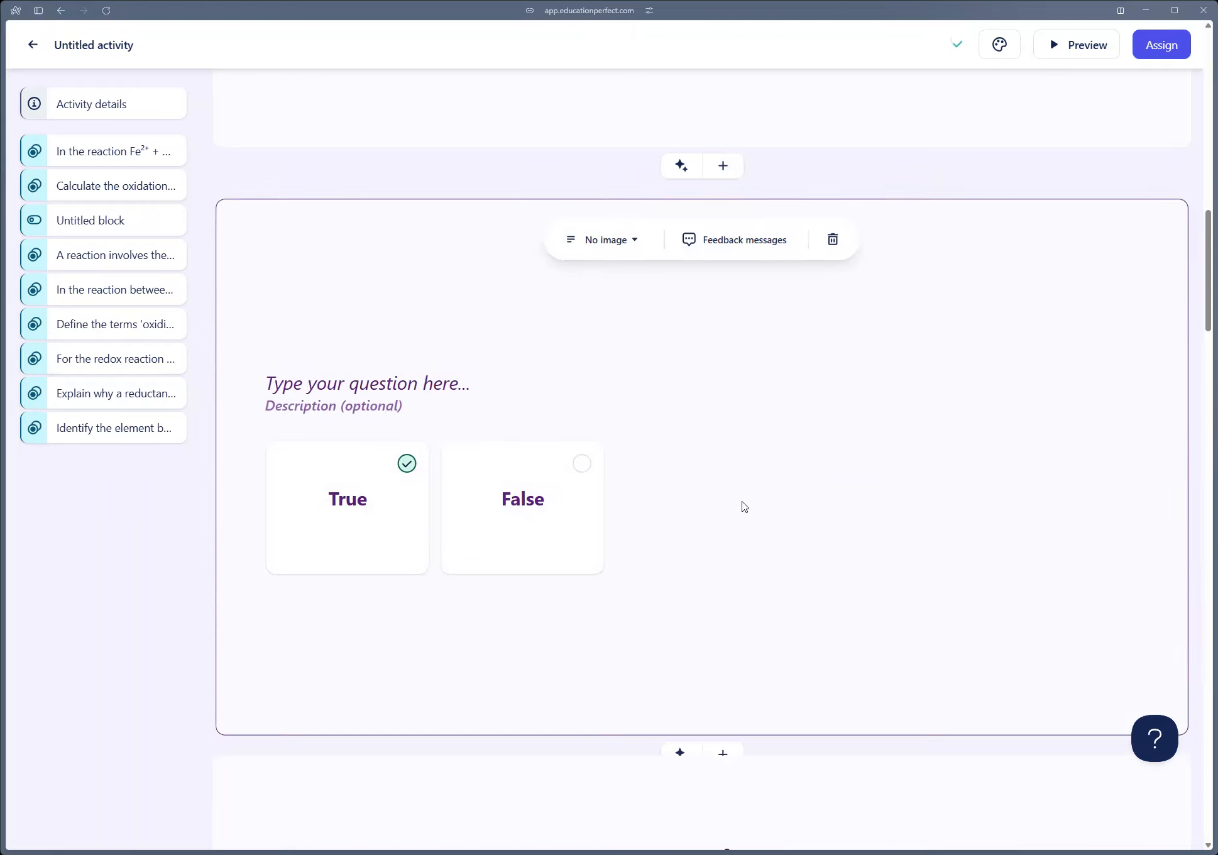
left_click(453, 277)
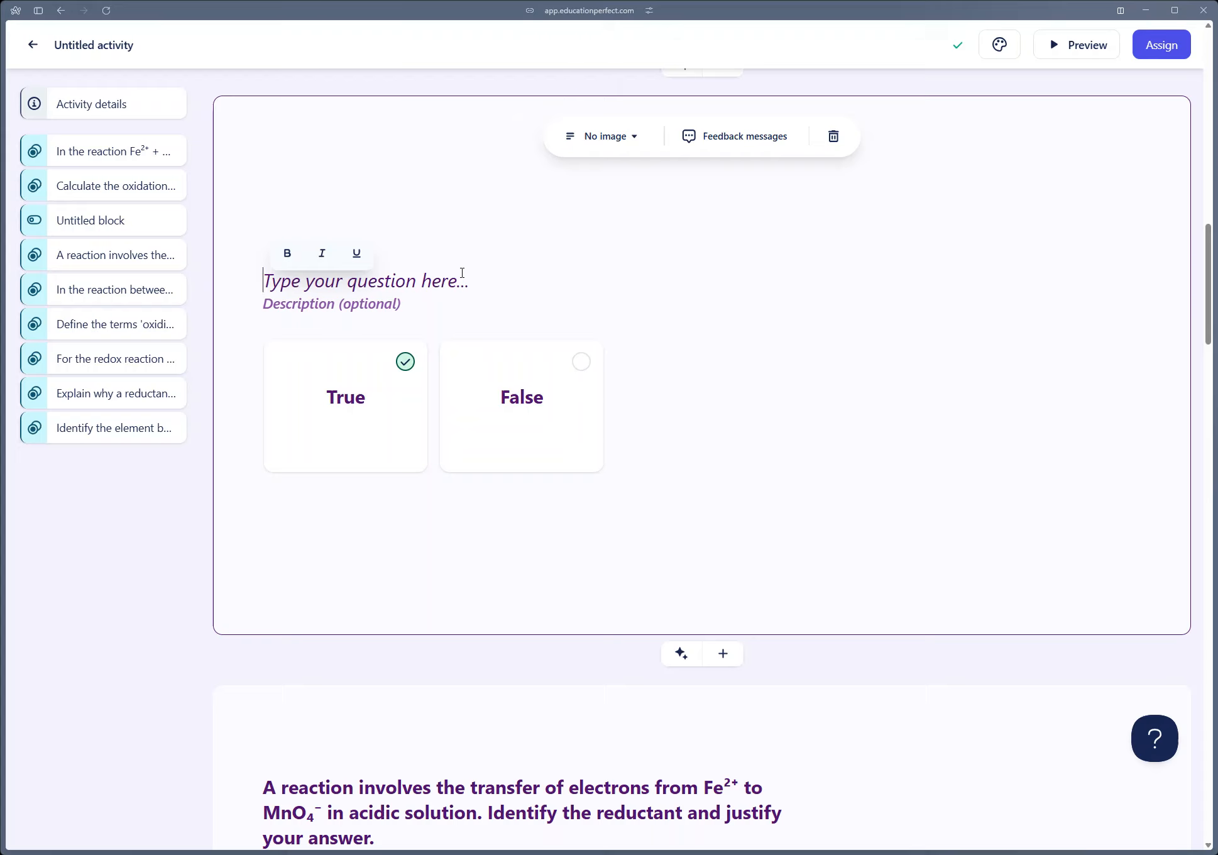
type("Iron ")
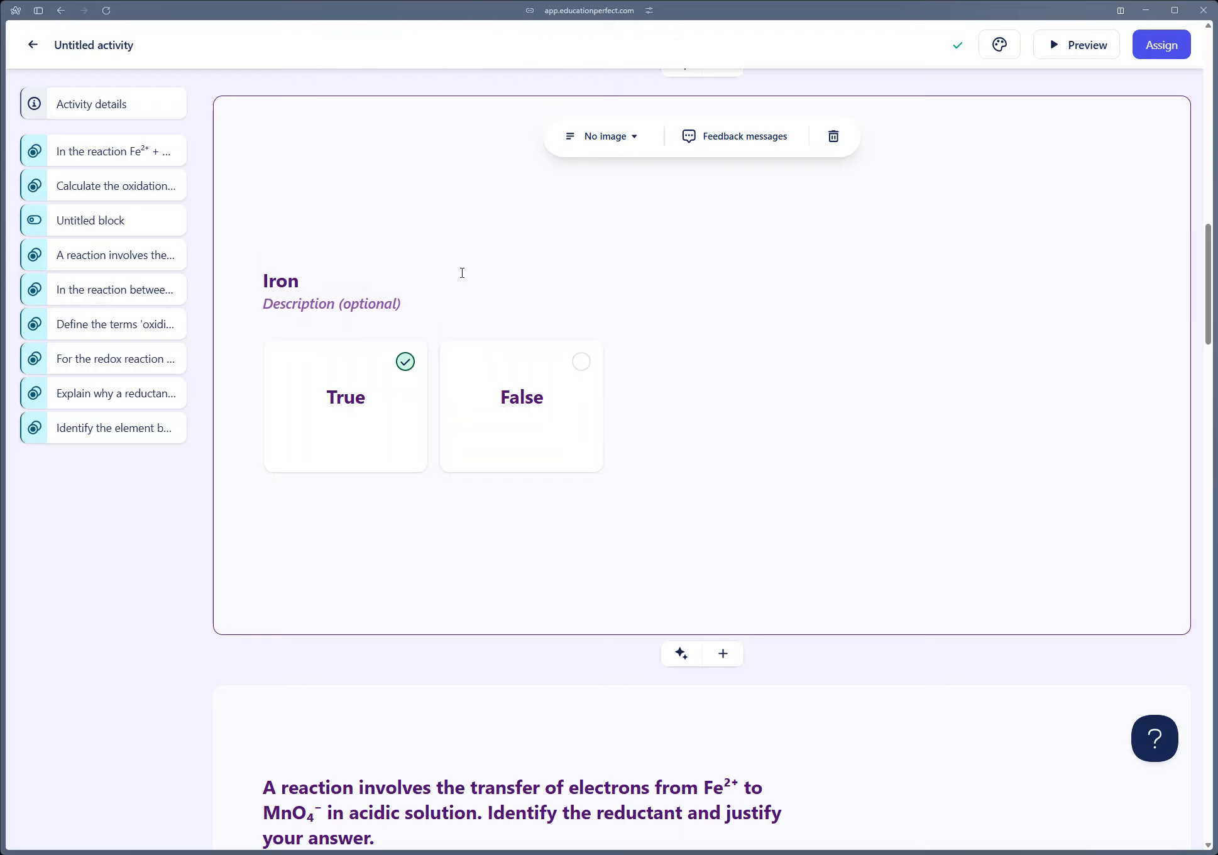
type("going")
key("BackSpace")
key("BackSpace")
key("BackSpace")
key("BackSpace")
key("BackSpace")
type("reacting to form")
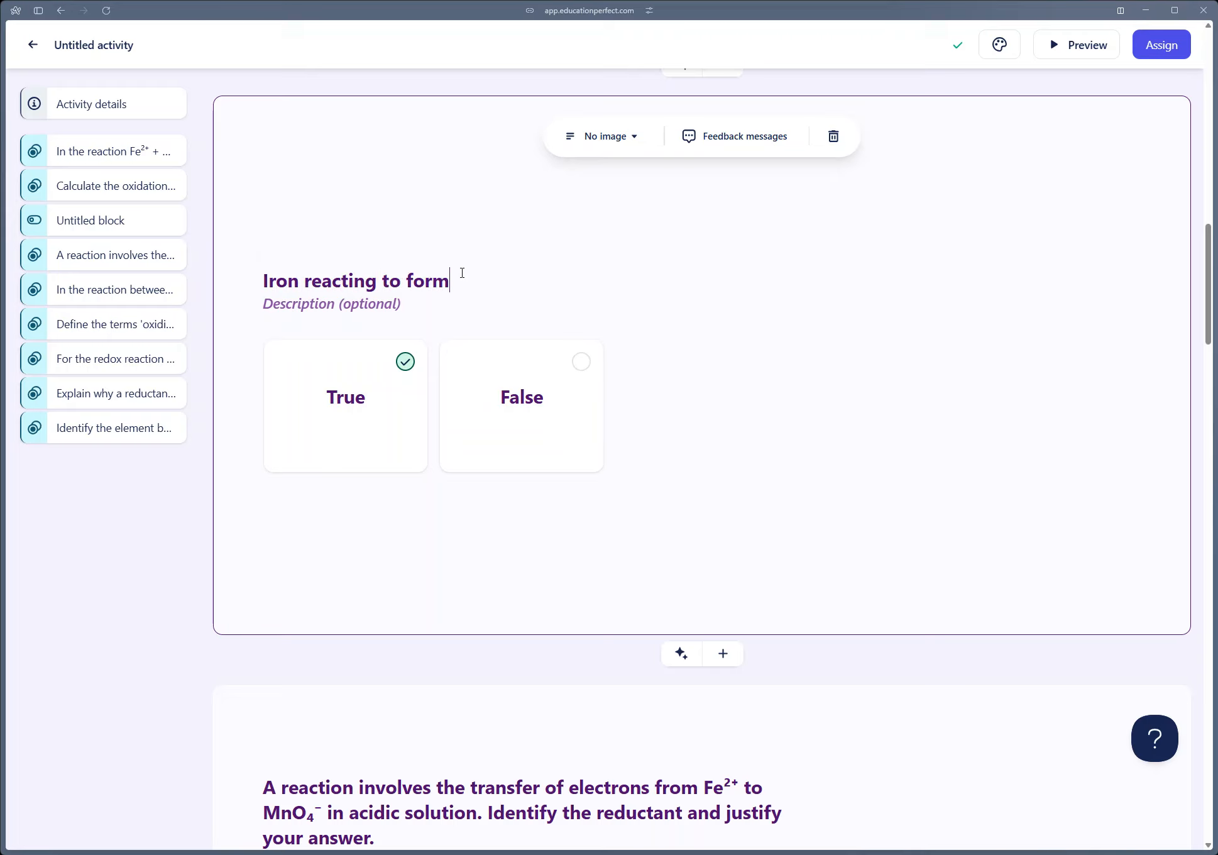
type(" Iron (II) ions is reduftion")
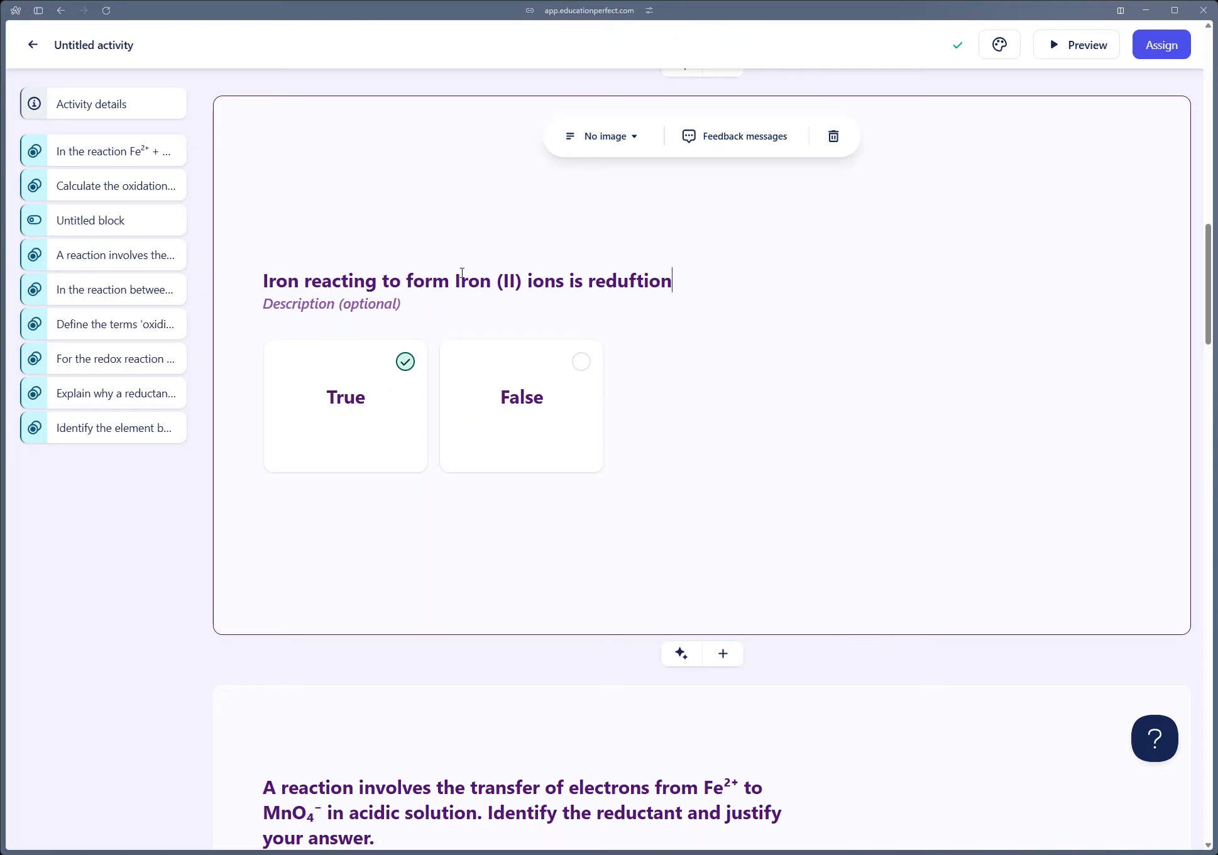
key("BackSpace")
key("BackSpace")
key("BackSpace")
type("ction")
left_click(581, 362)
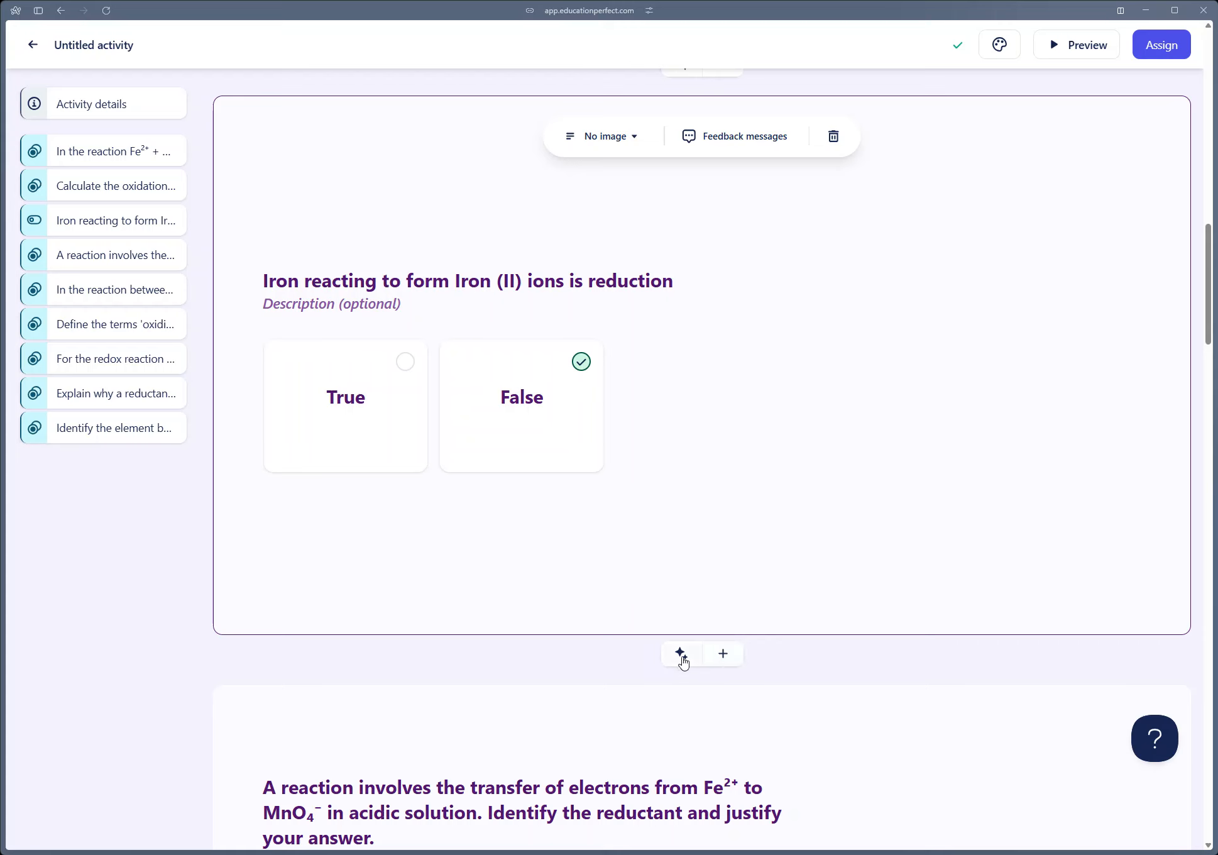
Add a fill-in-the-blank dropdown question below the true or false question, titled "Identify the examples of oxidation"
left_click(726, 656)
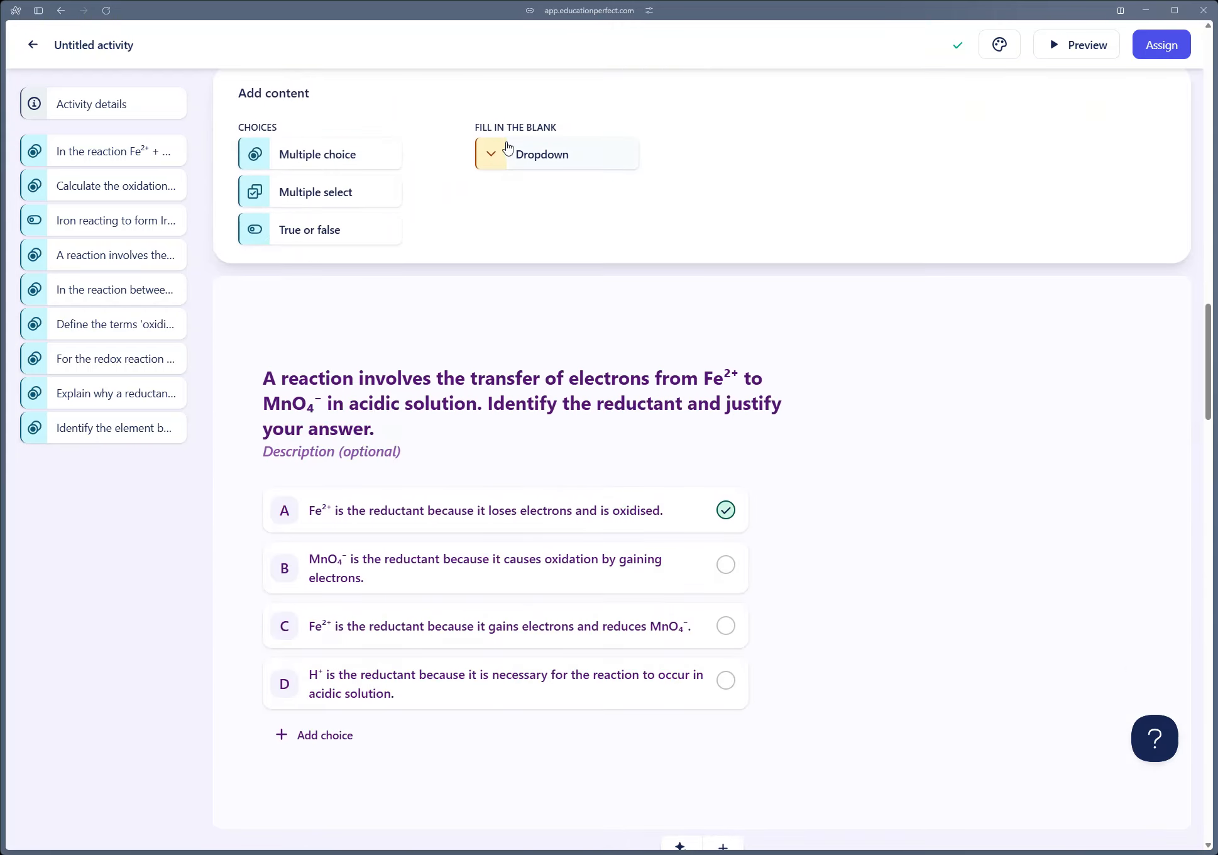
left_click(521, 154)
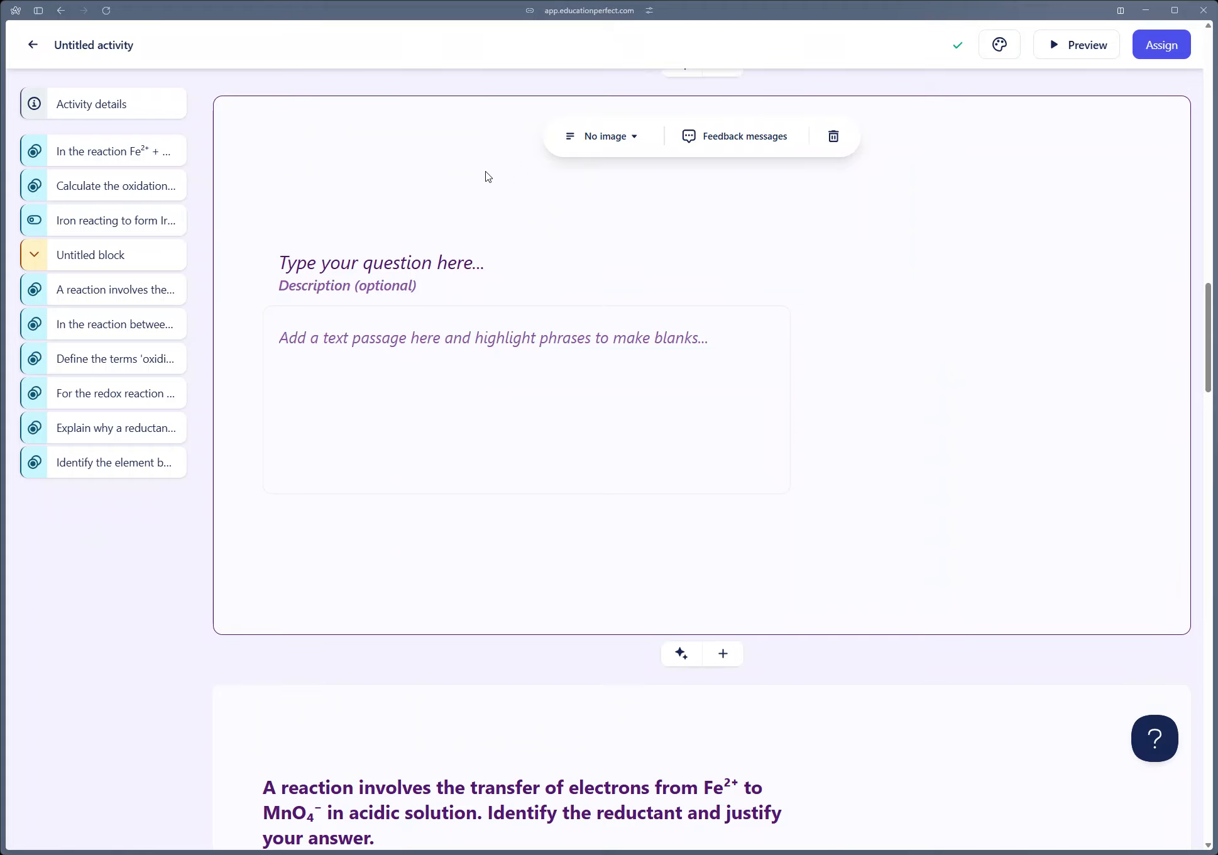
left_click(444, 348)
left_click(432, 264)
type("I")
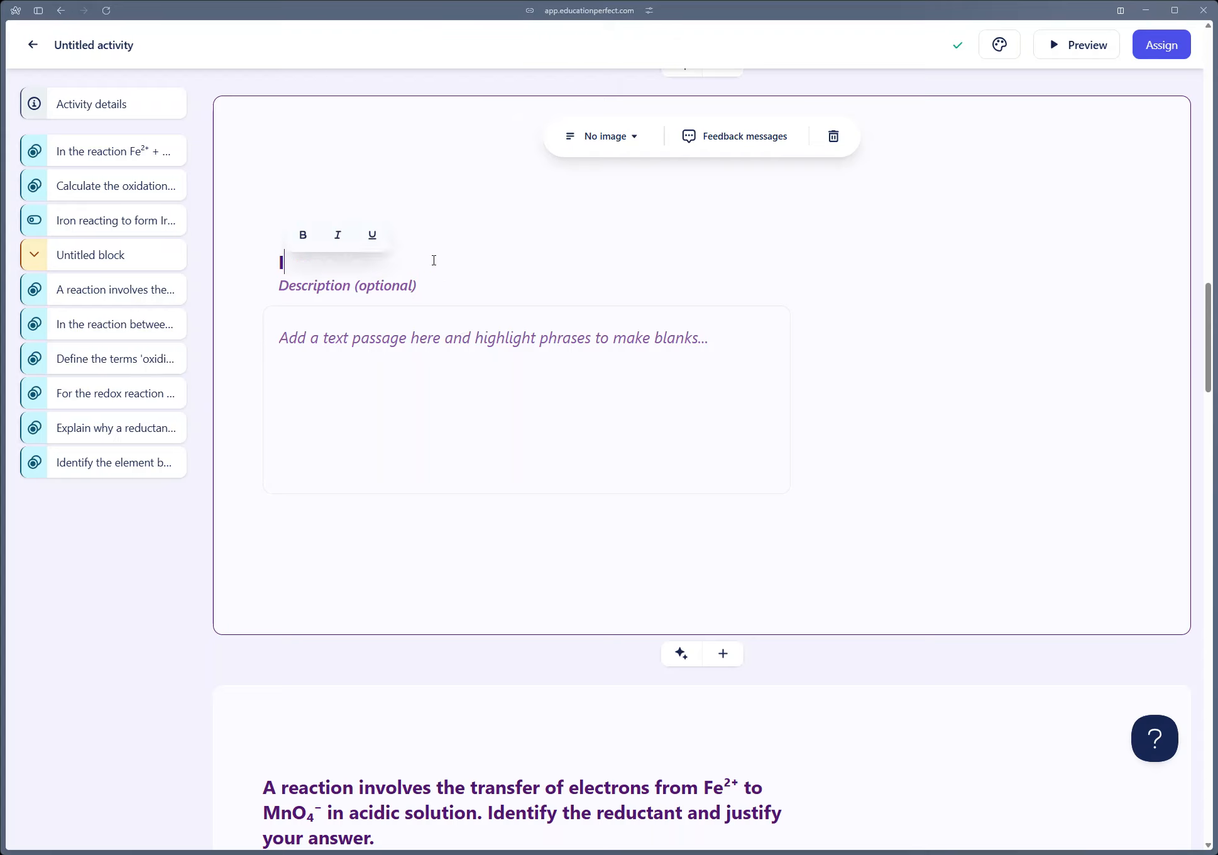
type("dentify the ")
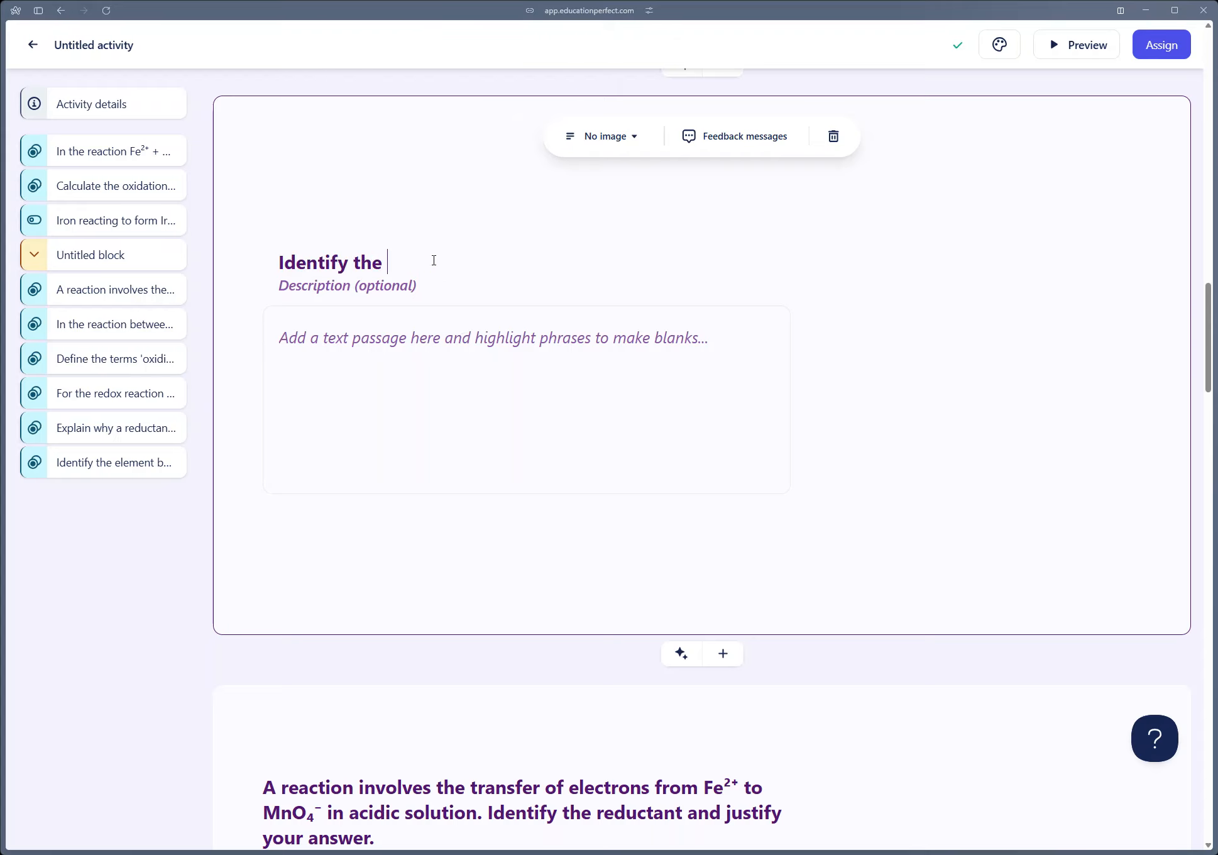
type("examples o")
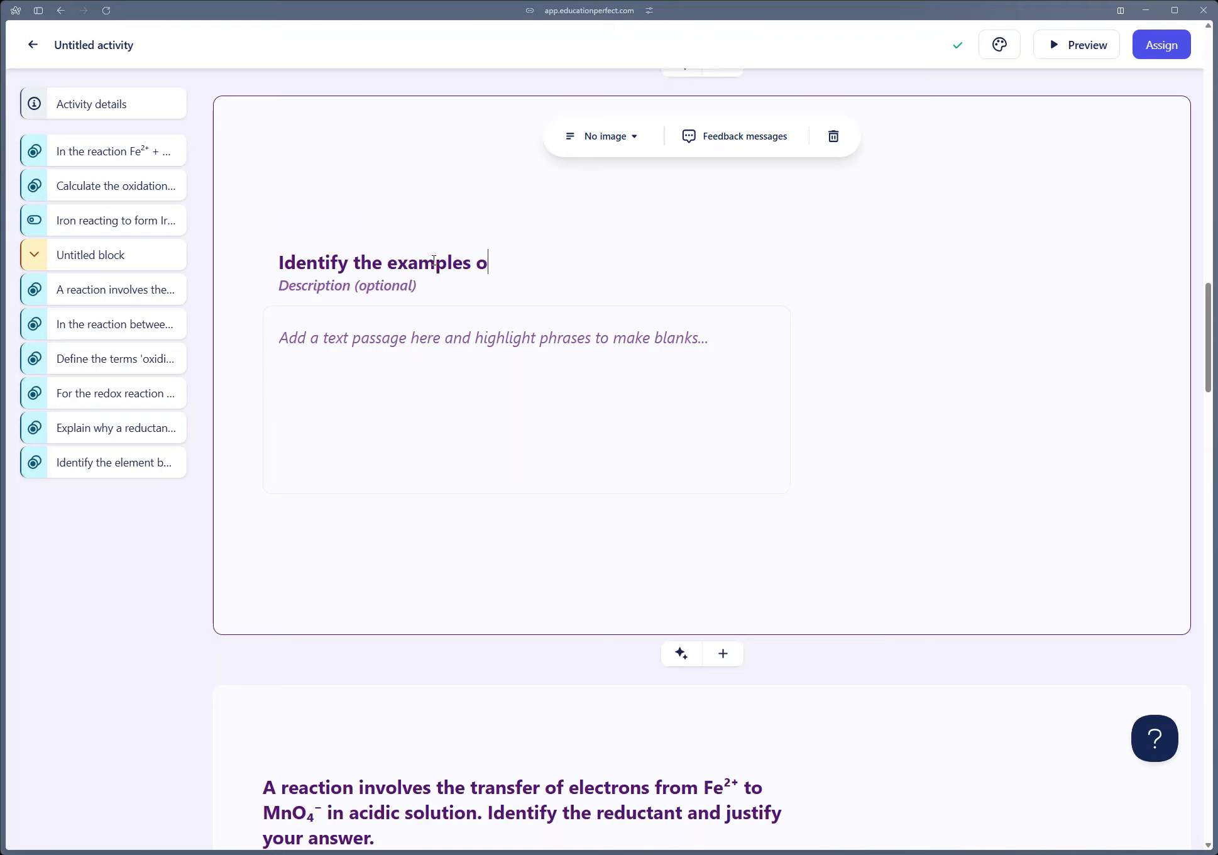
type("f oxidation")
Enter the passage "This is the reading" in the dropdown question and turn the word "reading" into a blank
left_click(446, 346)
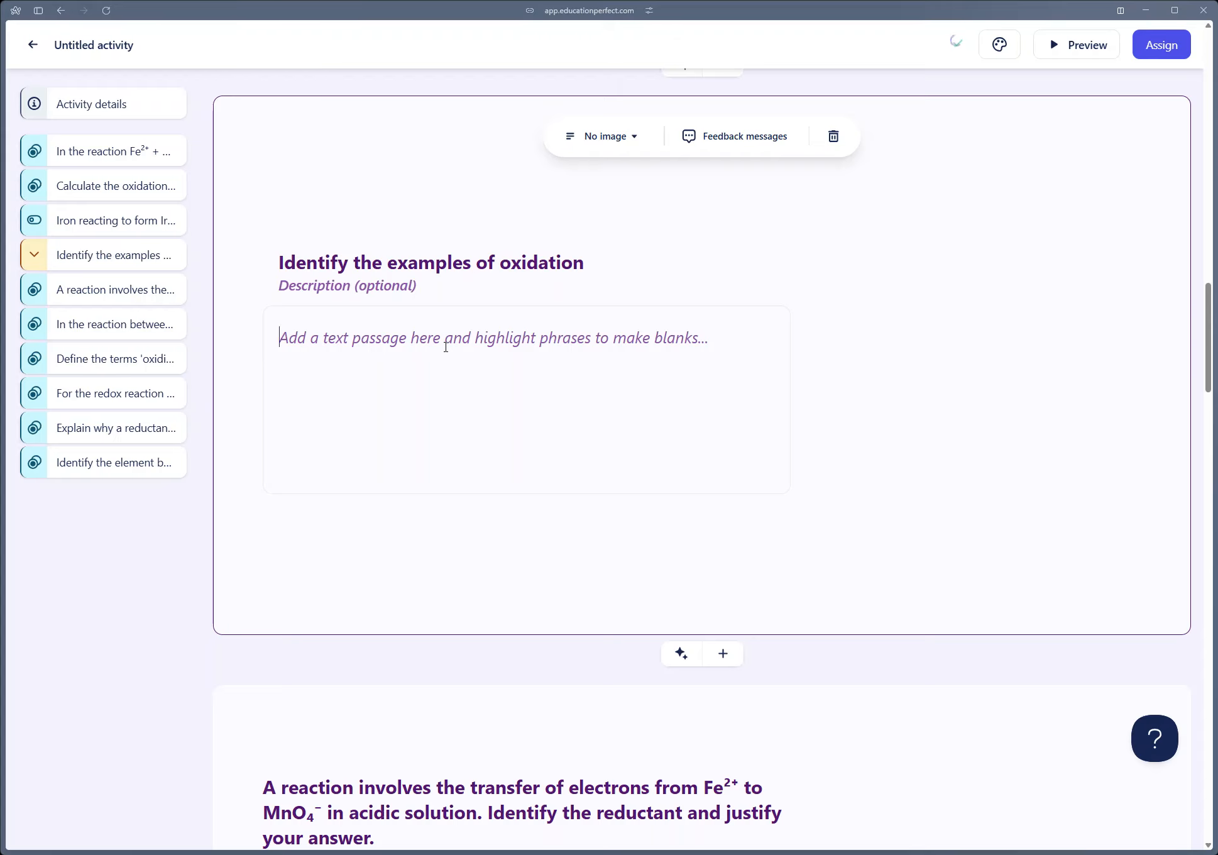
type("T")
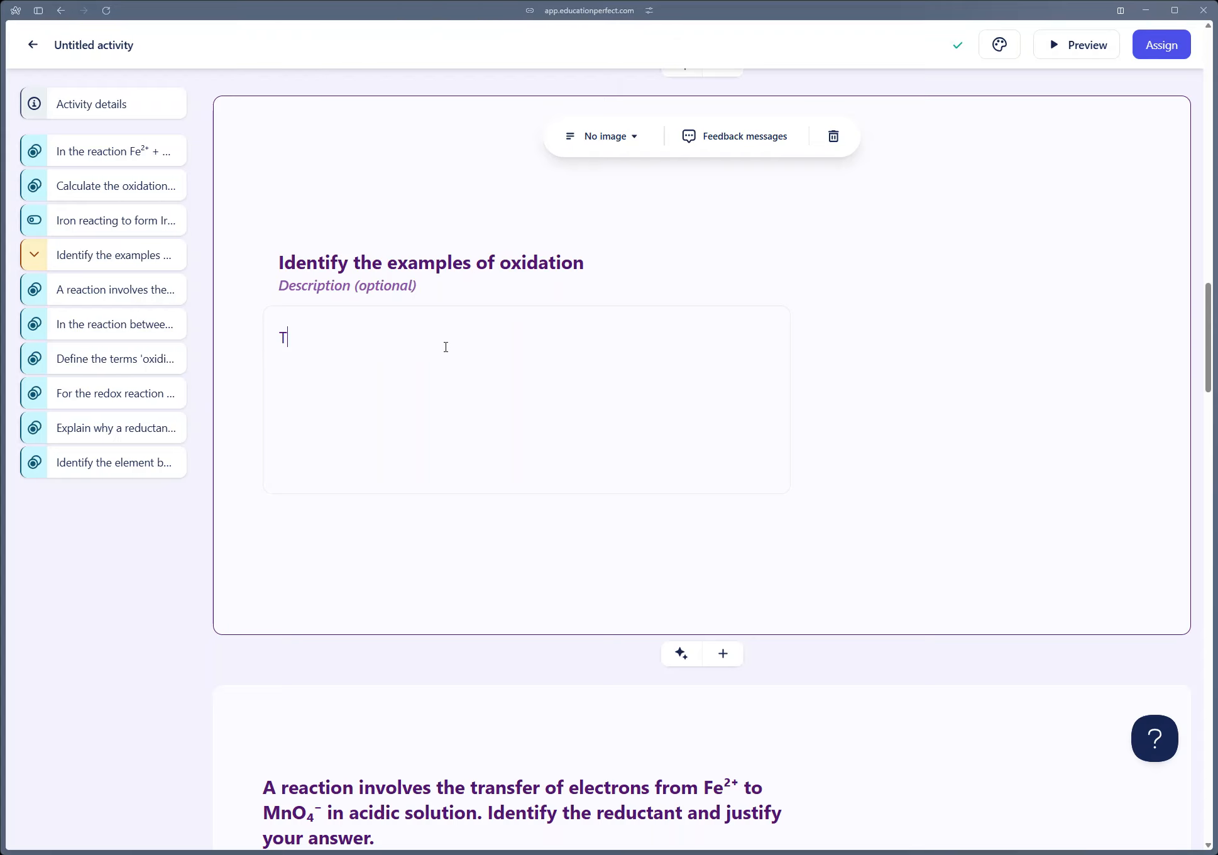
type("his is the reading")
double_click(365, 337)
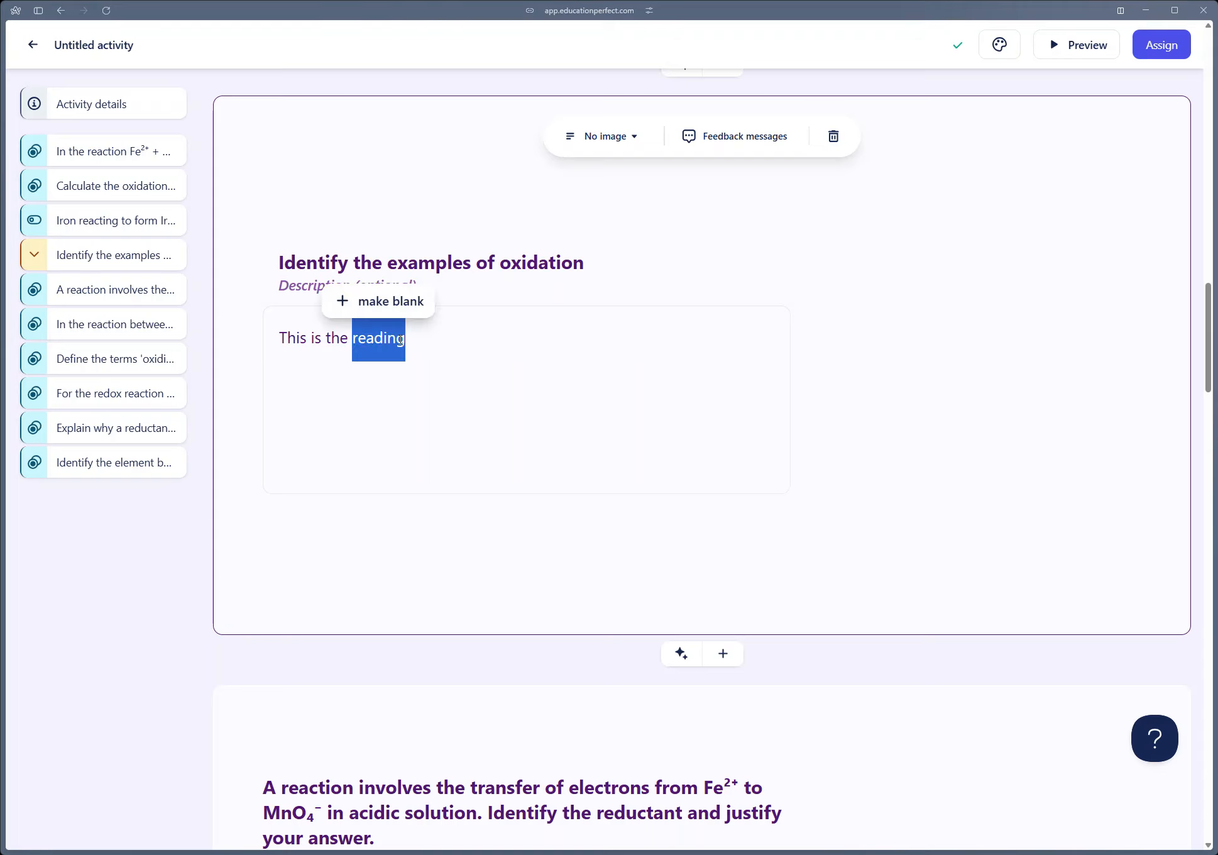
left_click(374, 306)
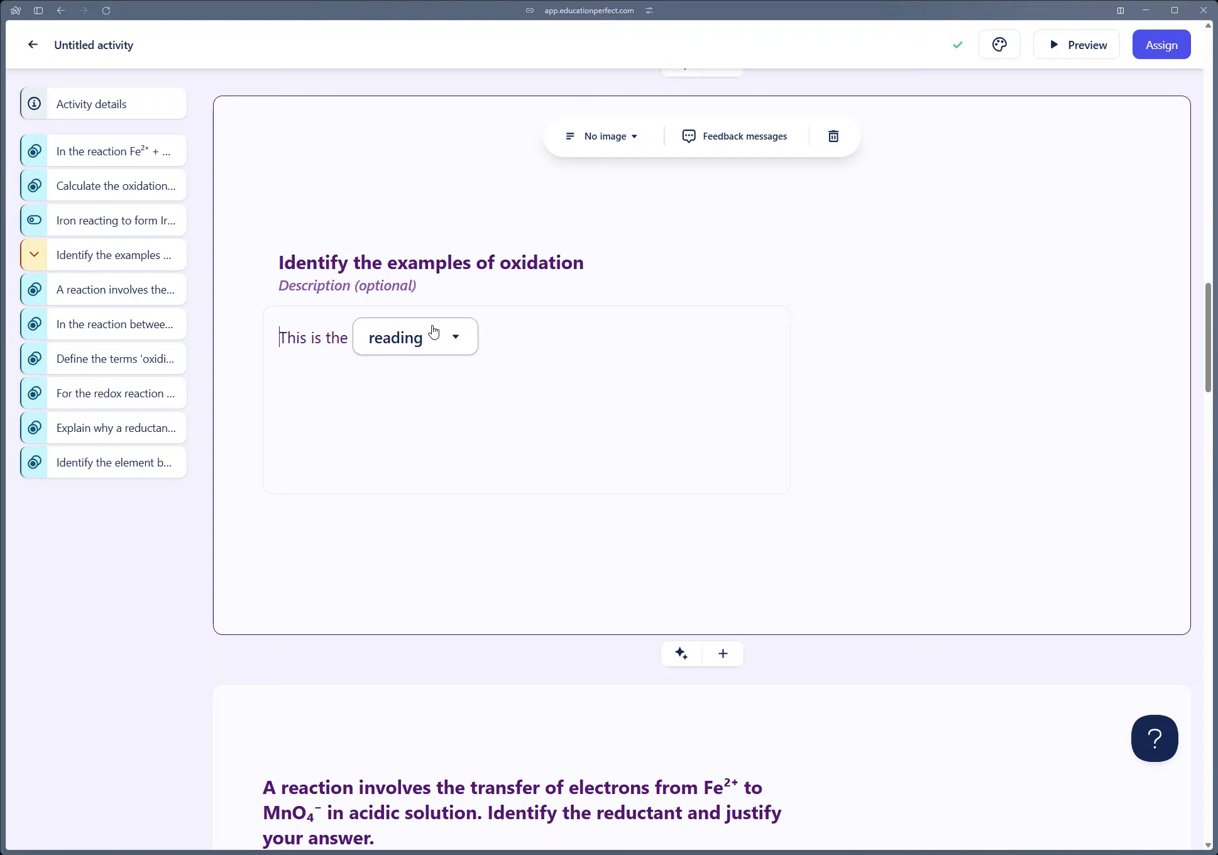
Add "answer", "Yes" and "no" as further options for the "reading" blank and return to the first question
left_click(450, 338)
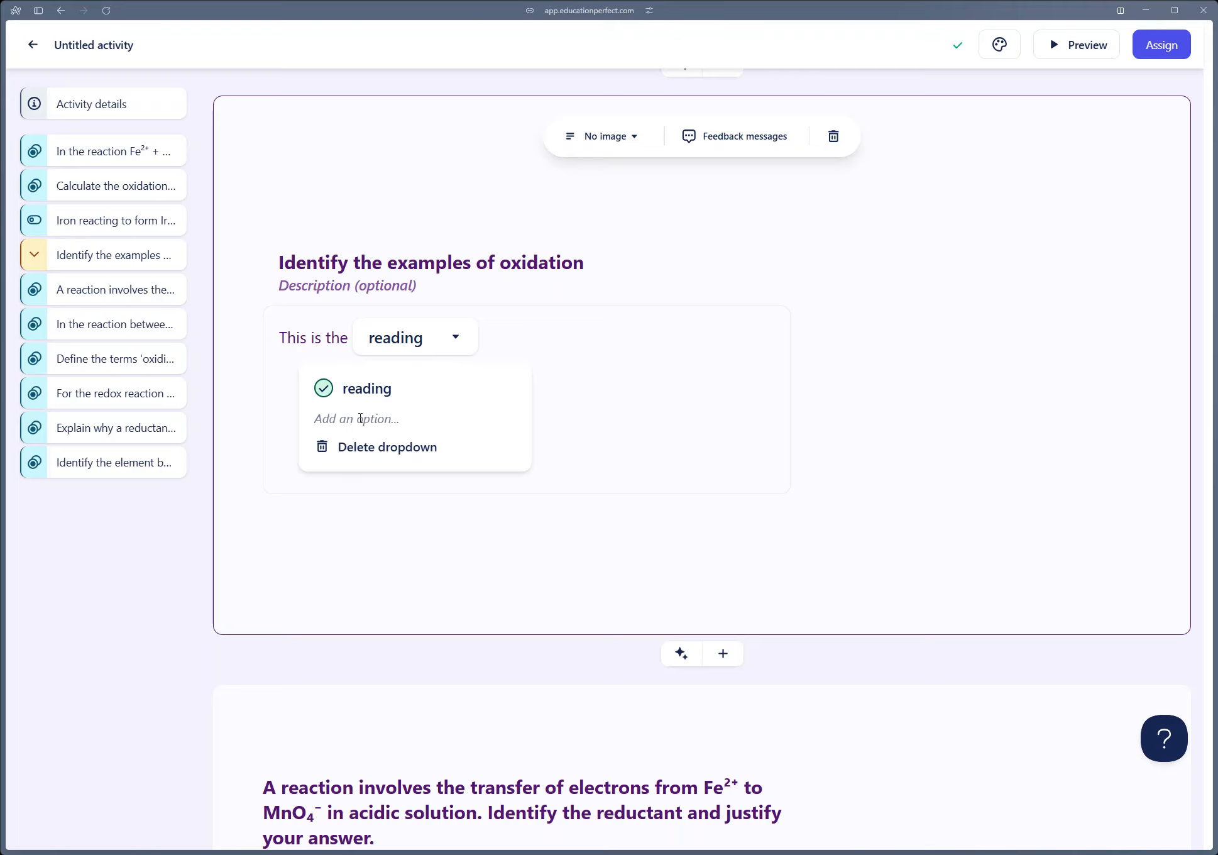
left_click(360, 418)
type("answer")
key("Return")
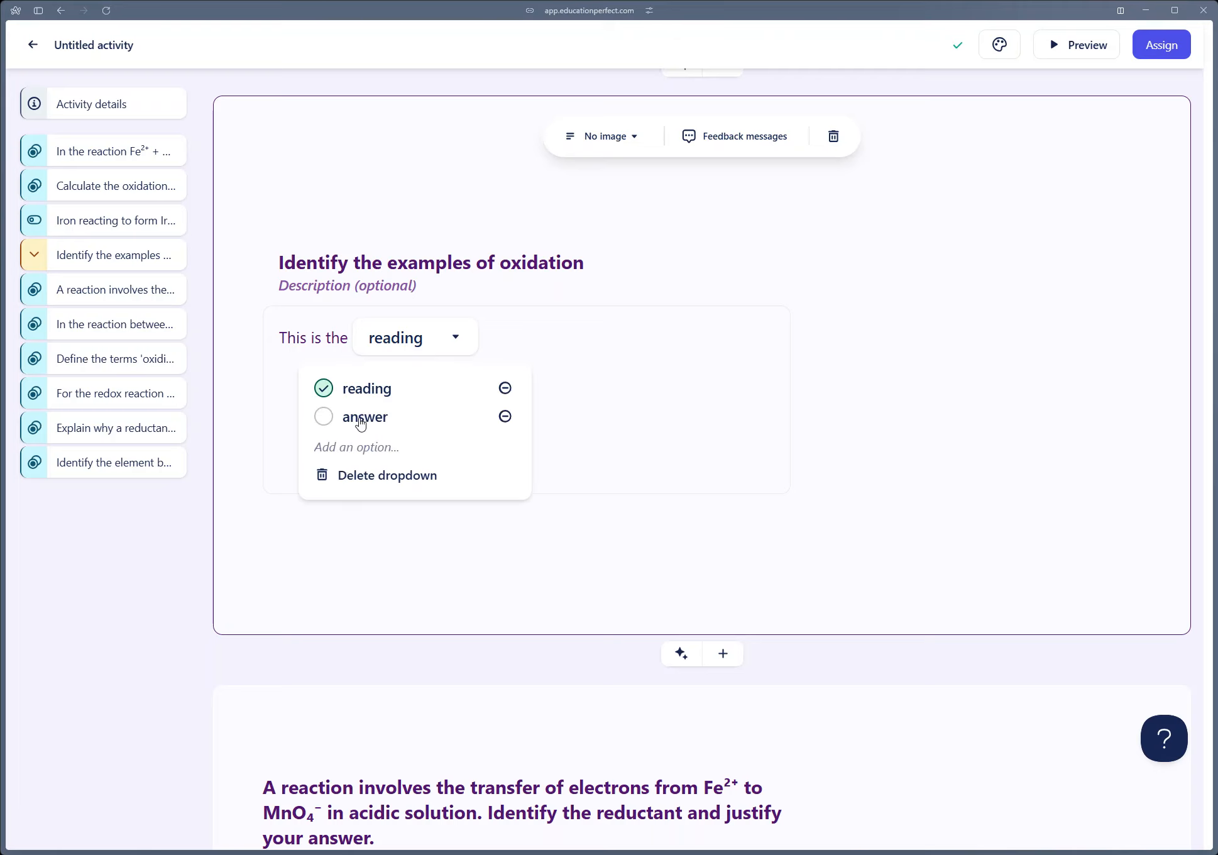
type("Yes")
key("Return")
type("no")
key("Return")
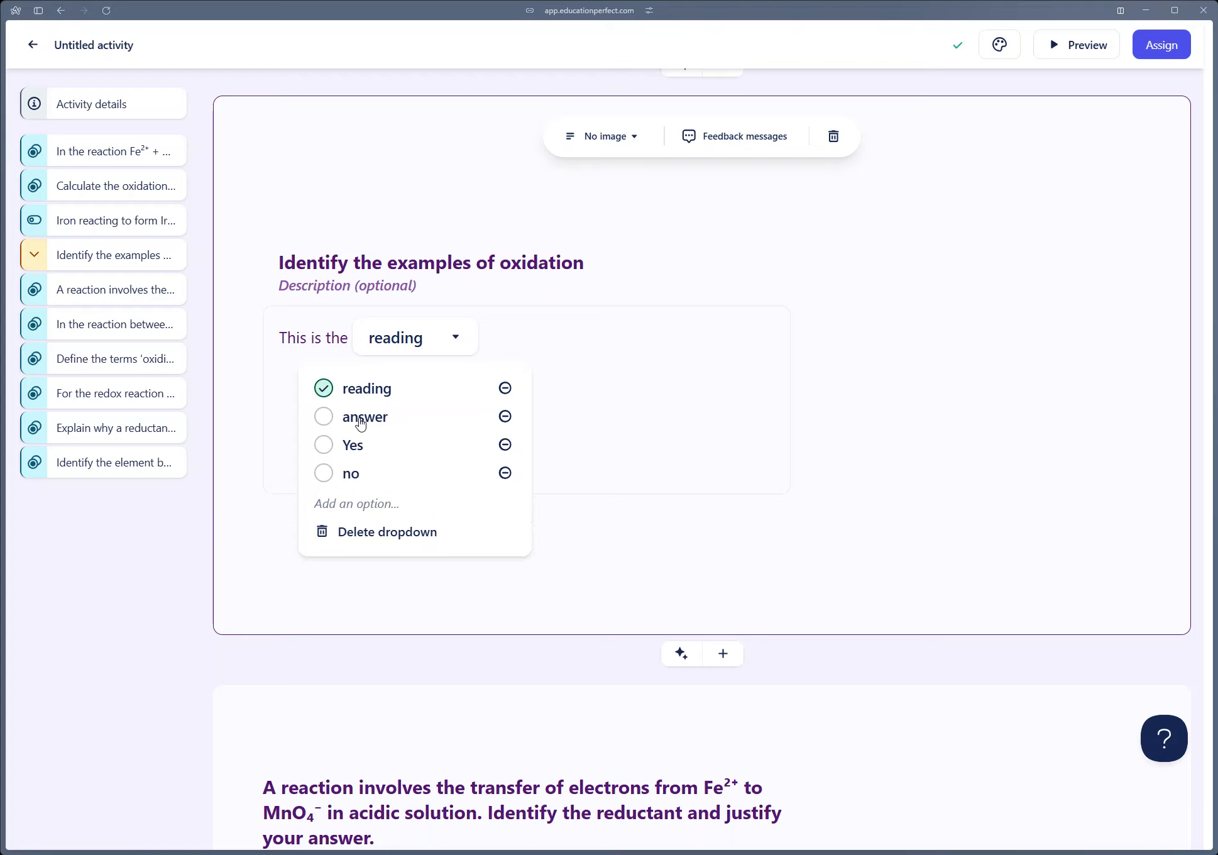
left_click(717, 581)
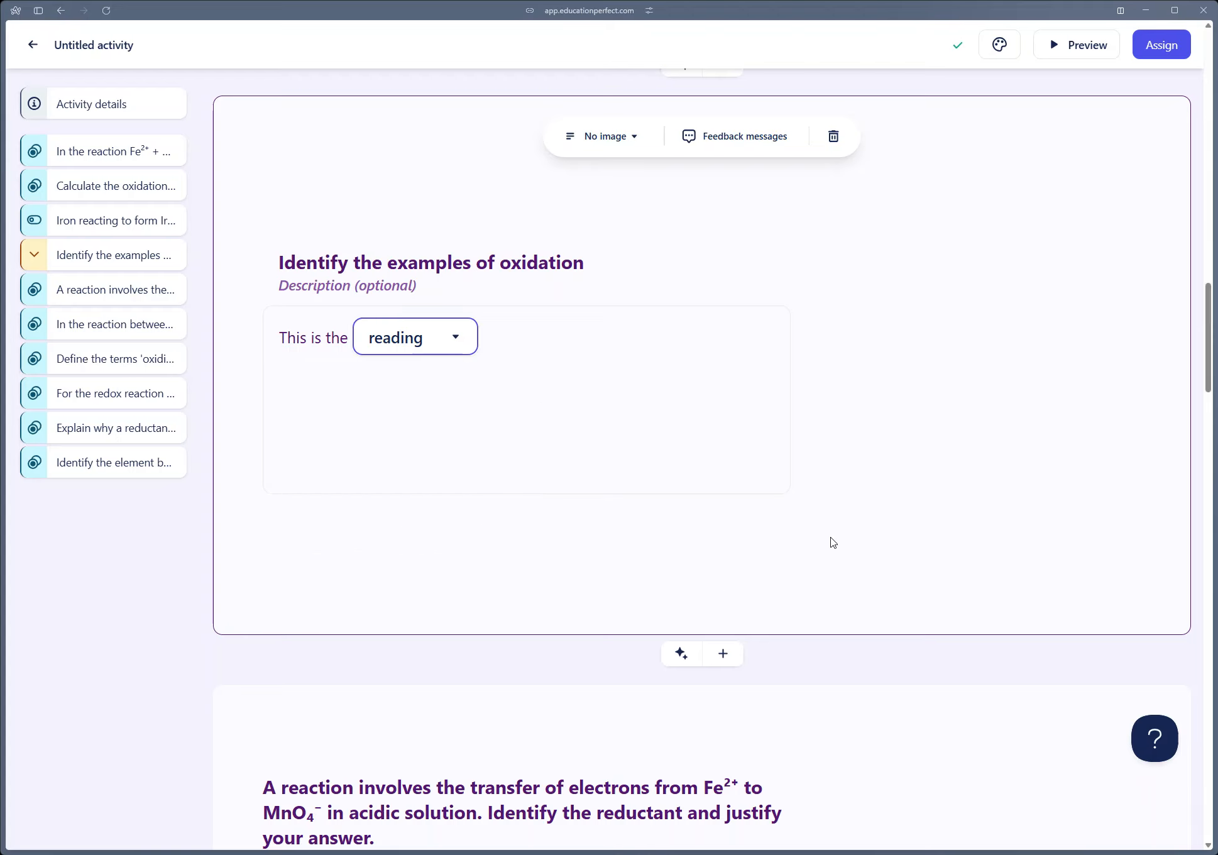
scroll(833, 542, "up", 20)
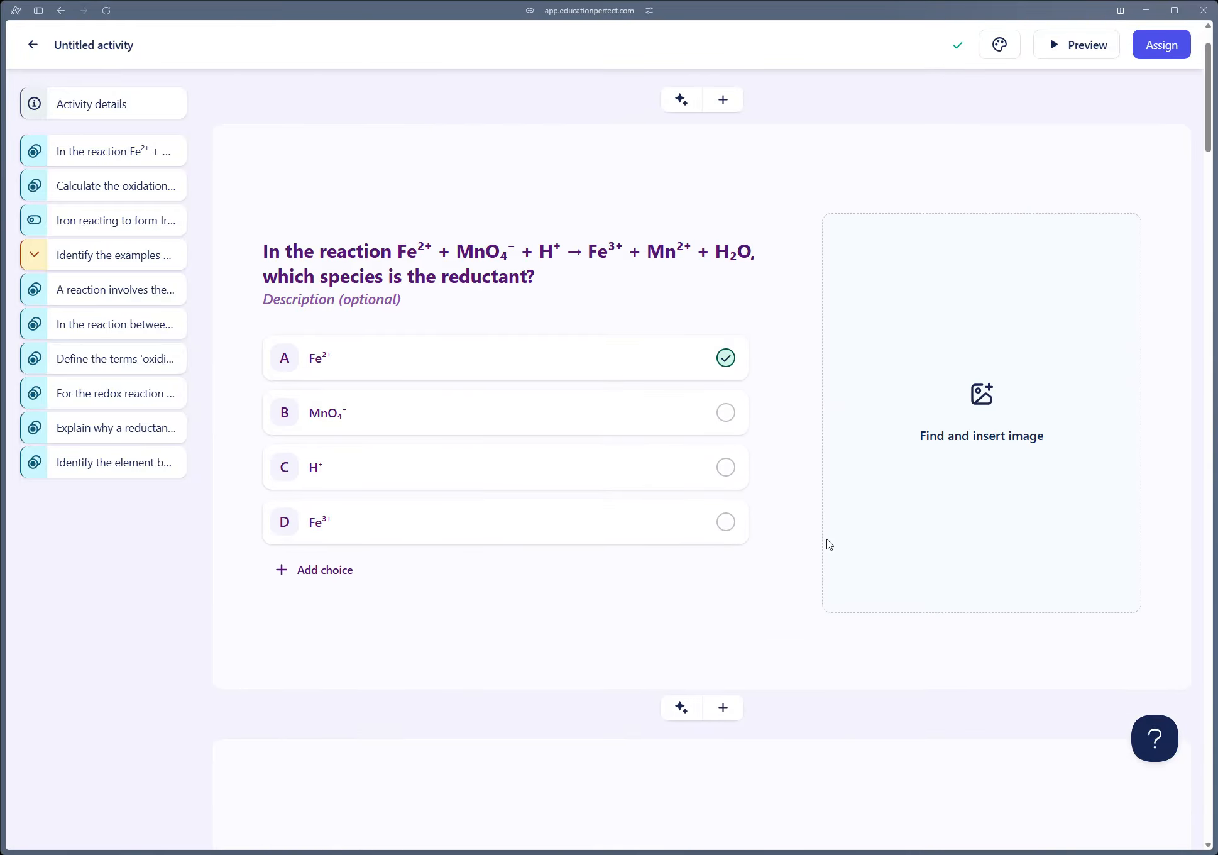
Change the theme of the whole activity to Pistachio
scroll(830, 544, "up", 2)
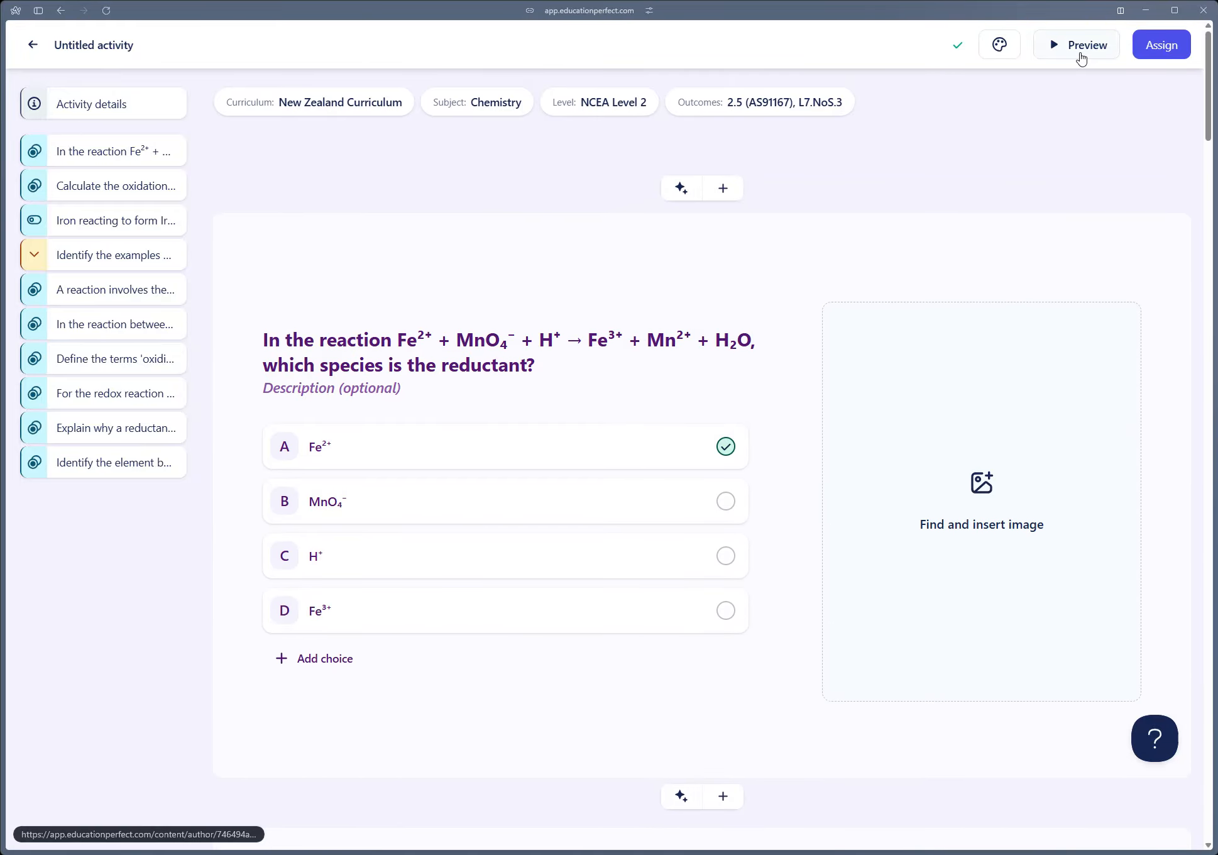
left_click(1000, 45)
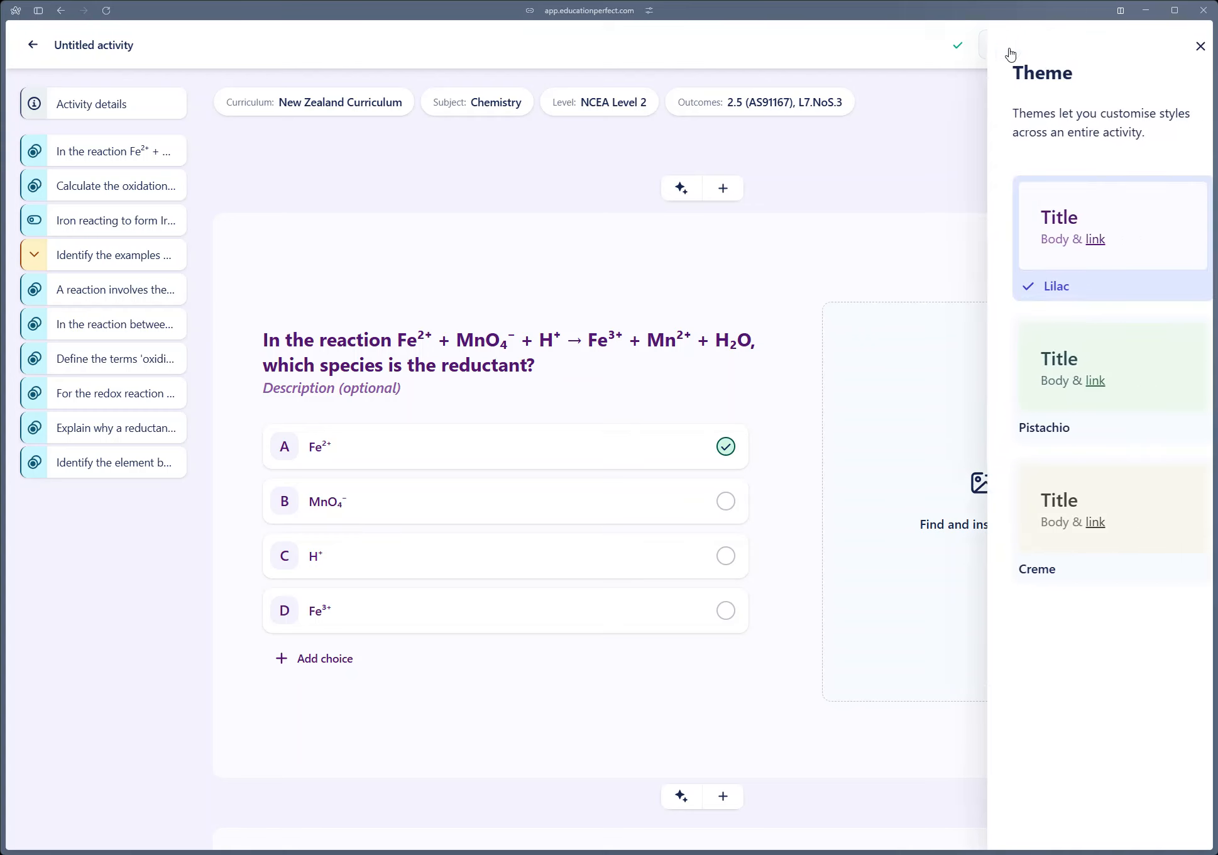
left_click(1062, 390)
left_click(1174, 46)
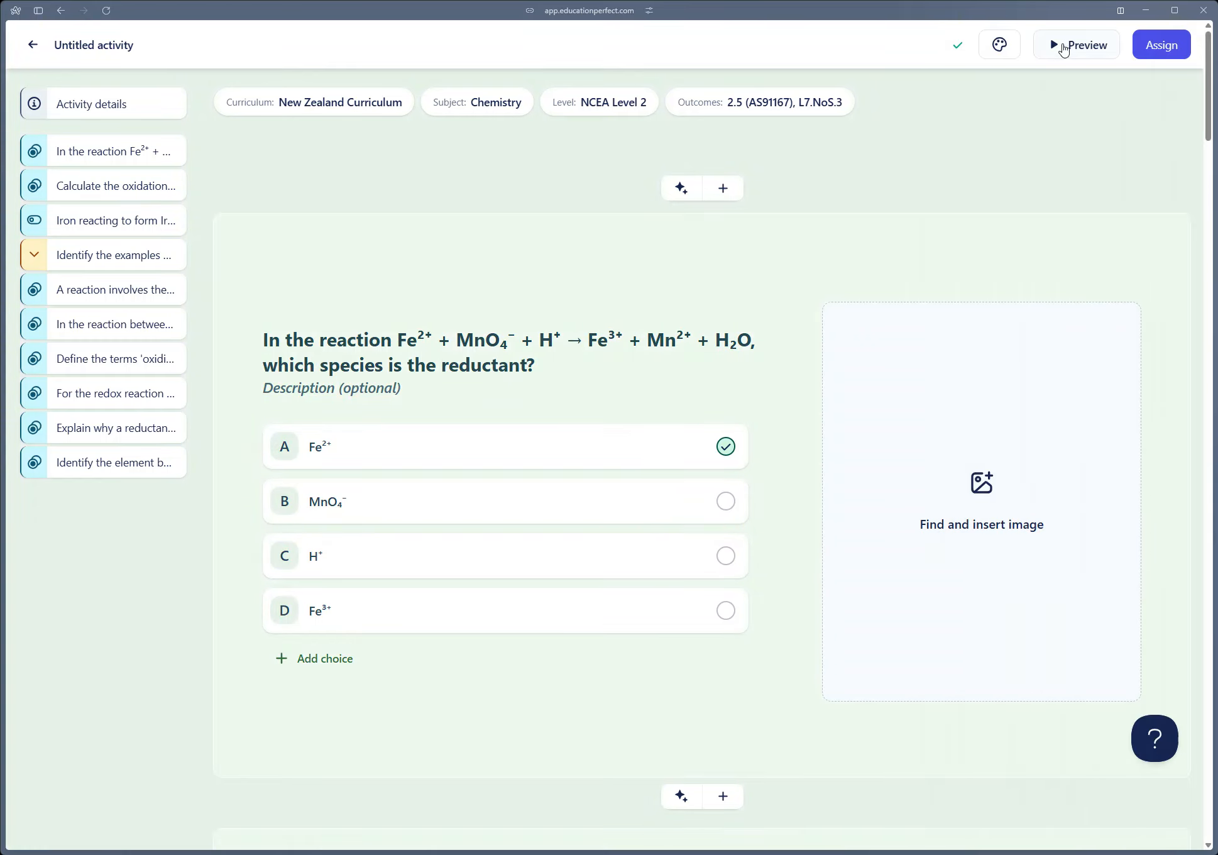
Preview the activity as a student and submit MnO₄⁻ as the answer to the reductant question
left_click(1062, 45)
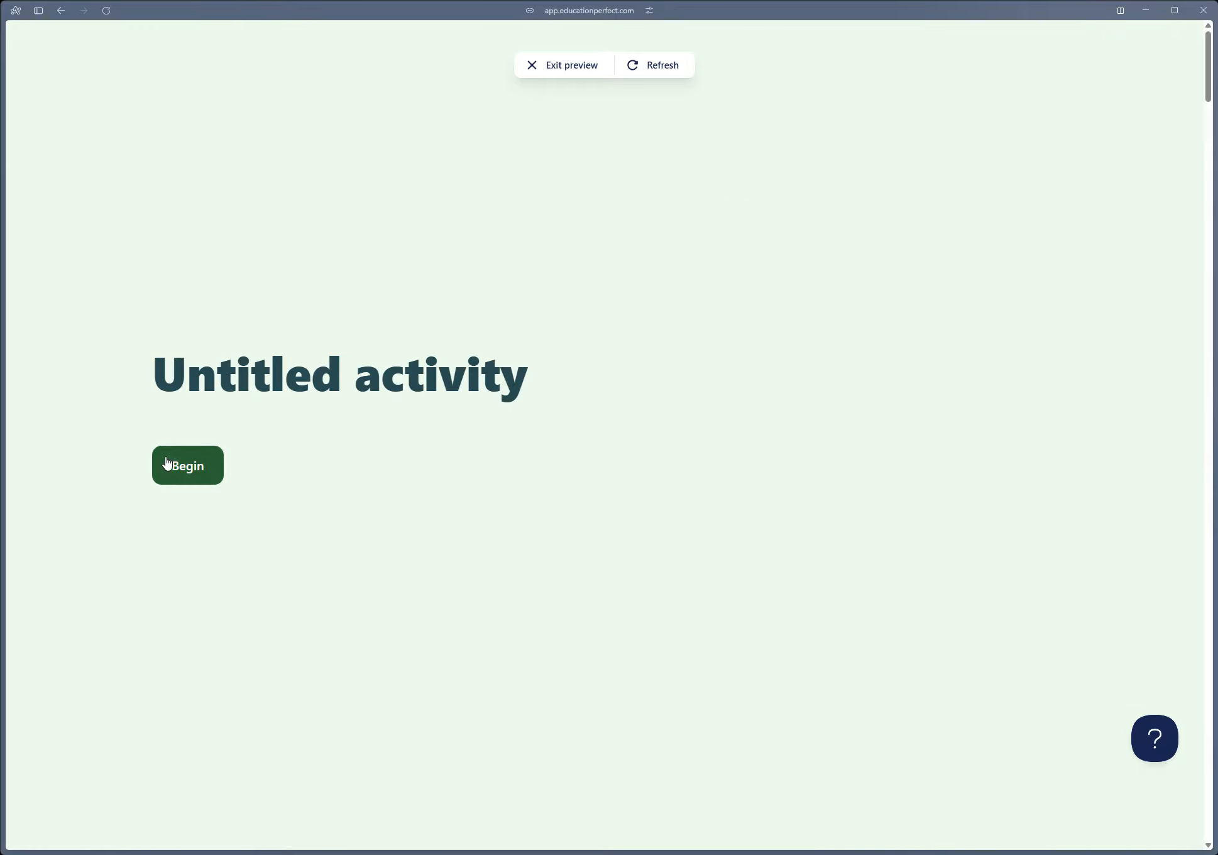
left_click(201, 480)
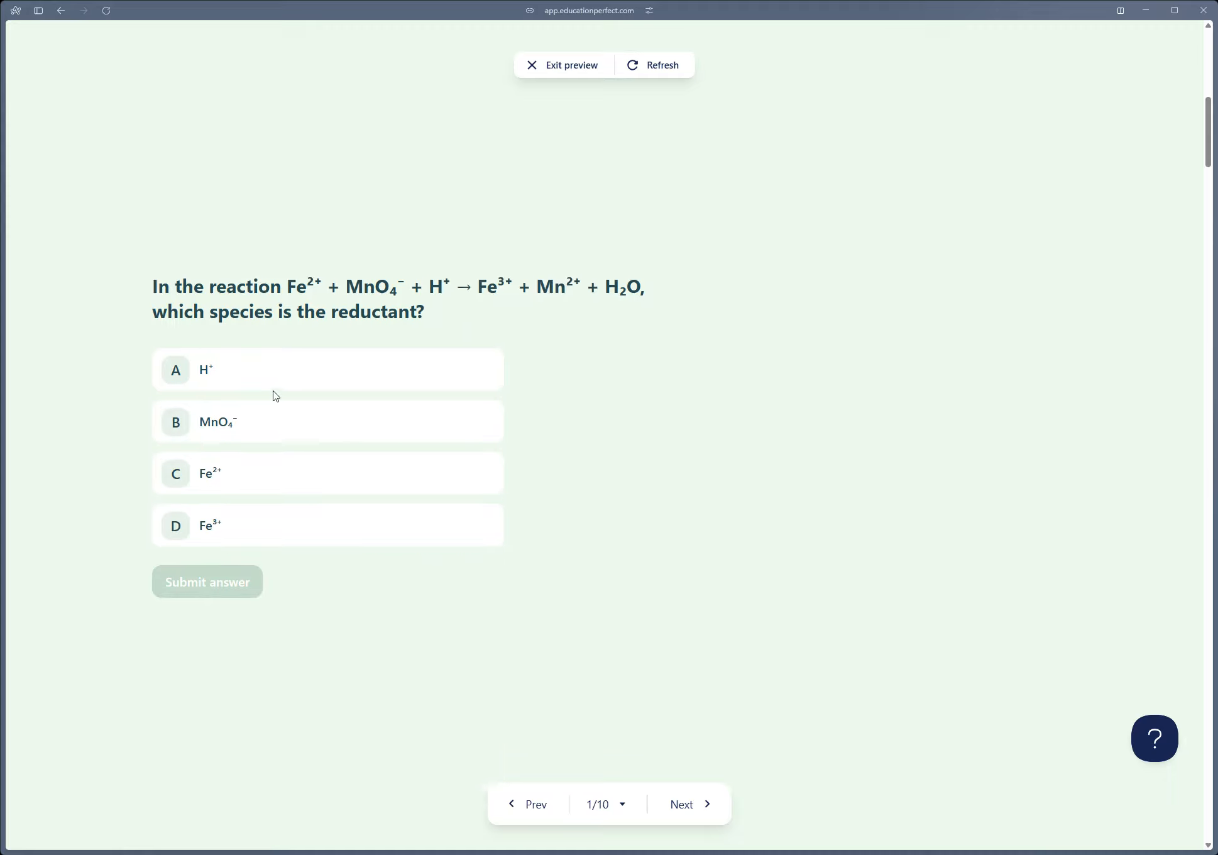
left_click(271, 426)
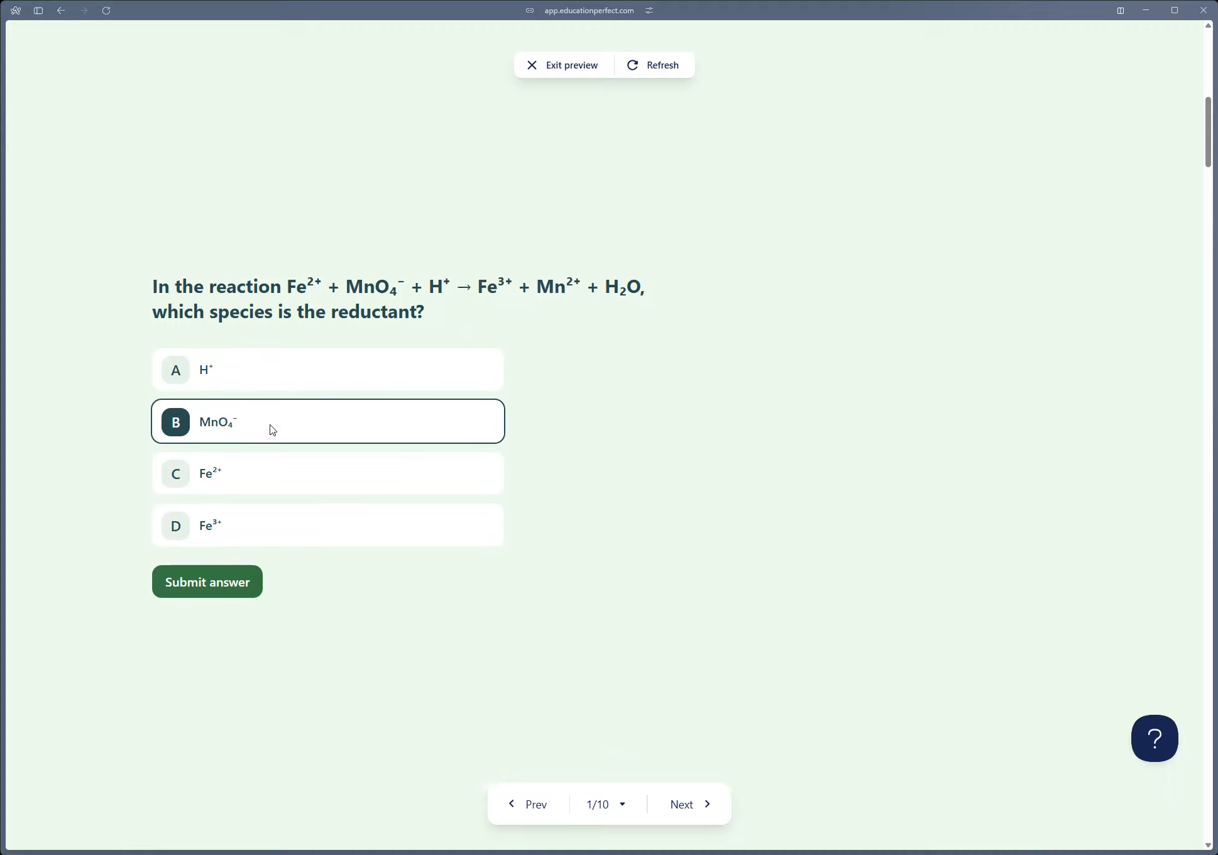
left_click(219, 581)
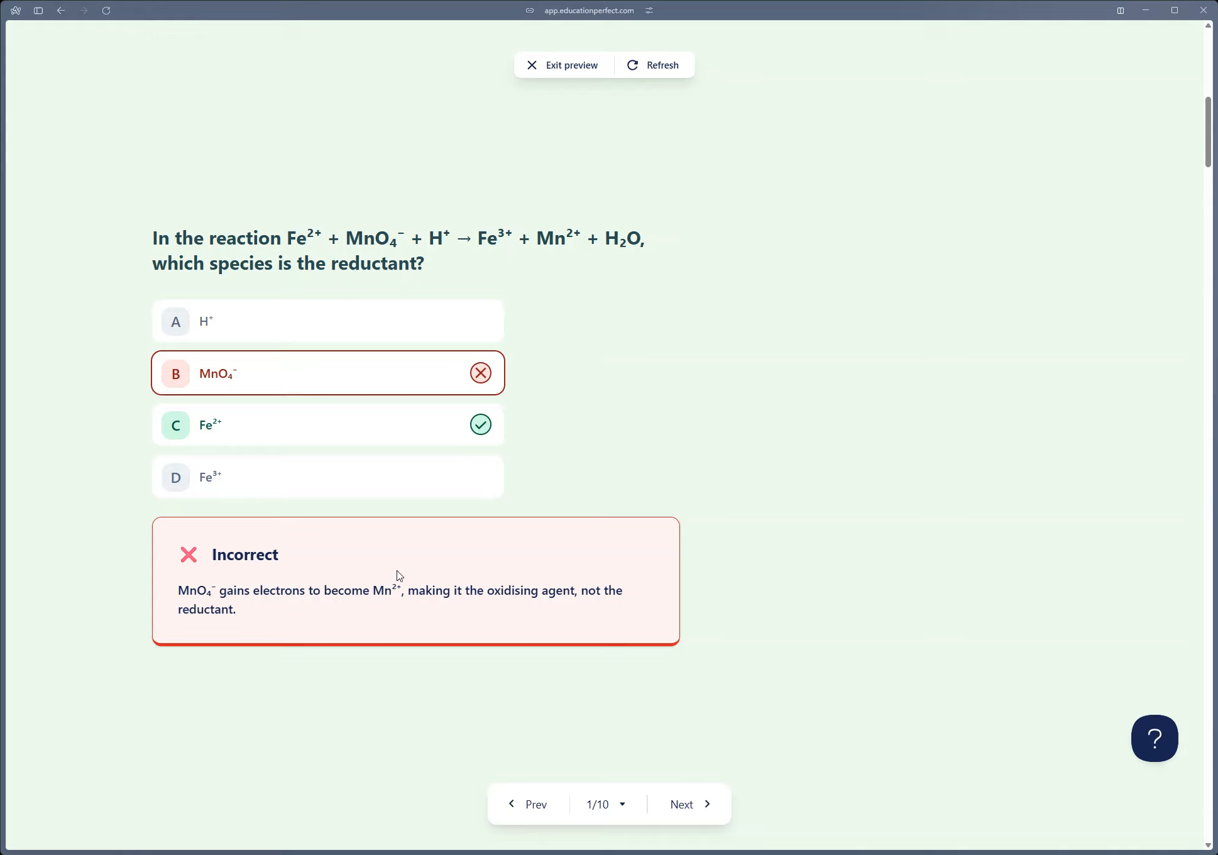
Submit +6 for the sulphur oxidation number question, advance to the true or false question and leave the preview
left_click(680, 805)
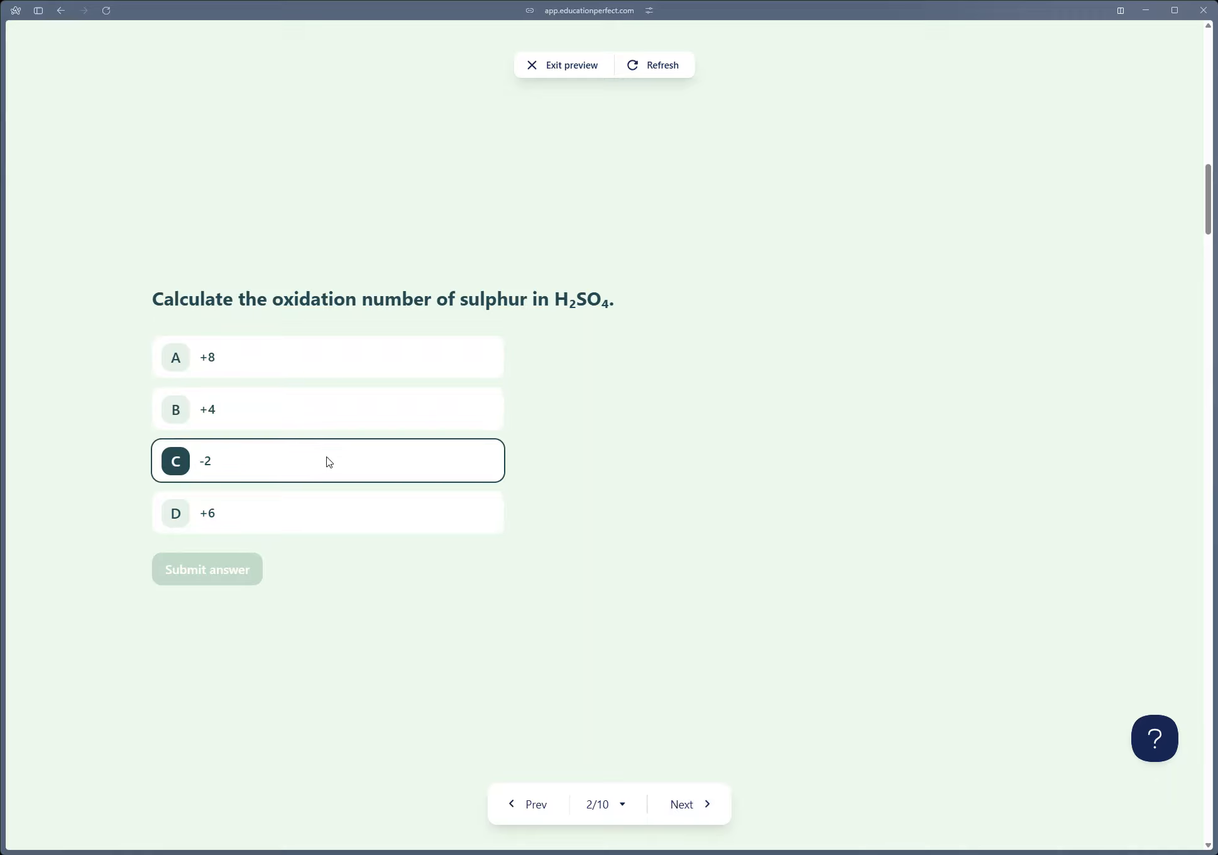
left_click(323, 513)
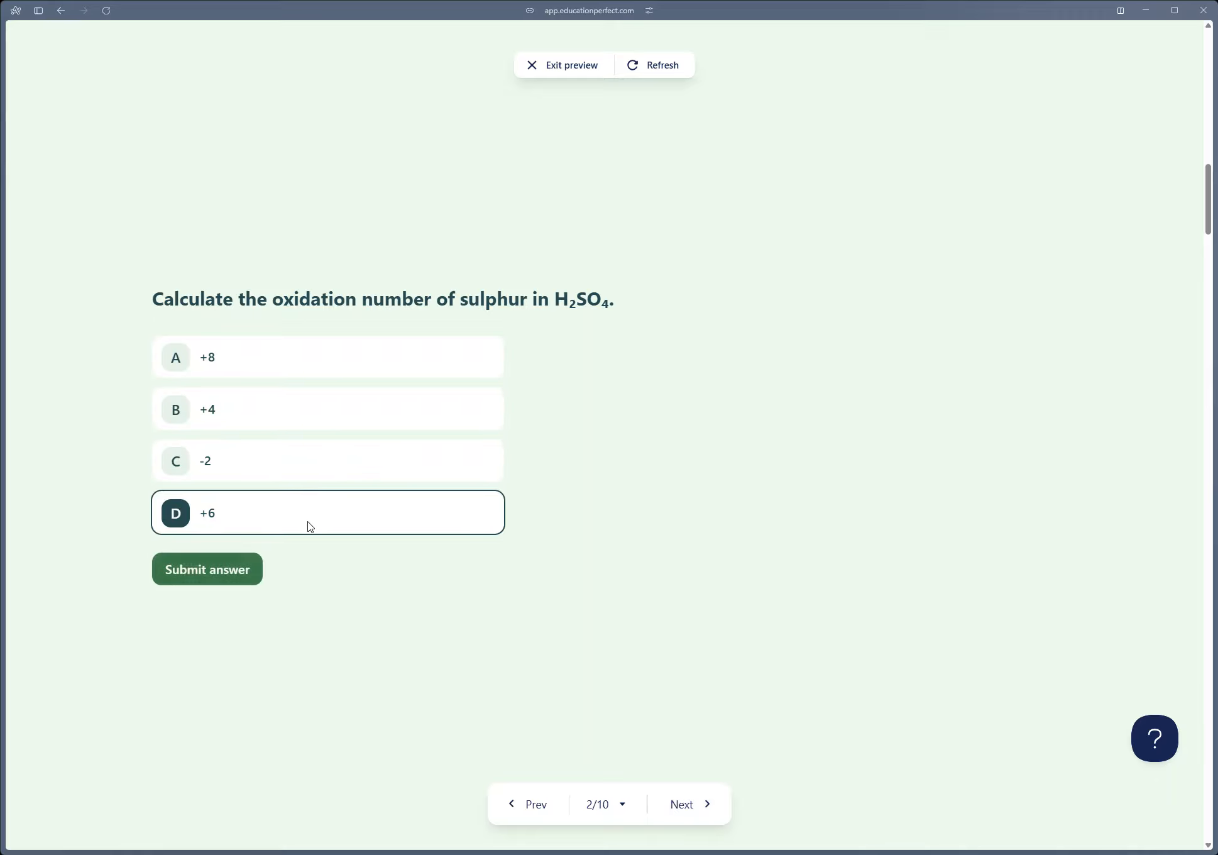
left_click(185, 575)
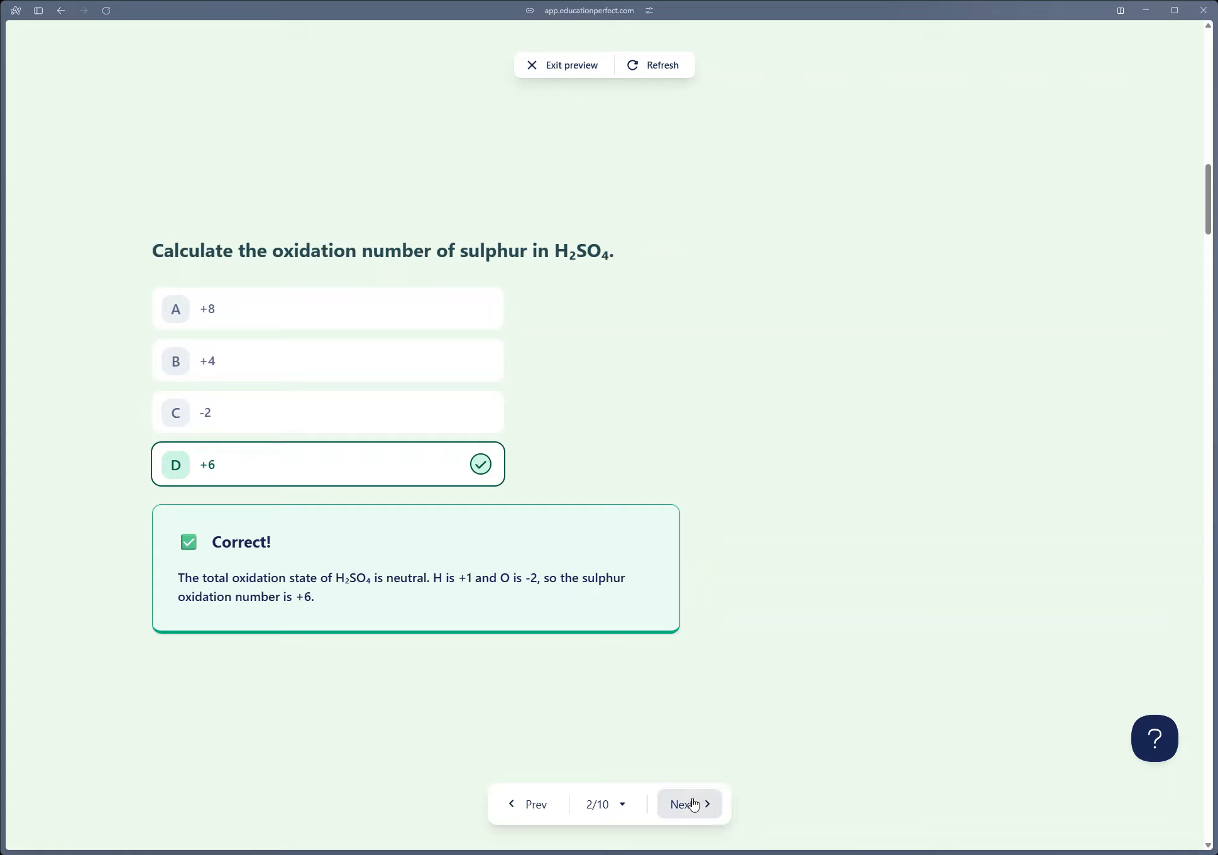
left_click(672, 803)
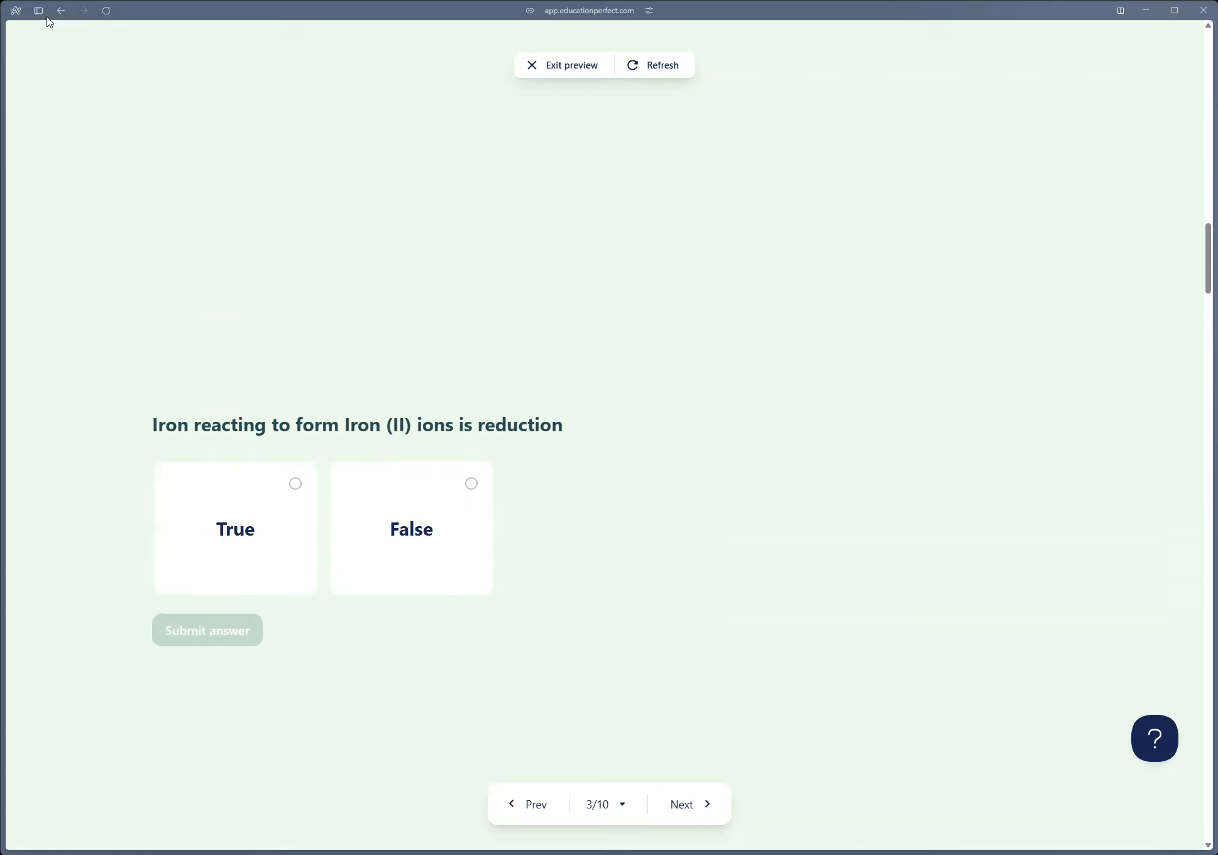
left_click(565, 66)
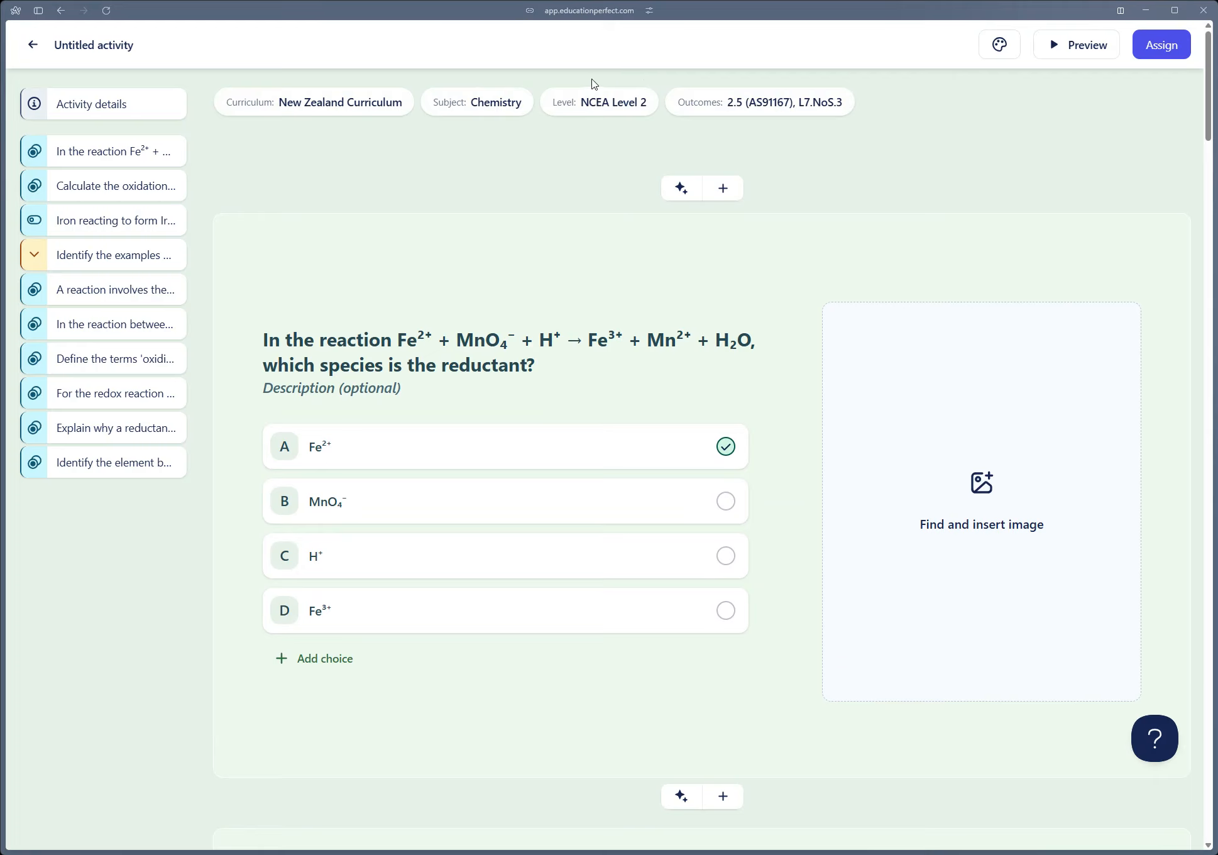
Rename the activity "REDOX - number and identification focus!"
left_click(172, 44)
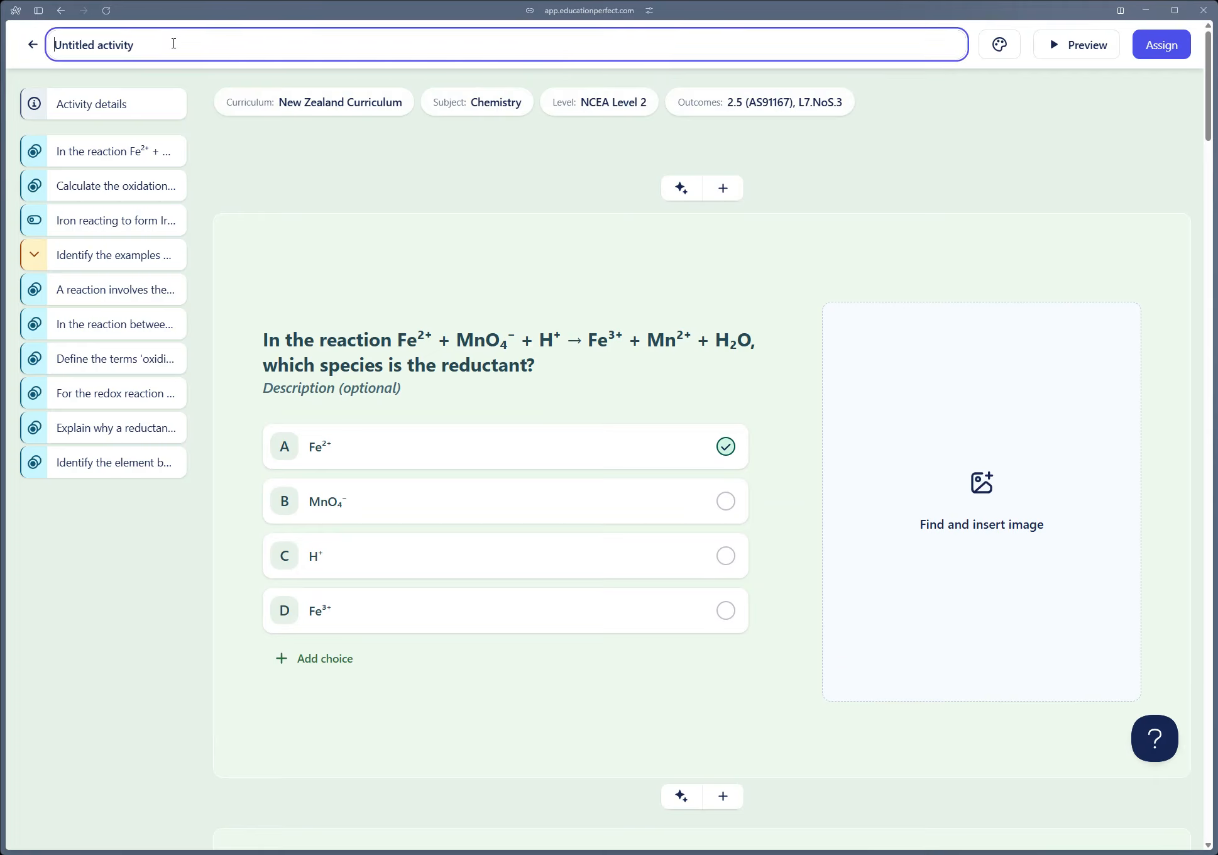
type("REDOX - number and identification ")
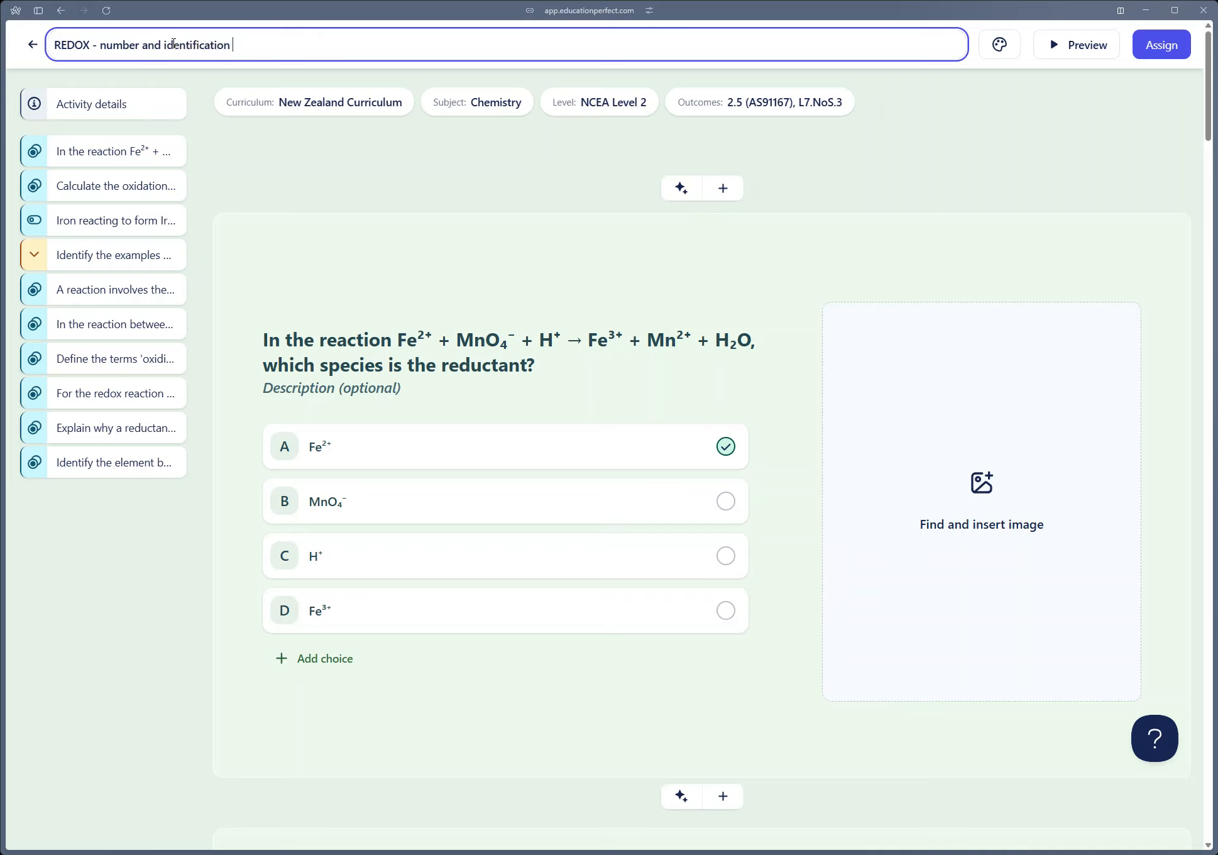
type("focus!")
left_click(332, 175)
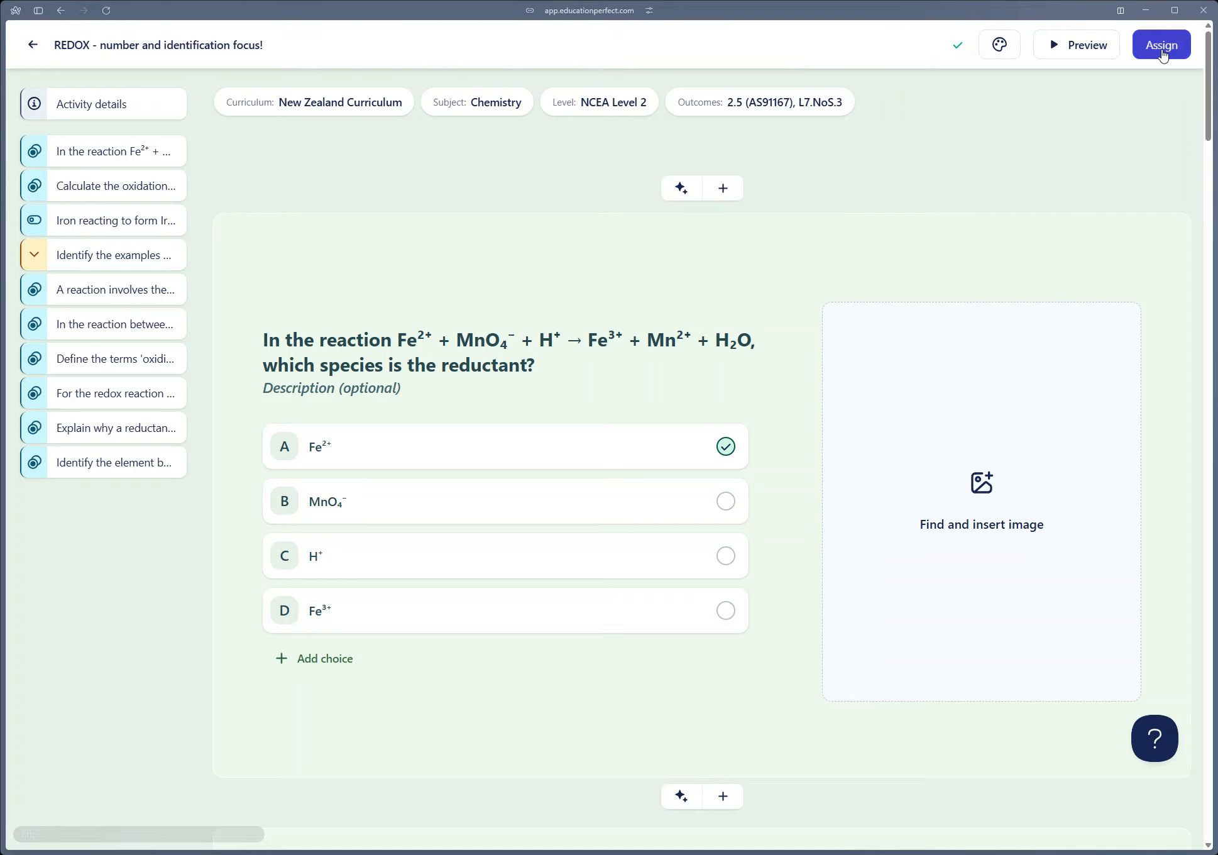
Start assigning the activity to the 2025 Year 12.A Biology class and deselect all students in its student list
left_click(1162, 54)
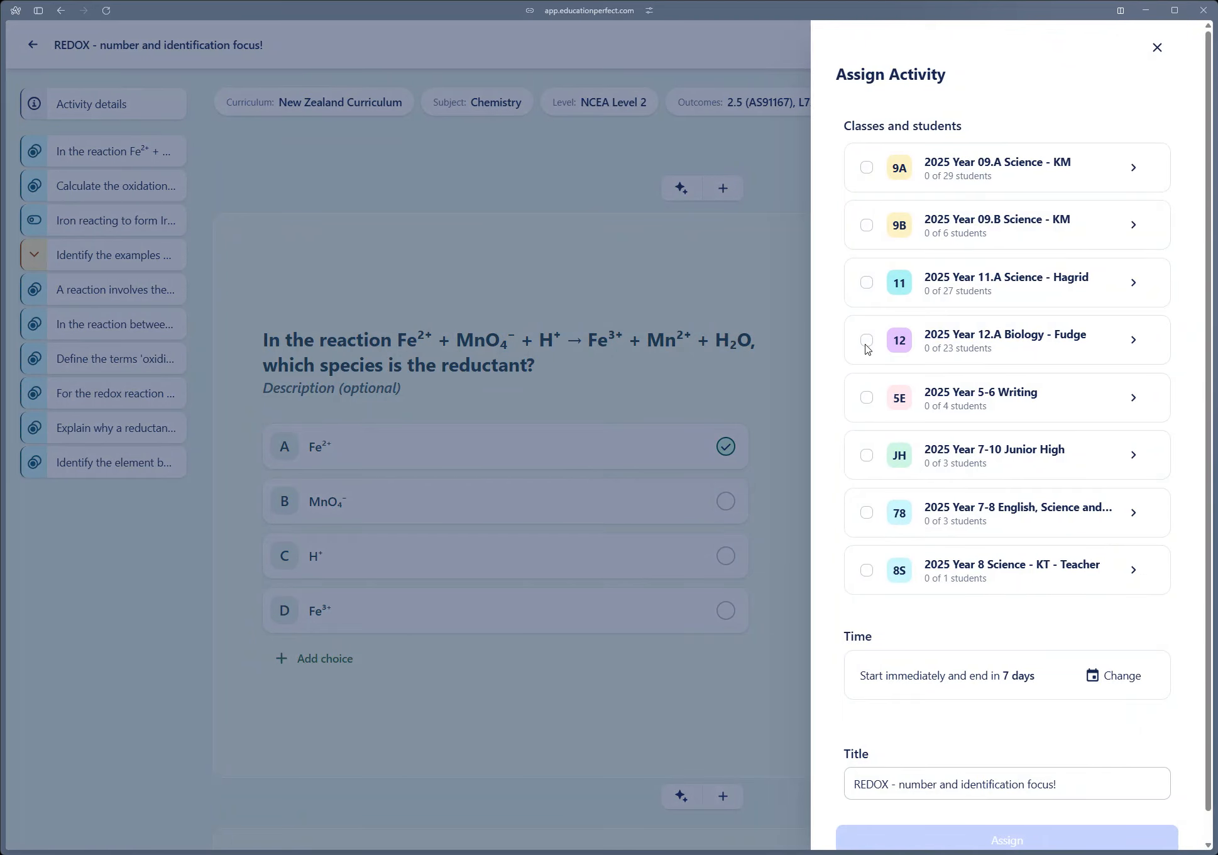
left_click(866, 341)
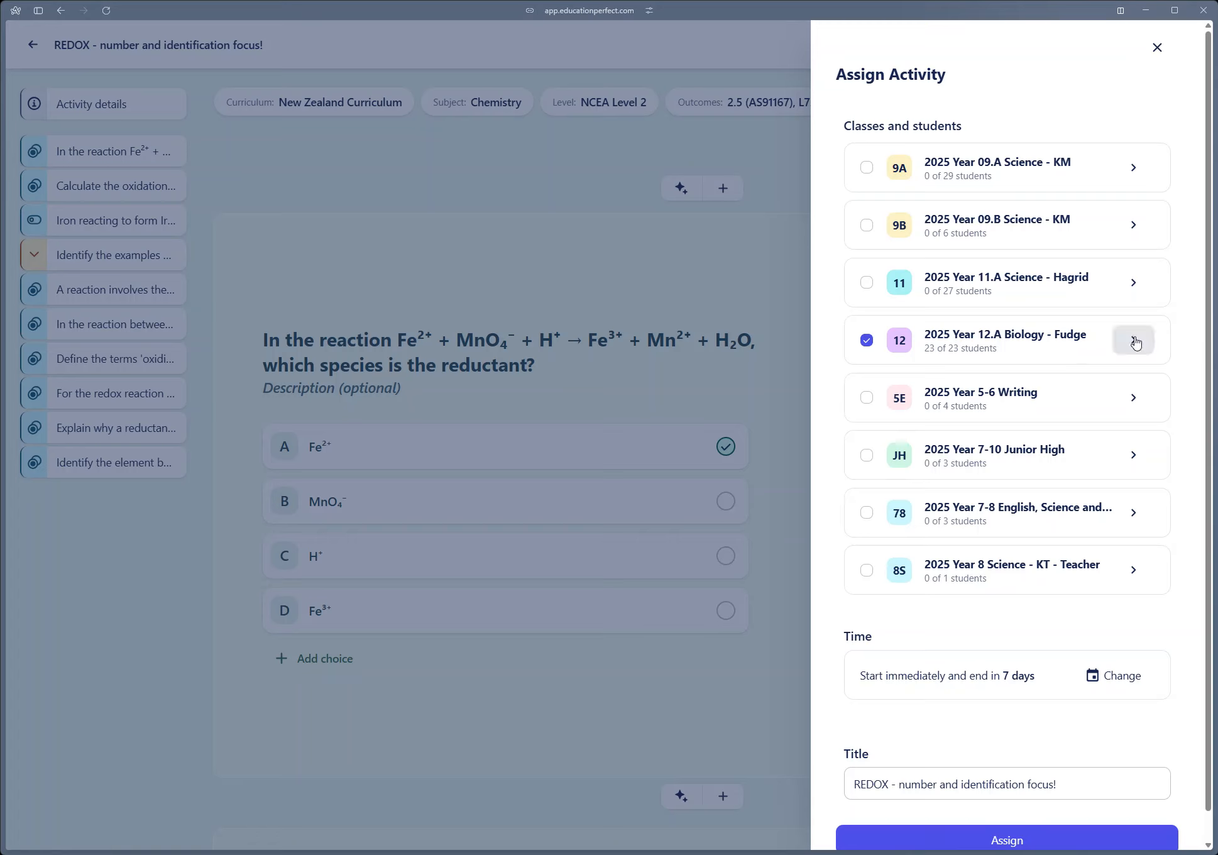
left_click(1135, 341)
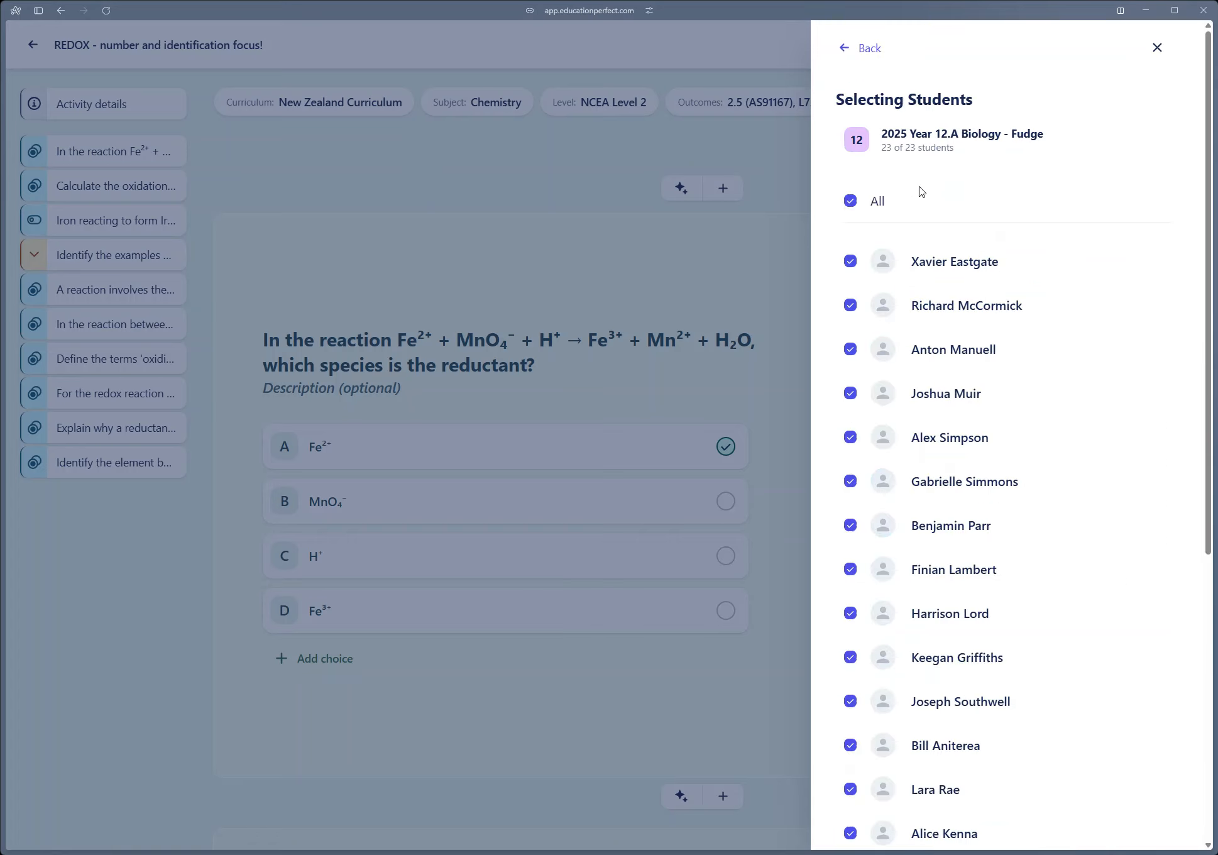
left_click(850, 201)
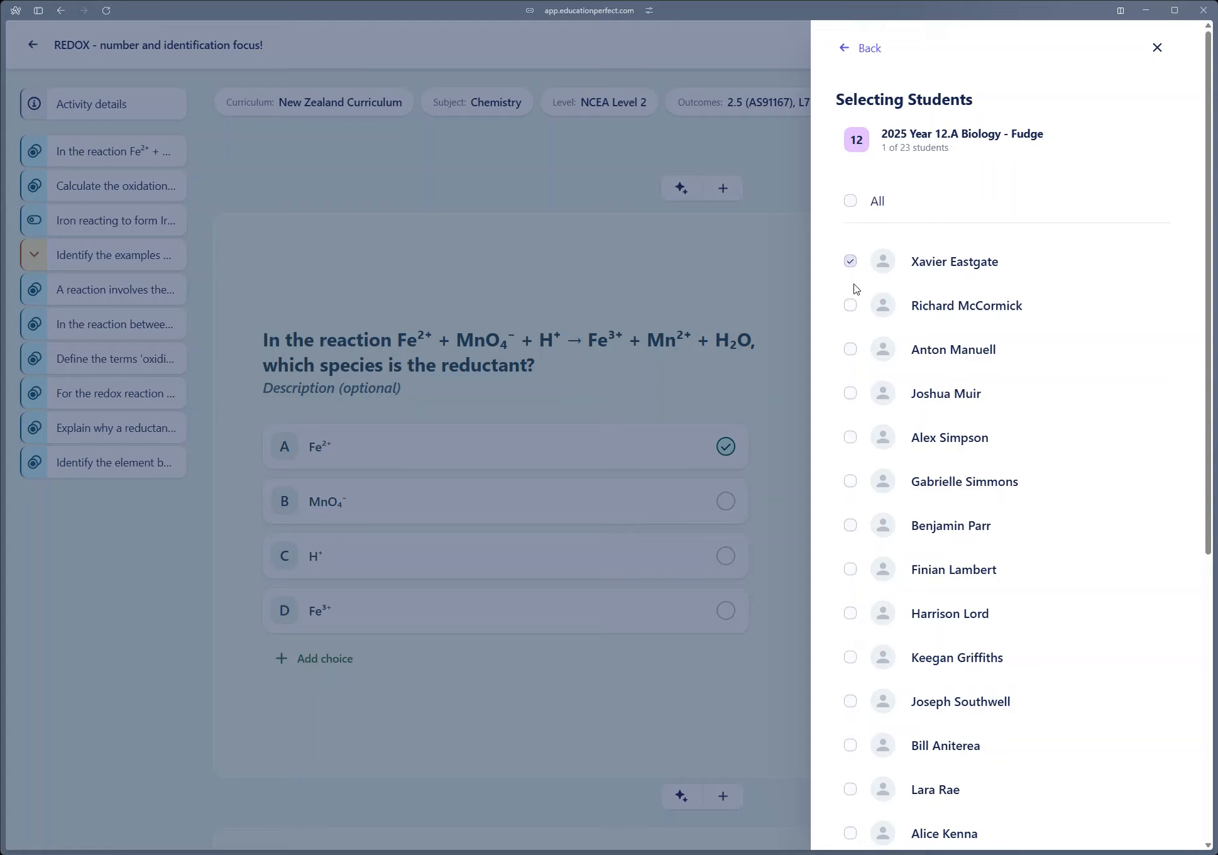
Select the first, second, third, seventh and eighth students of the class and assign the activity to them
left_click(850, 260)
left_click(850, 349)
left_click(849, 307)
left_click(851, 527)
left_click(851, 571)
left_click(862, 49)
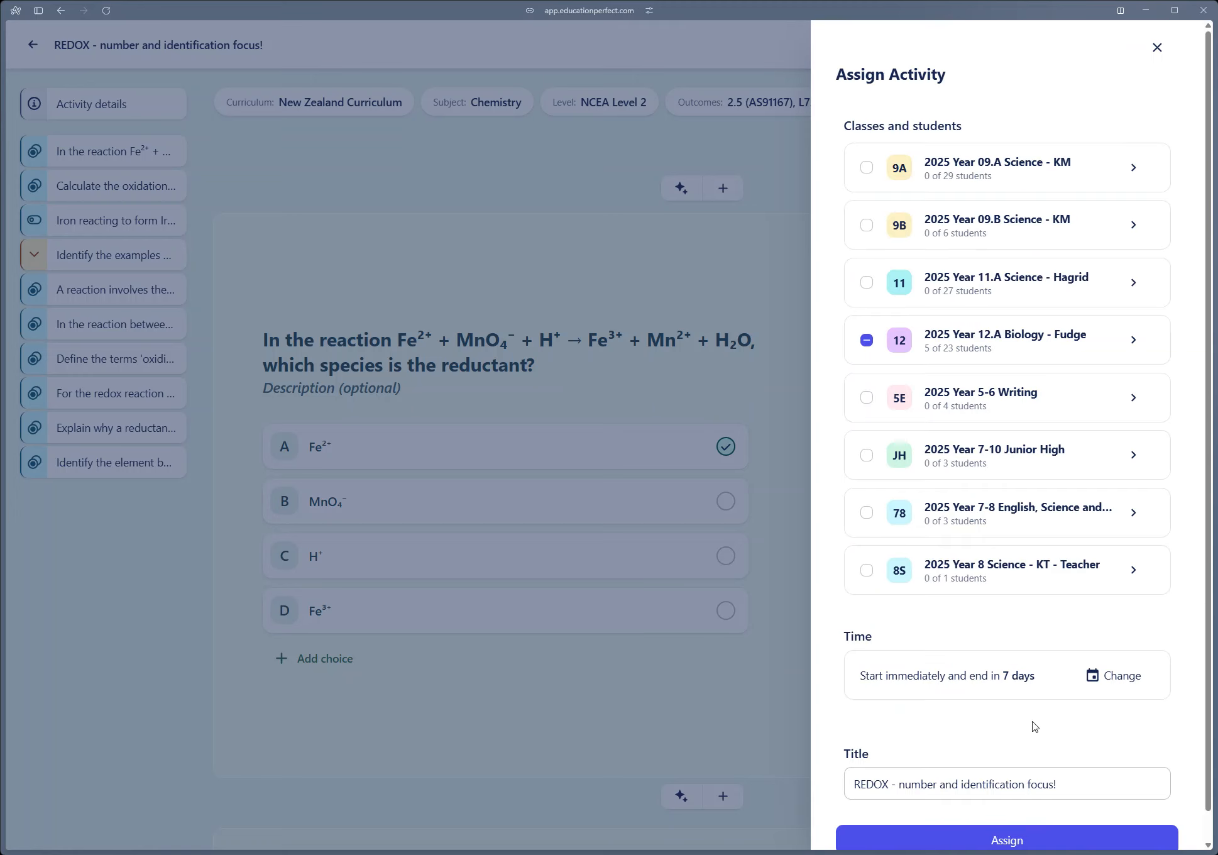
scroll(1036, 729, "down", 1)
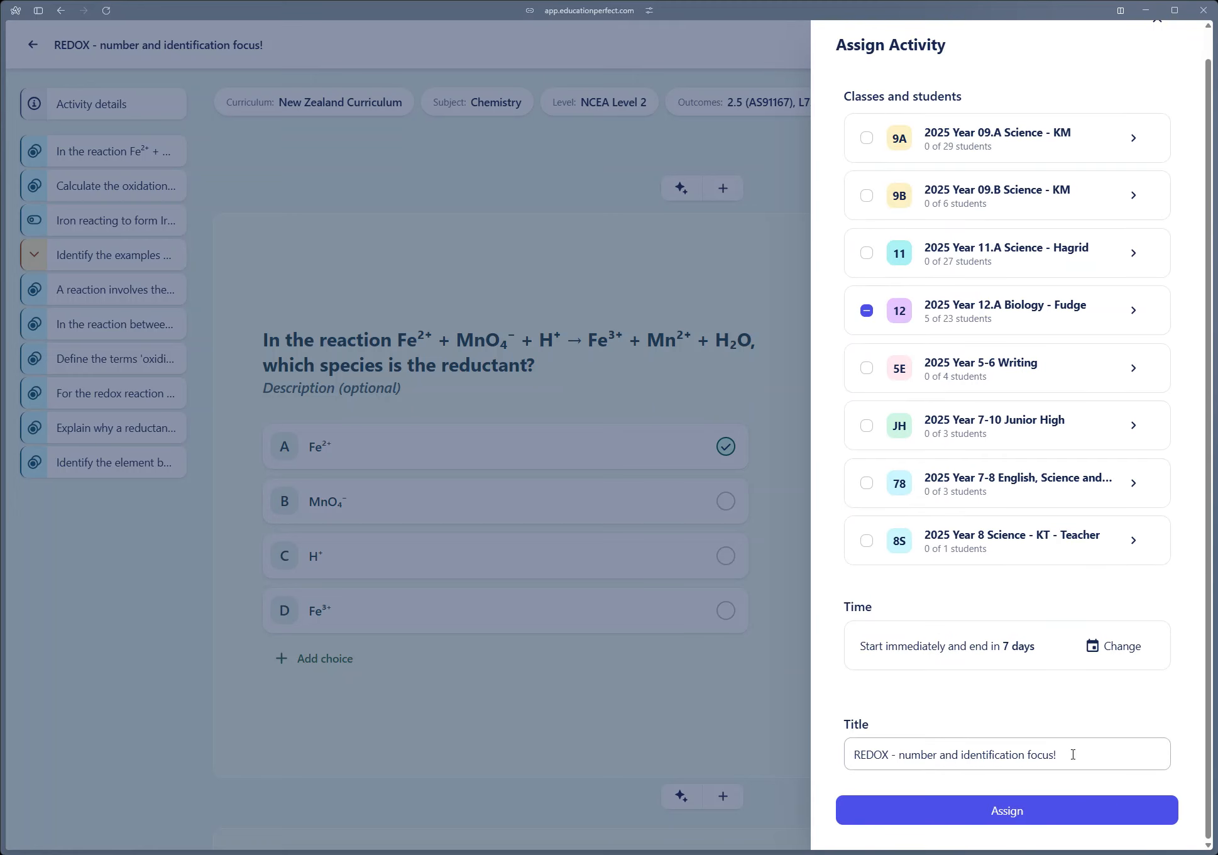
left_click(1028, 810)
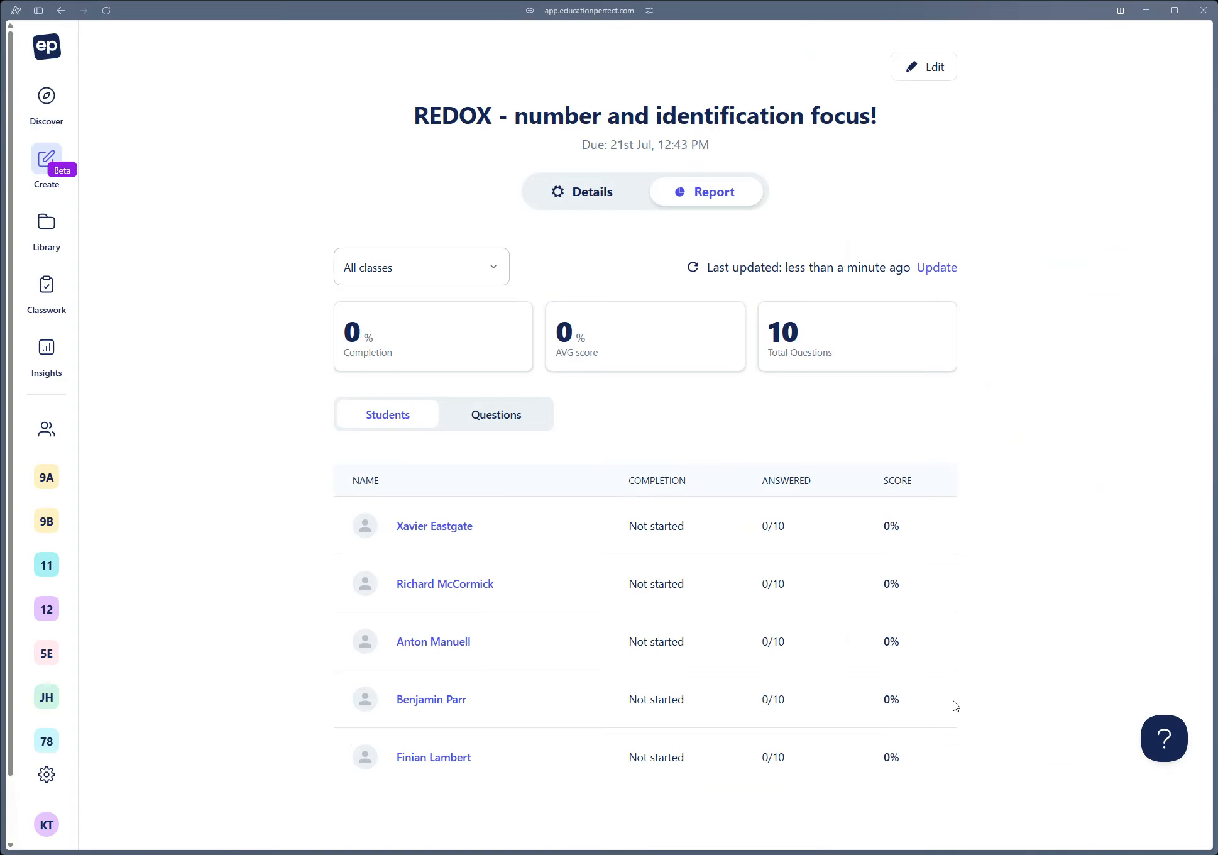
Review the assignment report's results by question, and open the assignment's details with its classes and dates
left_click(501, 414)
scroll(1090, 521, "down", 3)
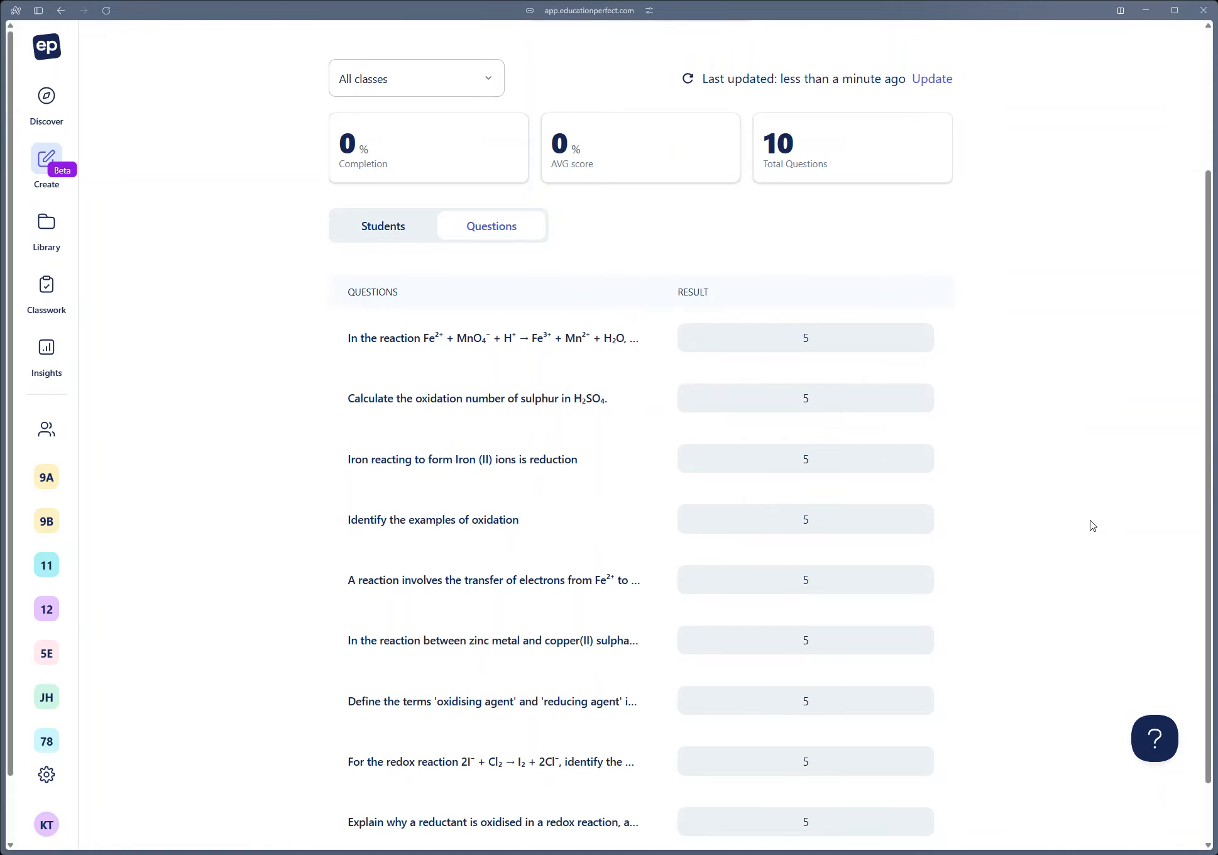
scroll(1085, 524, "down", 1)
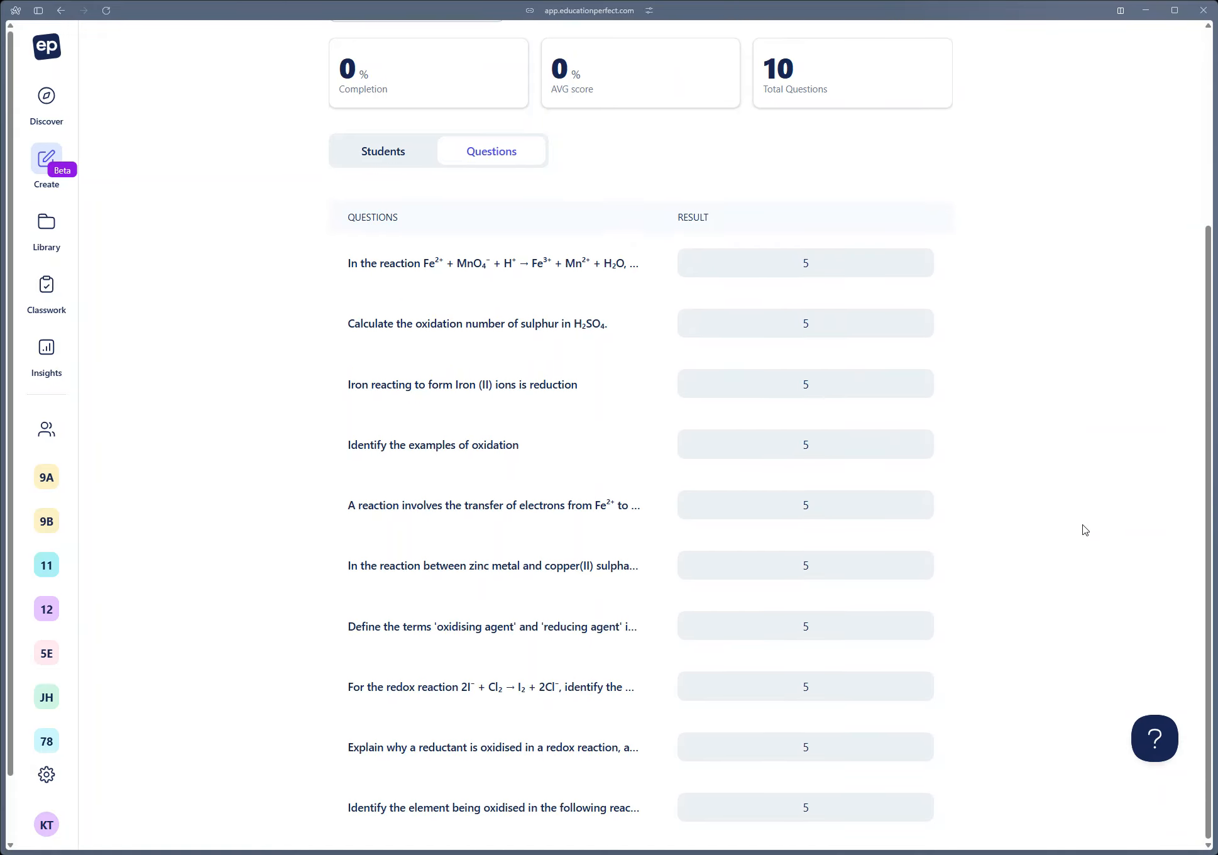
scroll(1085, 531, "up", 4)
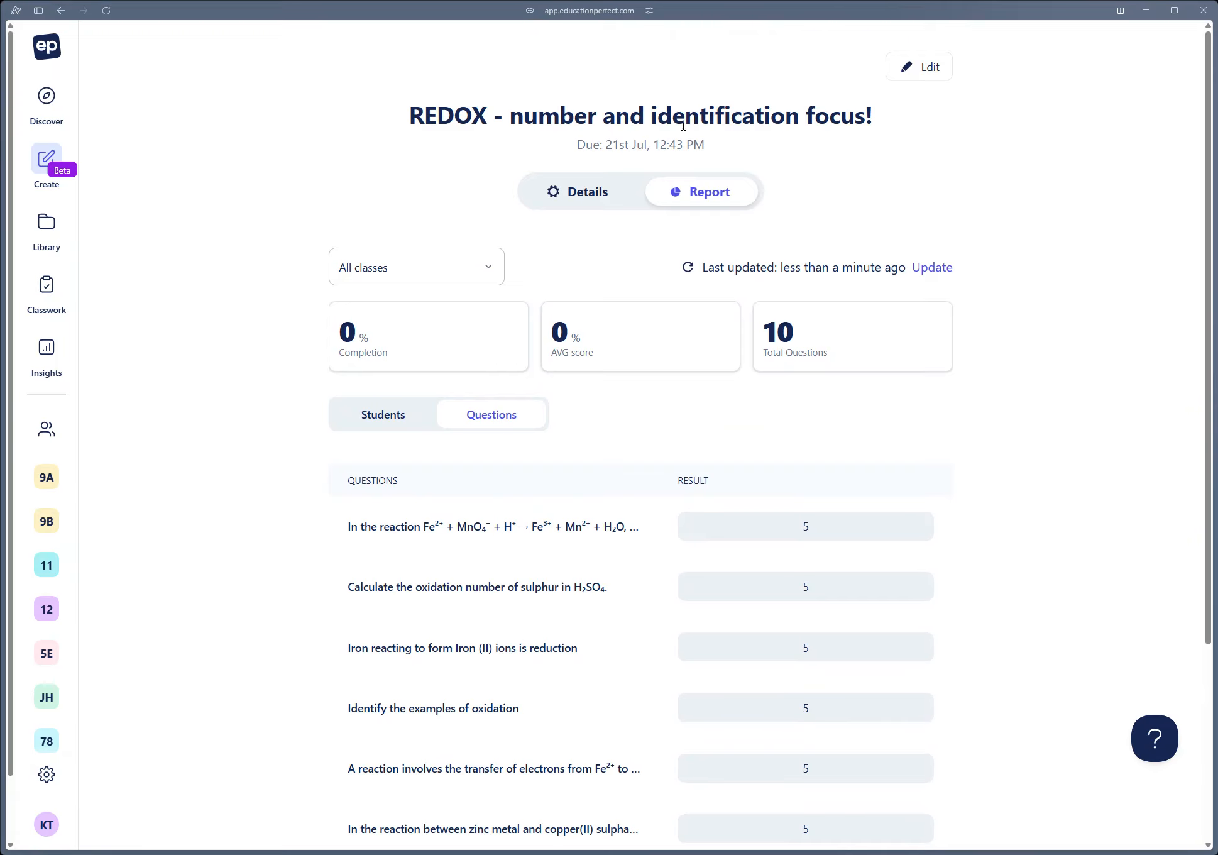
left_click(578, 191)
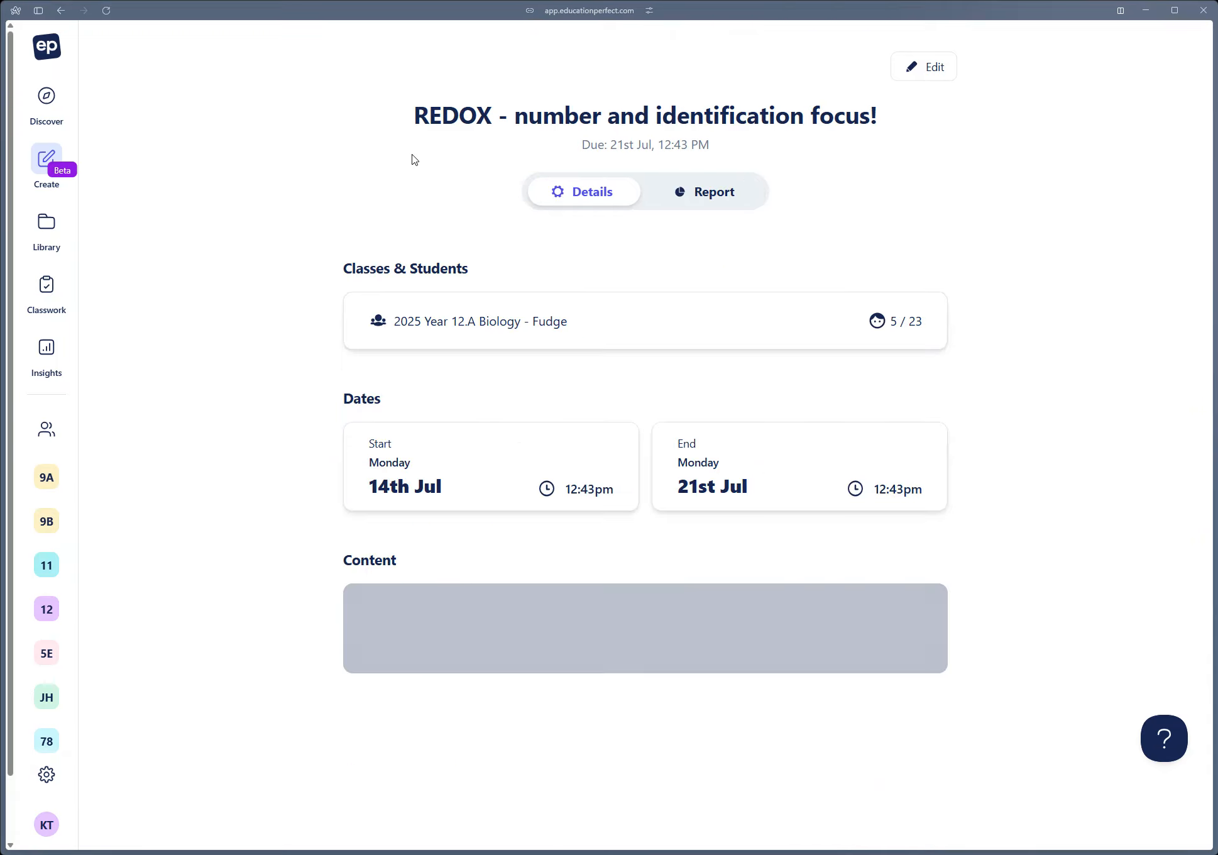